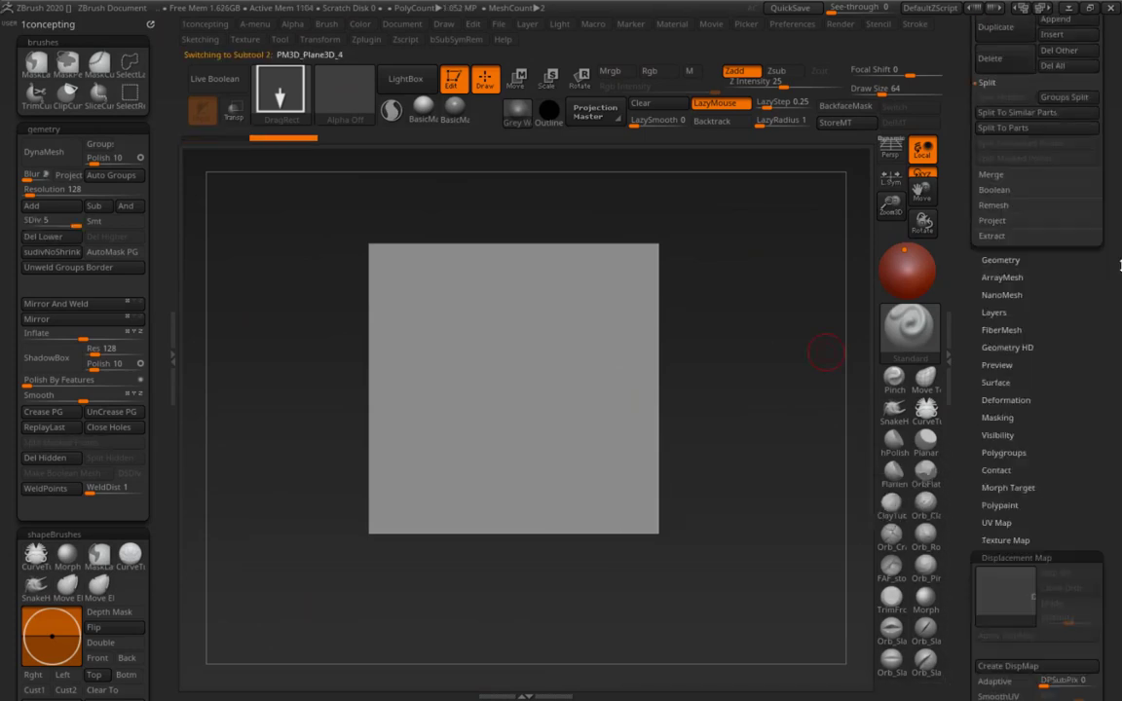
- Load the pvm_01H pavement alpha as the plane's displacement map and raise its intensity
click(1003, 375)
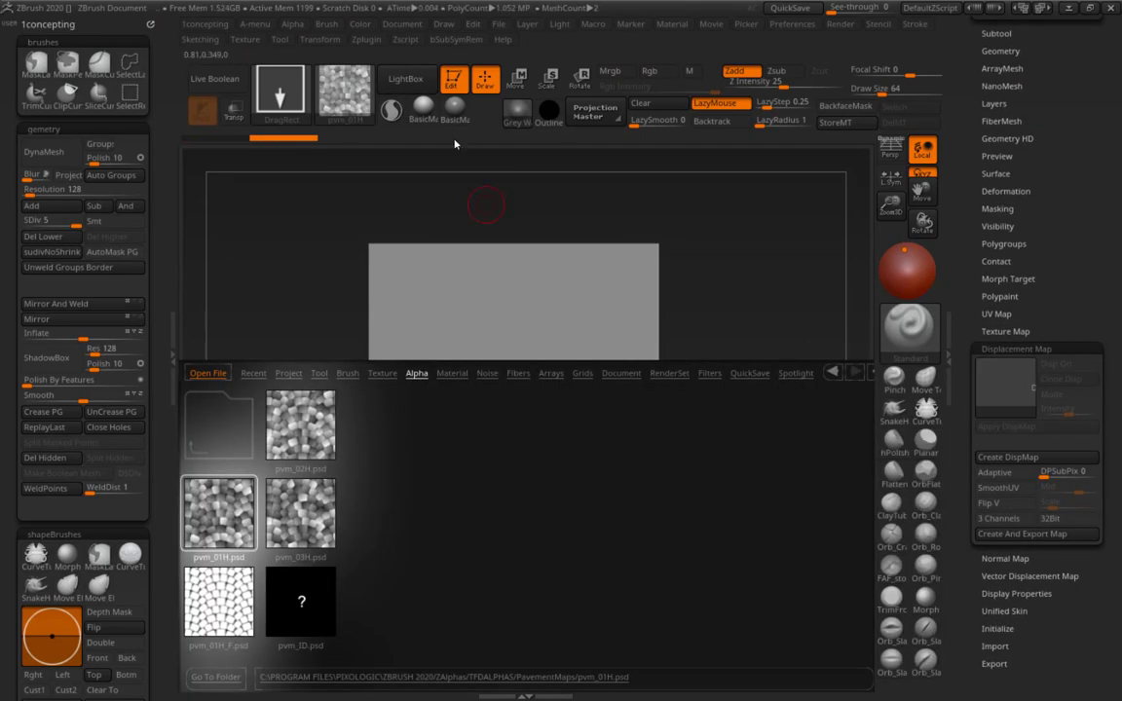
click(746, 398)
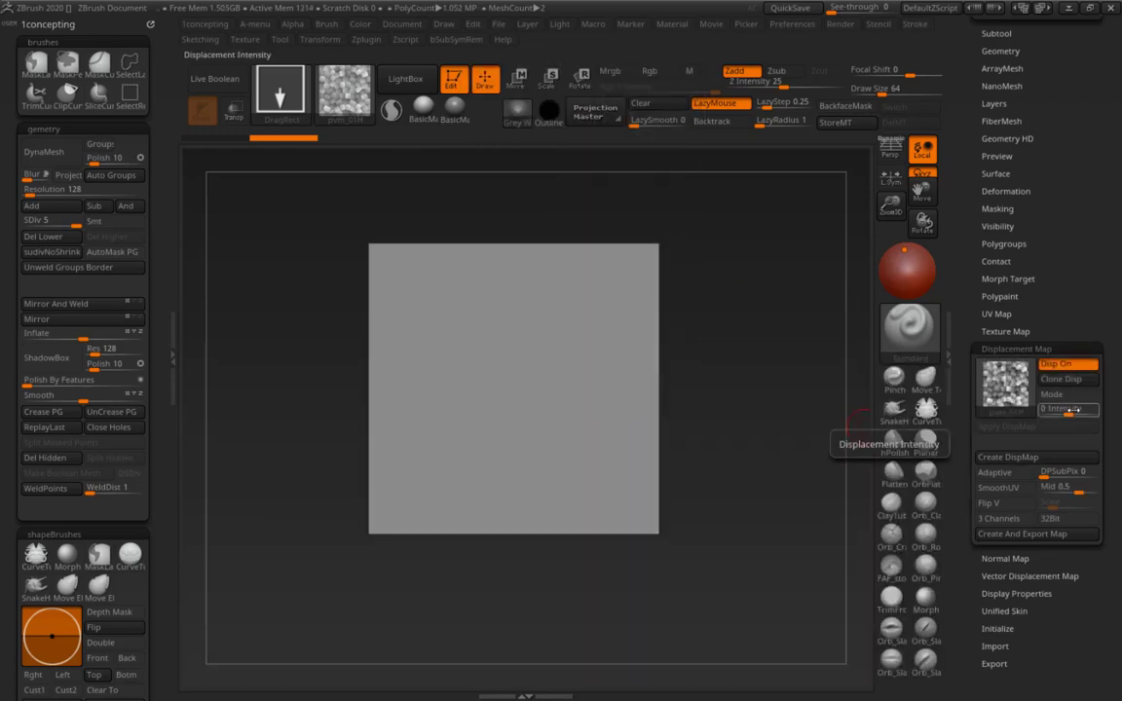
mouse_move(745, 413)
mouse_down()
mouse_move(820, 368)
mouse_move(834, 396)
mouse_up()
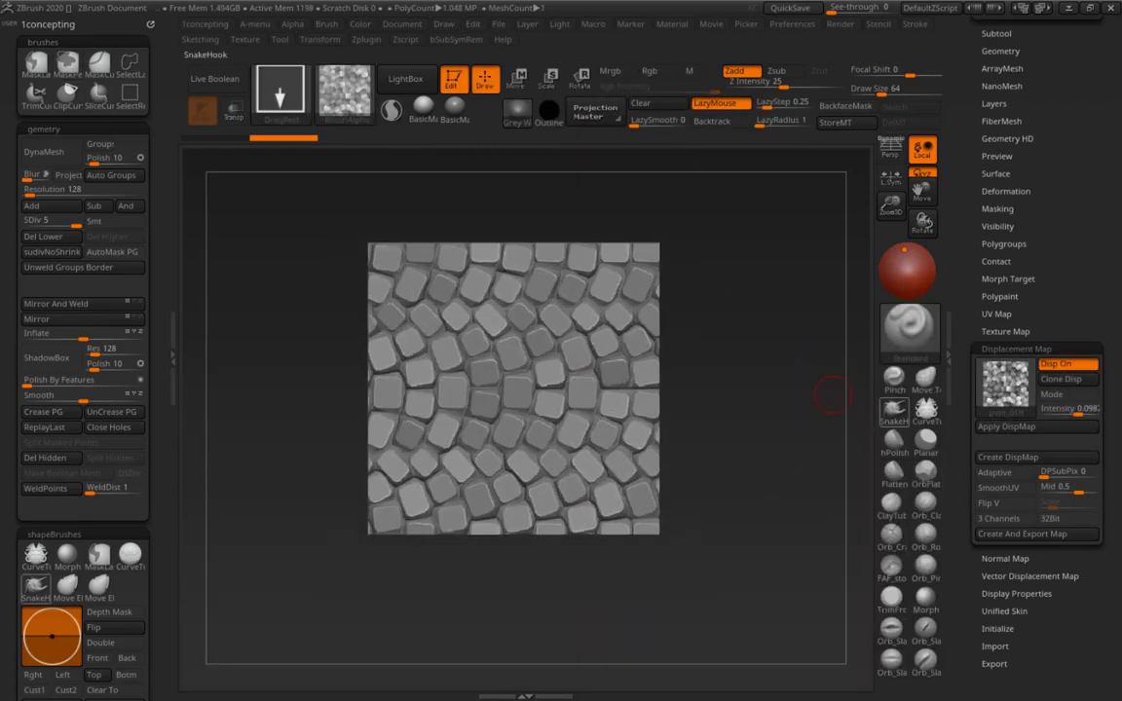
scroll(1048, 372, up, 5)
click(1002, 291)
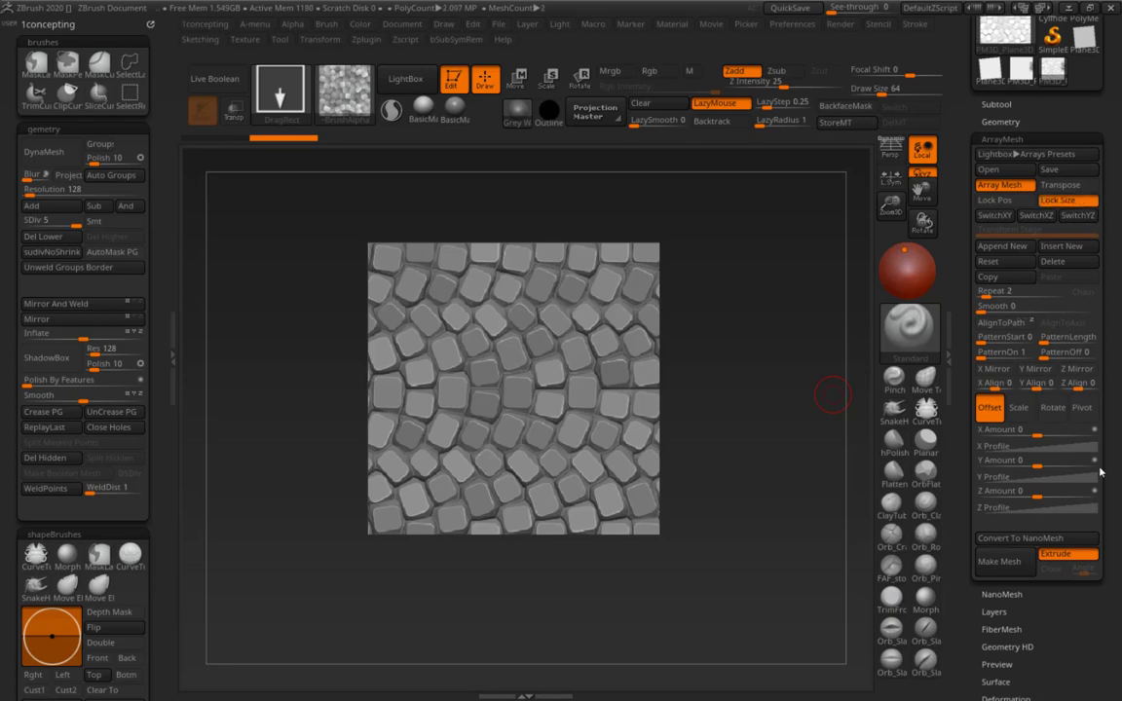
- Tile the plane with ArrayMesh using a second transform stage and Y Amount 4, then frame it
click(1062, 437)
click(1061, 247)
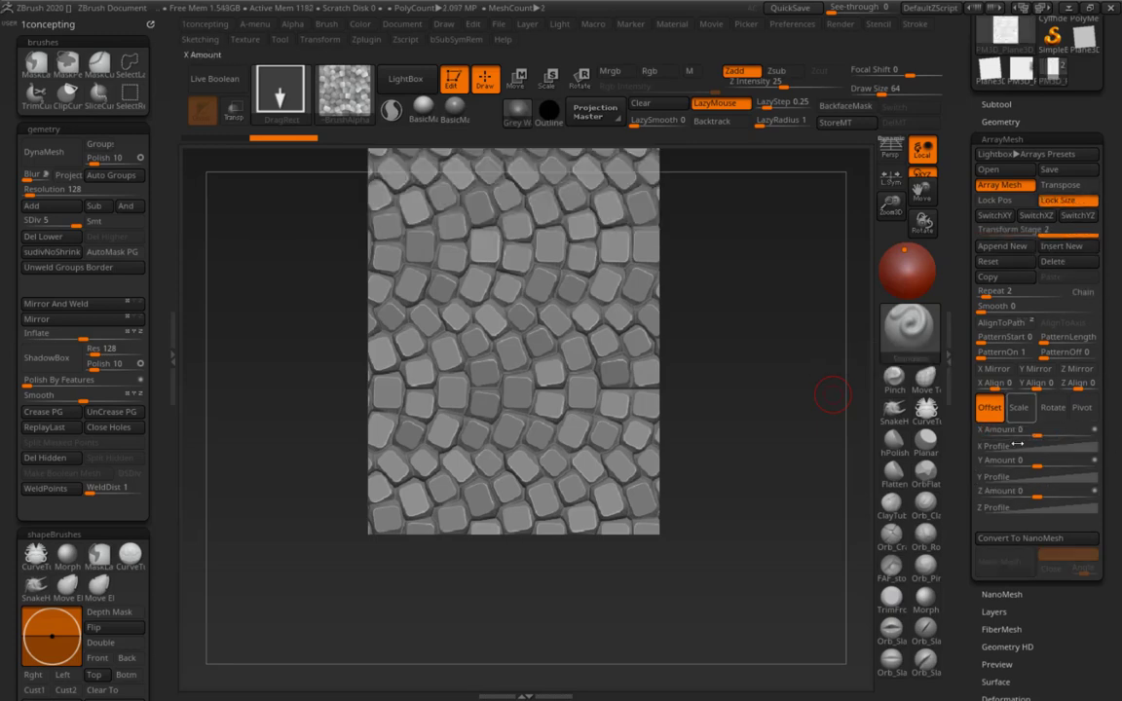
text(2)
mouse_move(833, 394)
mouse_down()
mouse_move(855, 503)
mouse_move(830, 592)
mouse_up()
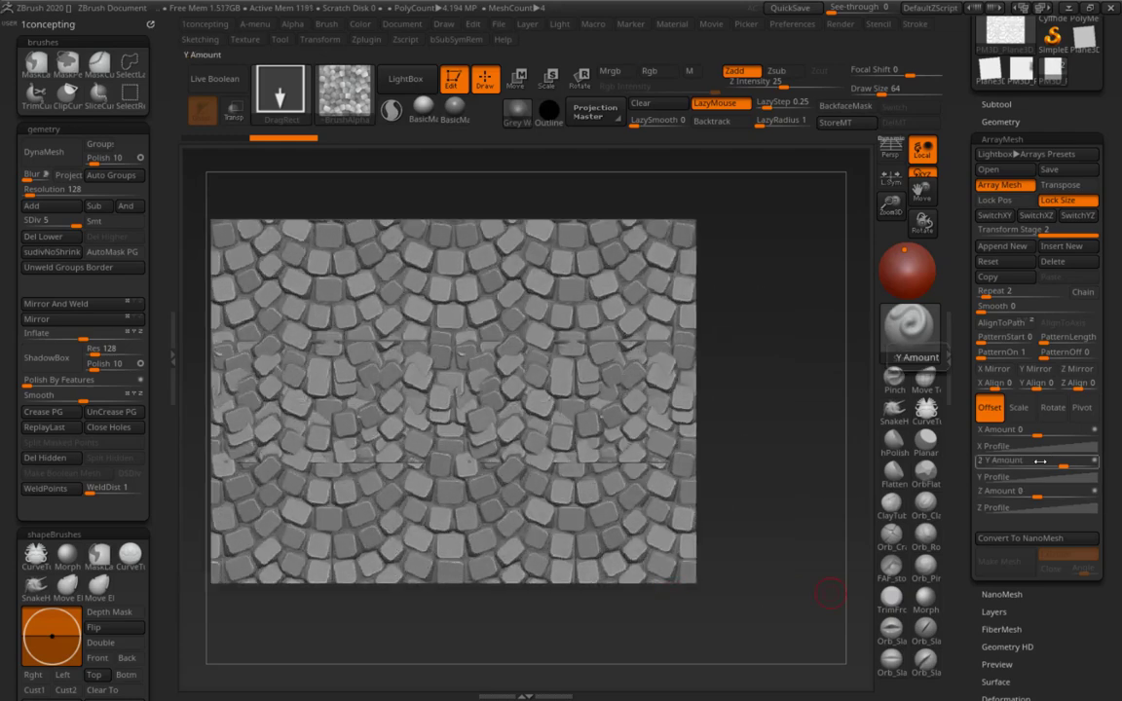
drag(1049, 466, 1067, 466)
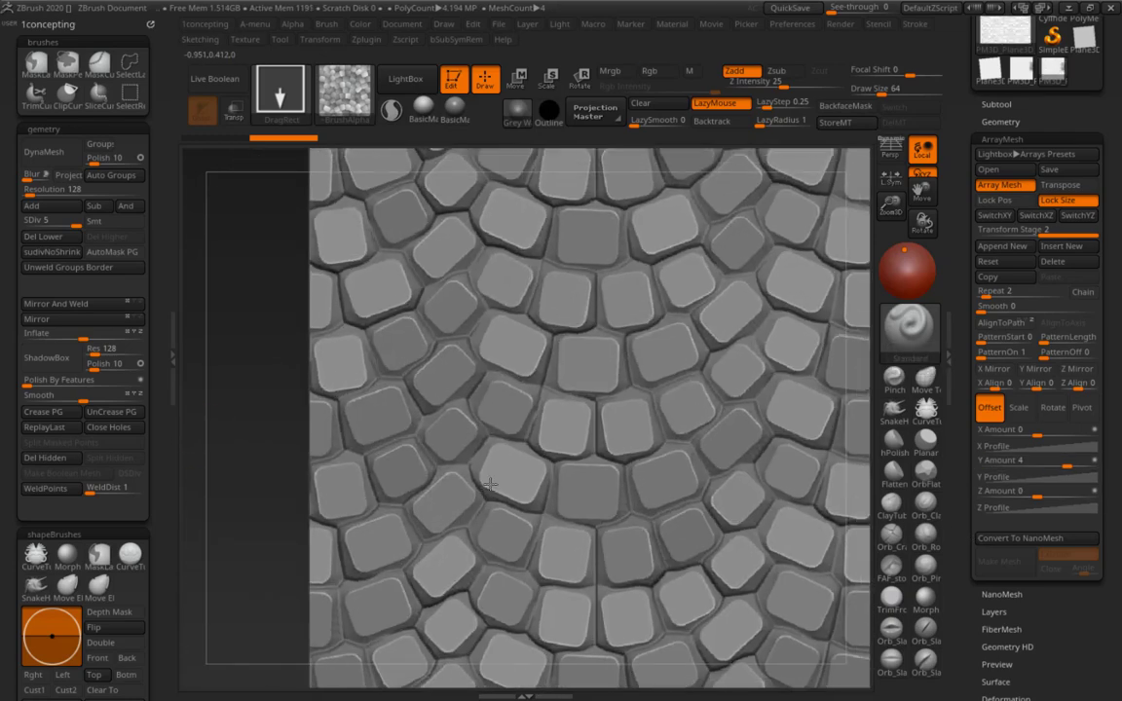
ctrl+right_drag(387, 484, 432, 420)
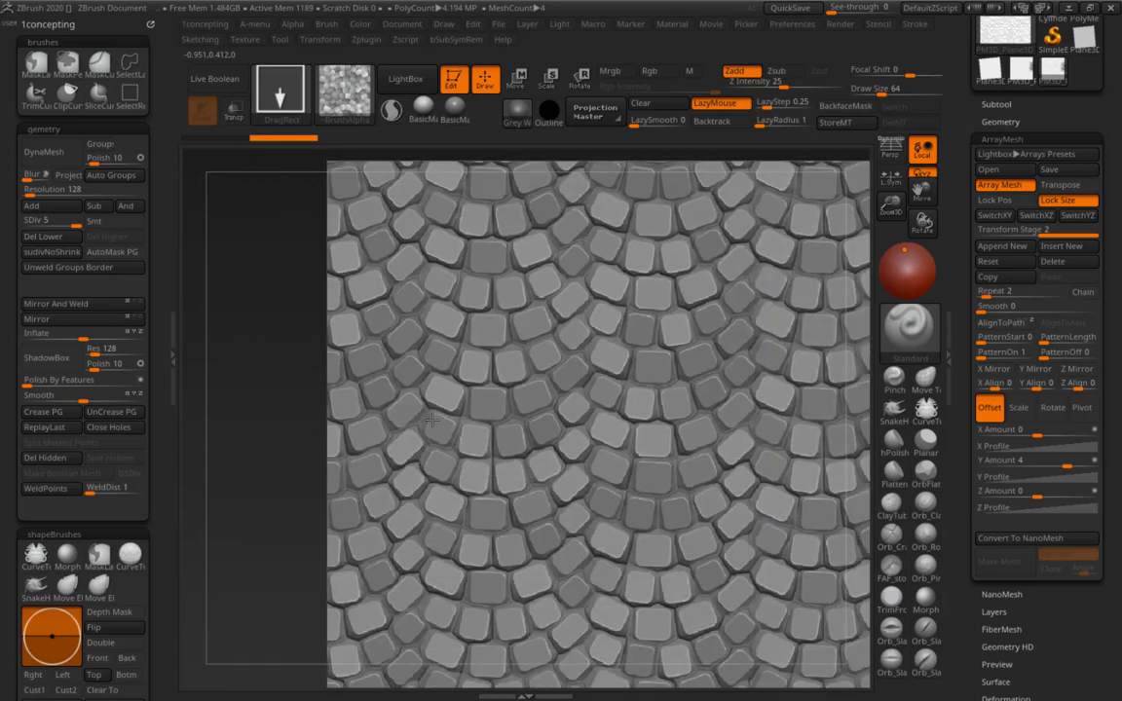
key(f)
click(993, 612)
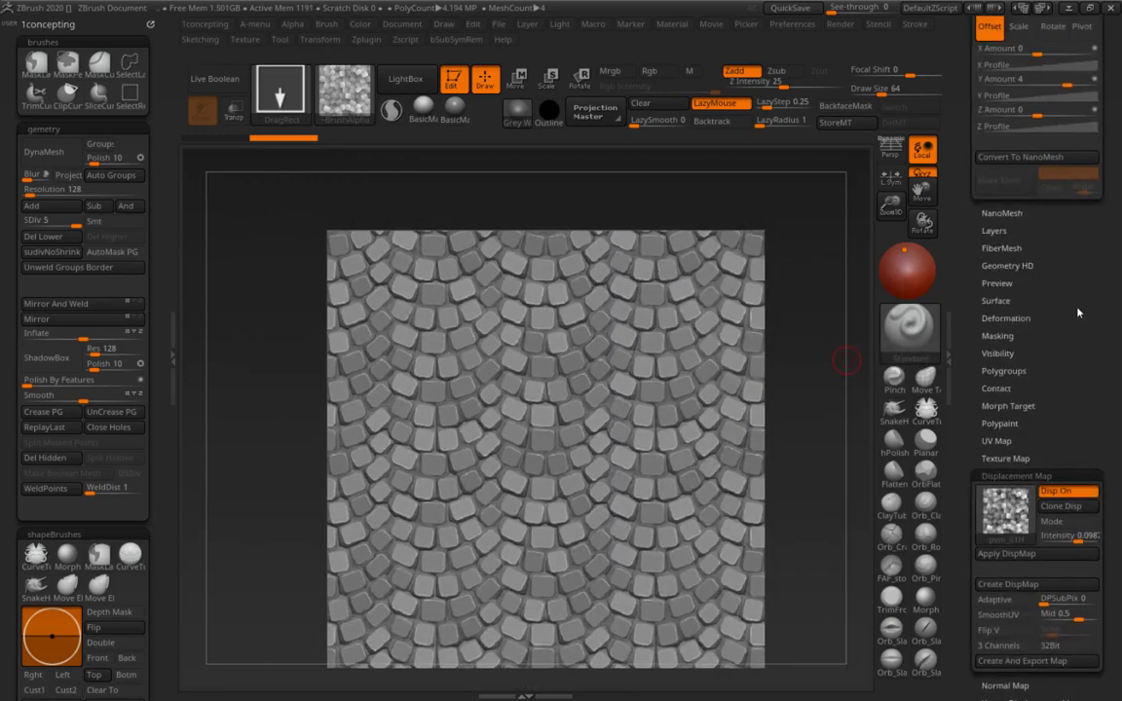
- Tilt the slab to check its relief, then return it to a straight front view
scroll(1033, 386, down, 5)
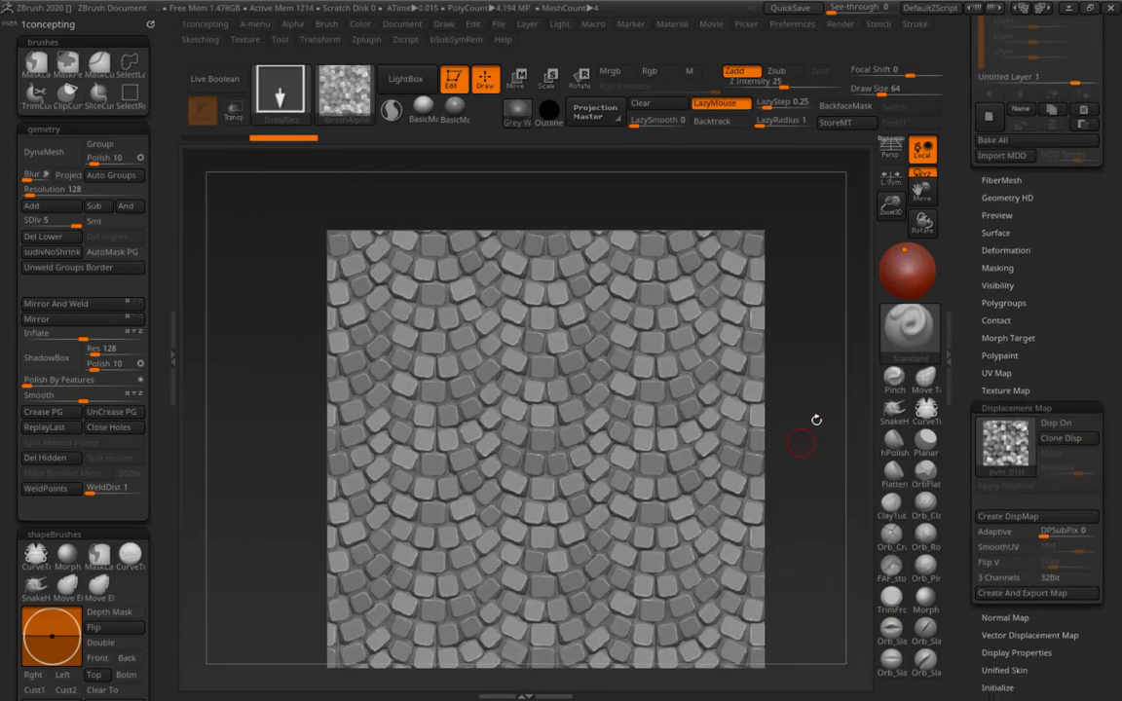
drag(815, 418, 811, 437)
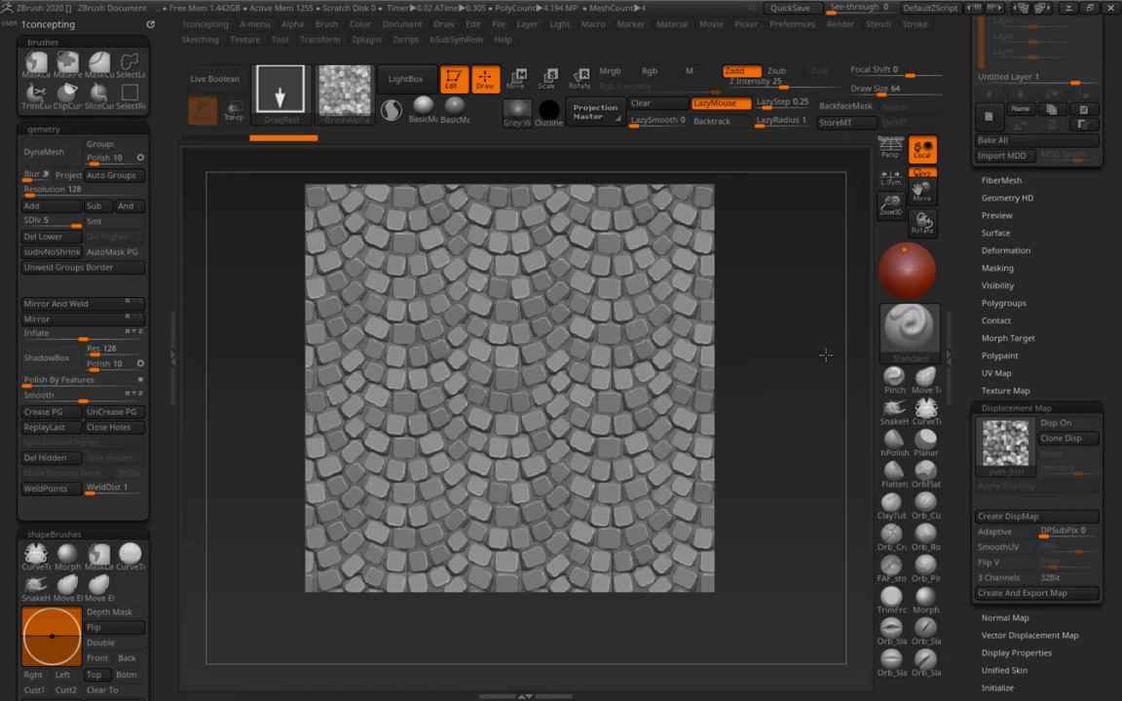
drag(780, 487, 707, 308)
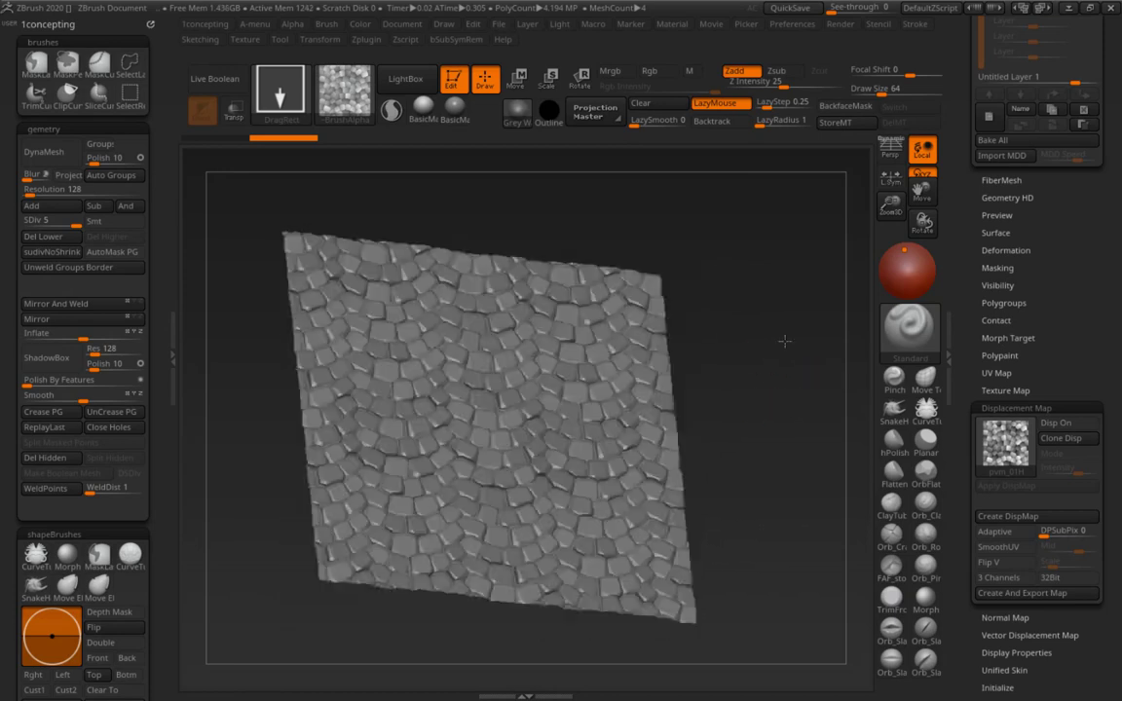
shift+drag(697, 381, 848, 402)
drag(1119, 422, 1119, 470)
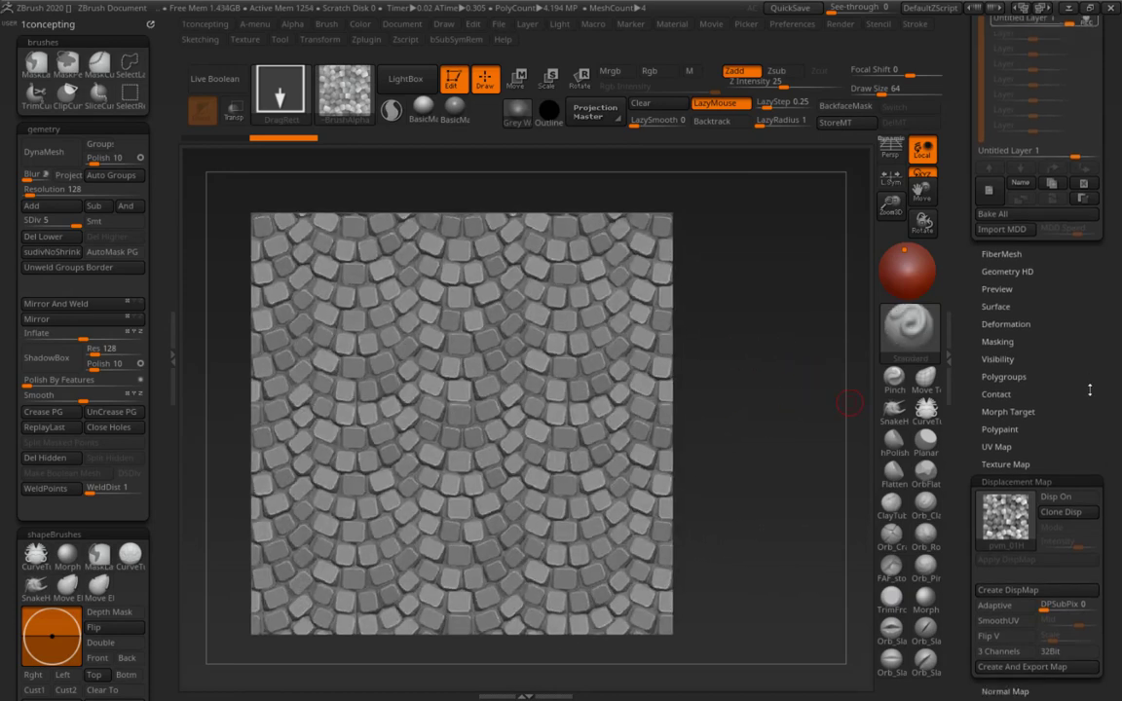
- Load the pvm_02H pavement alpha as the displacement map, leaving the plane looking flat
click(405, 78)
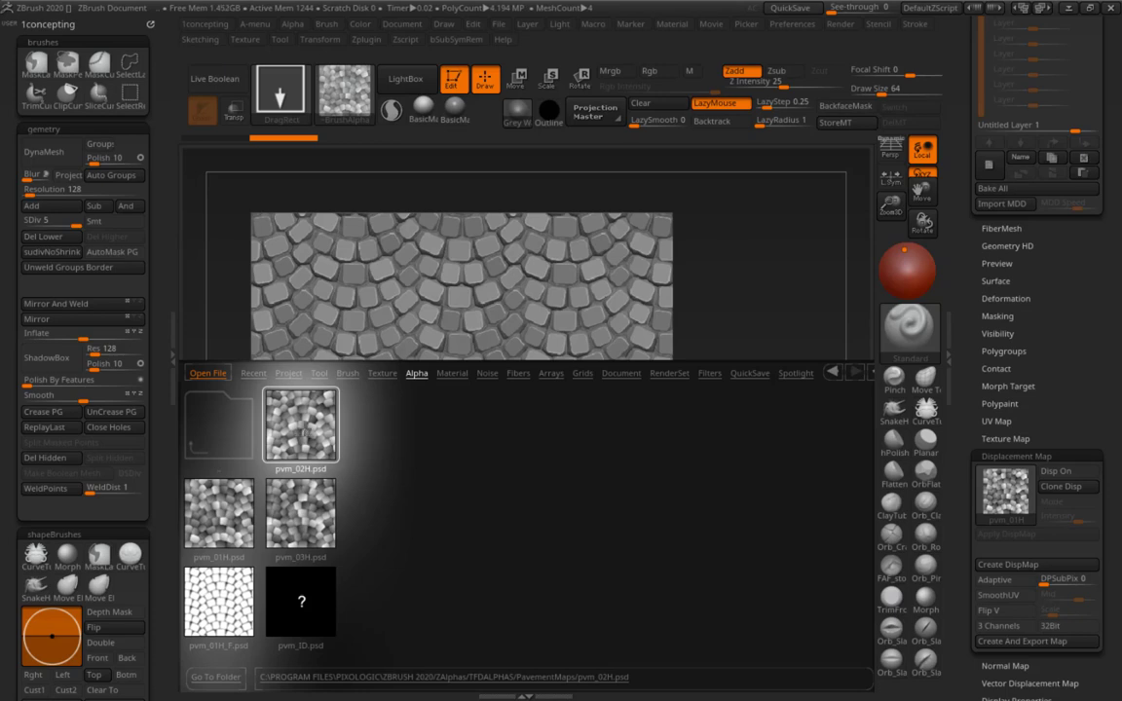
click(346, 92)
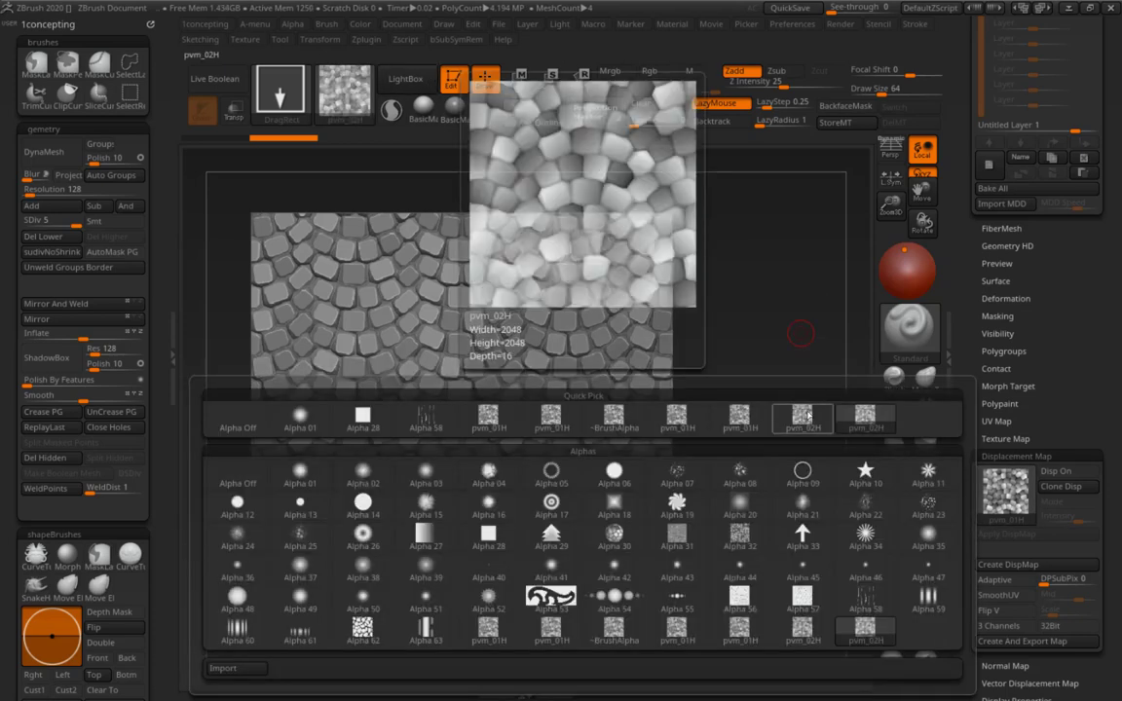
click(802, 416)
scroll(1021, 312, up, 5)
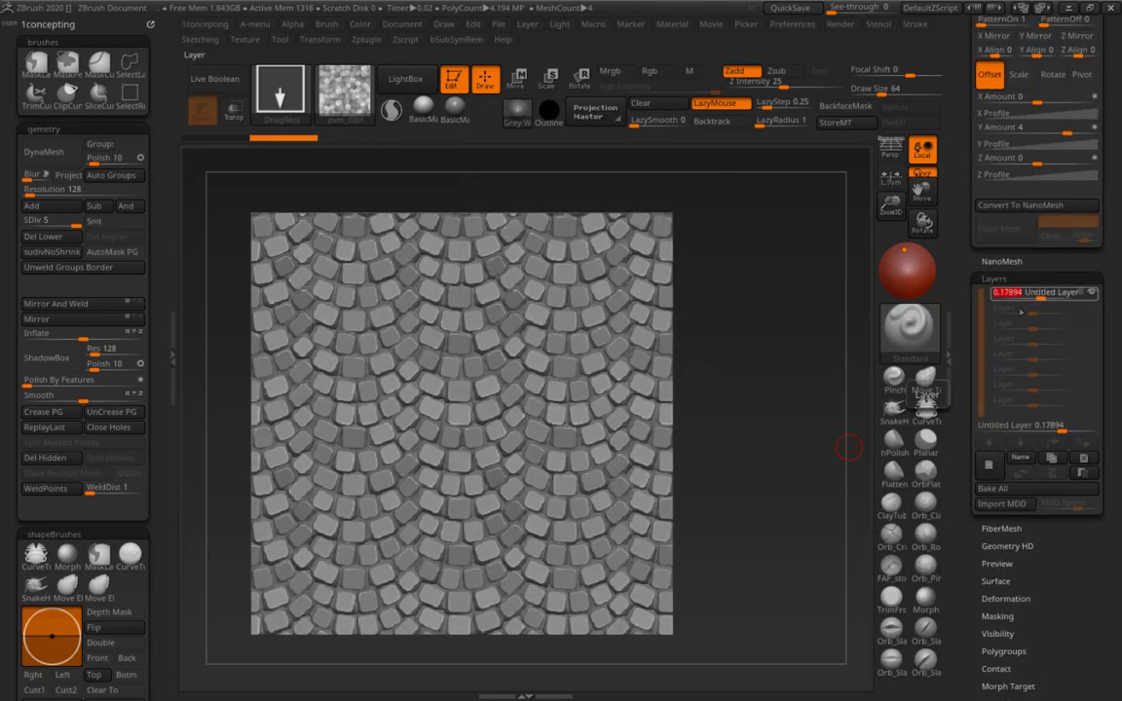
scroll(1116, 453, down, 5)
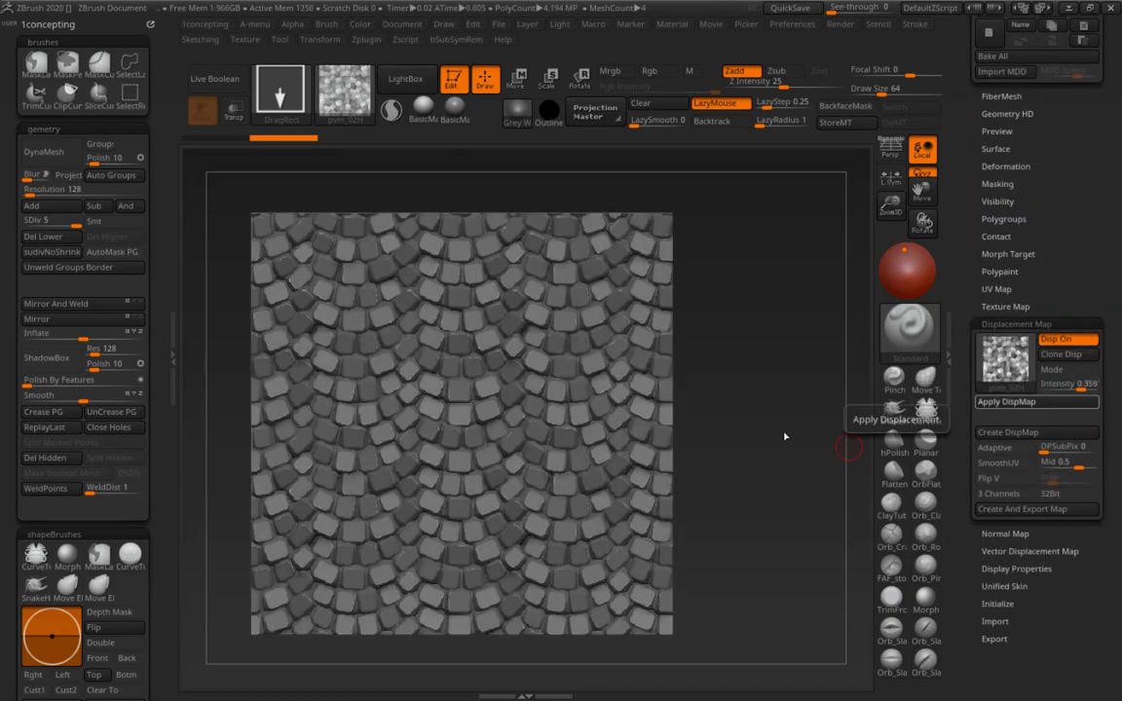
drag(785, 436, 714, 406)
scroll(1067, 334, up, 3)
- Clear the visible relief and pick an alpha from the PavementMaps collection
click(1086, 105)
scroll(993, 208, down, 1)
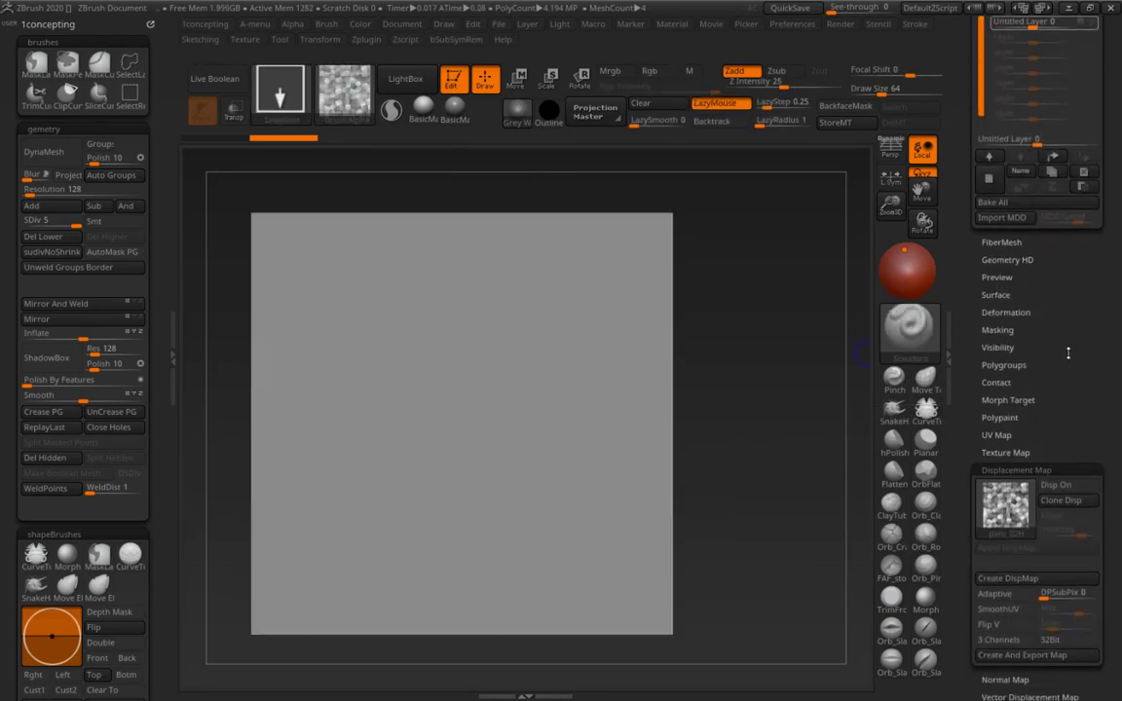
scroll(1078, 377, down, 1)
click(1006, 476)
click(225, 669)
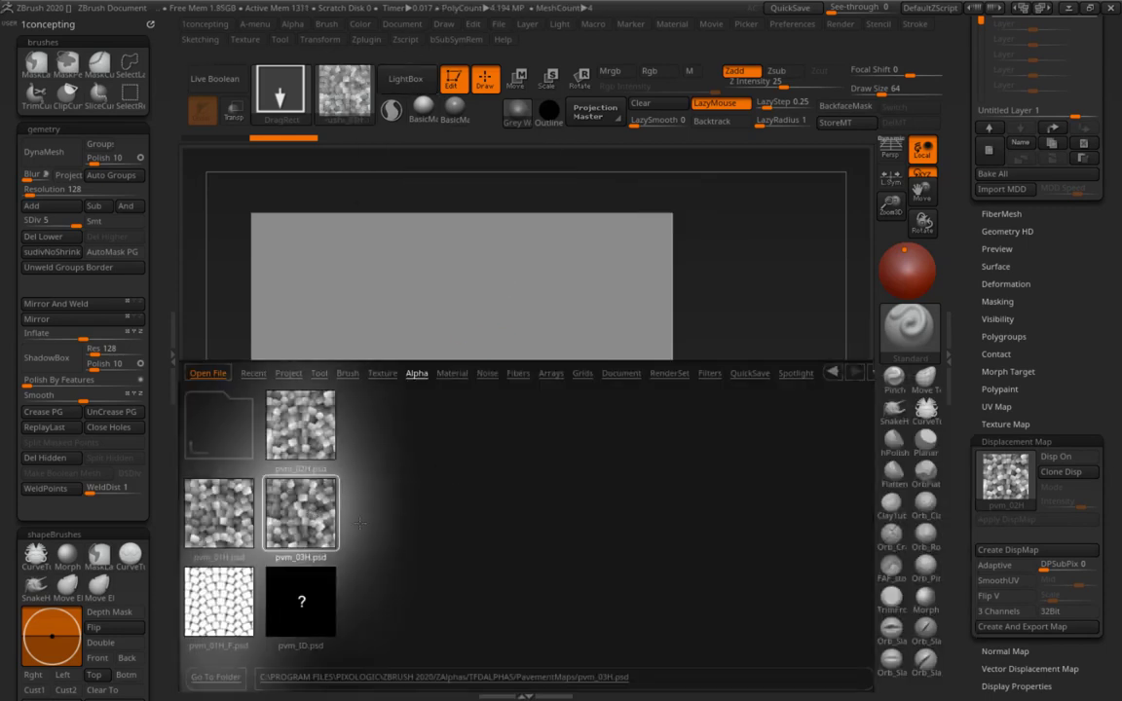
double_click(310, 517)
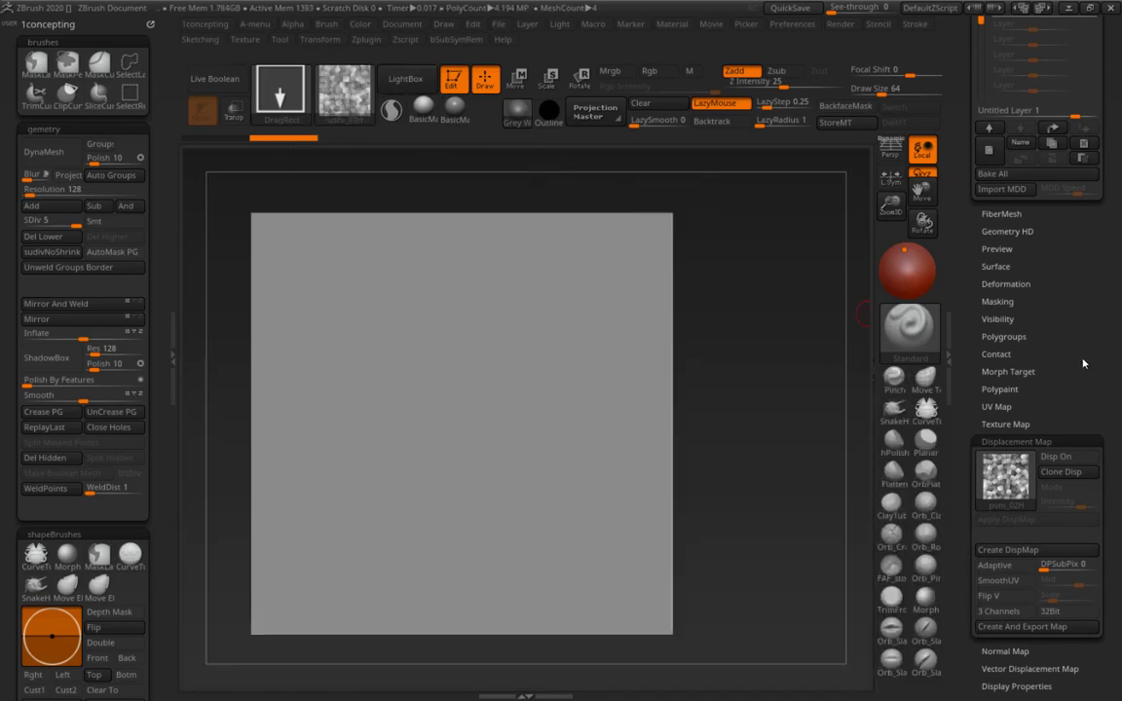
- Apply pvm_01H_F as displacement and bake it, blending layers at 0.28421, 0.30526 and 0.72631
click(1006, 477)
click(180, 668)
double_click(216, 602)
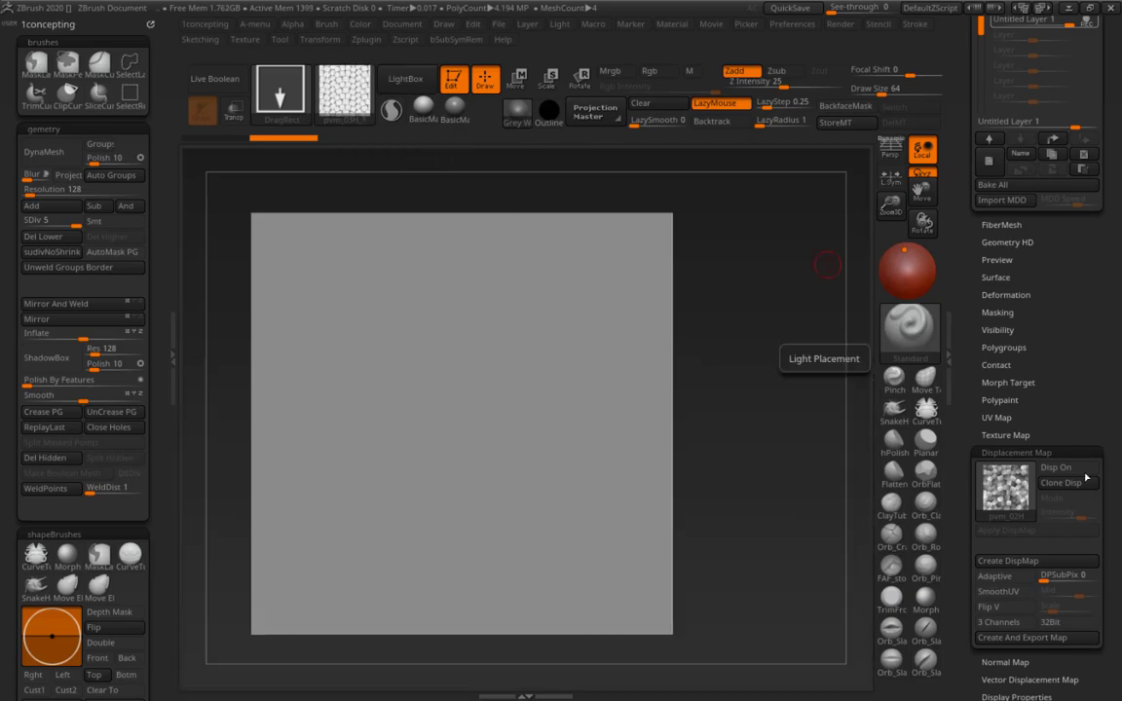
click(1006, 476)
click(173, 378)
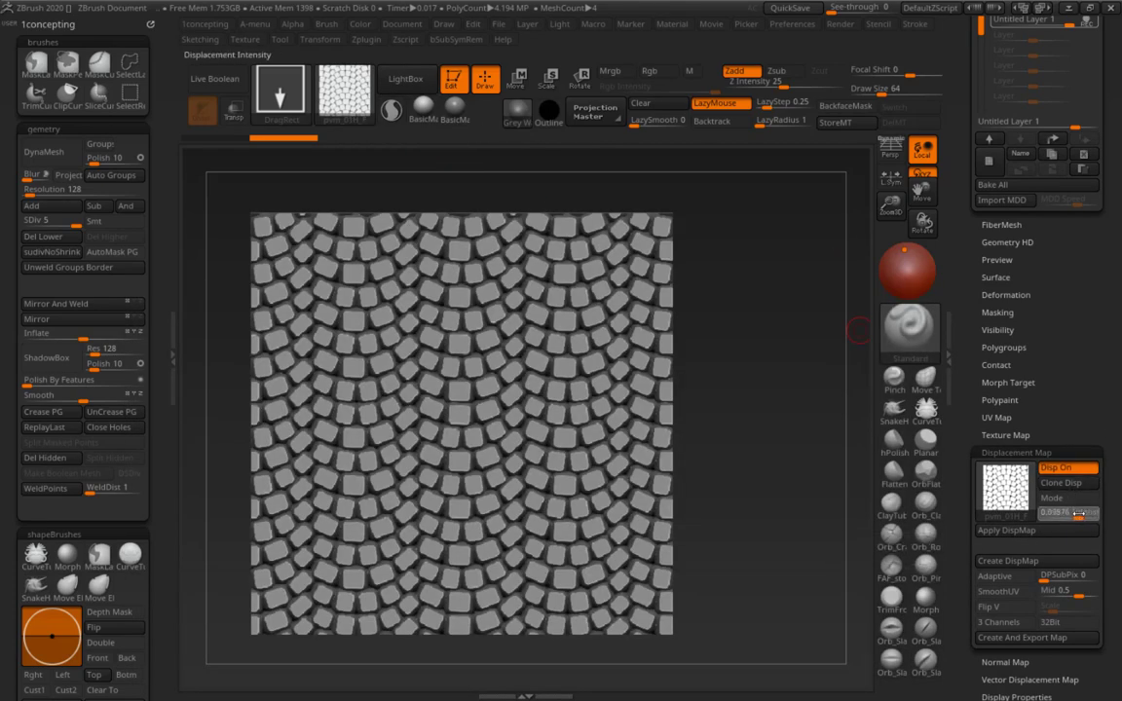
click(1007, 530)
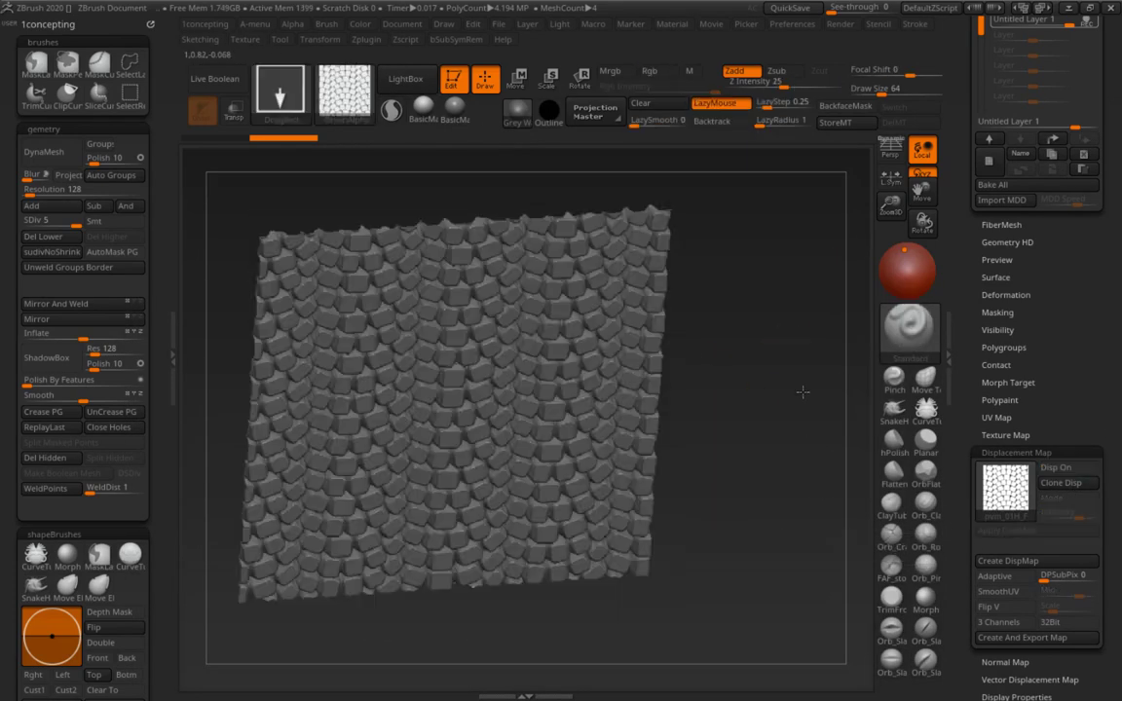
shift+drag(802, 391, 784, 408)
scroll(1088, 388, up, 5)
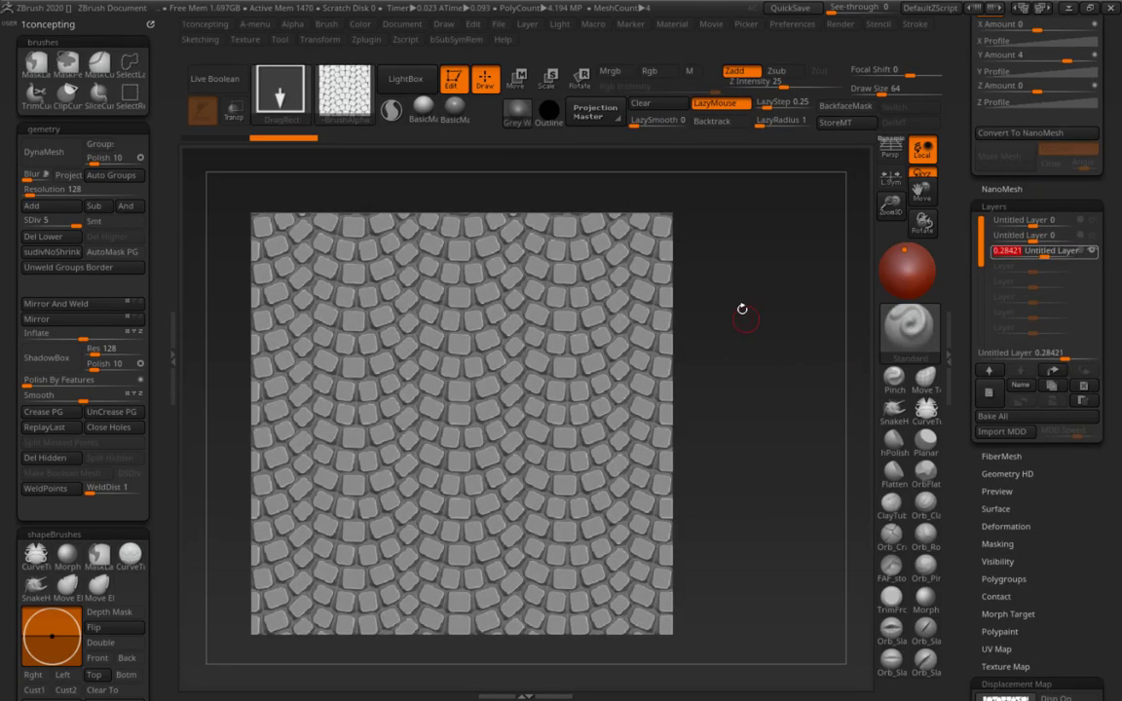
scroll(744, 311, up, 5)
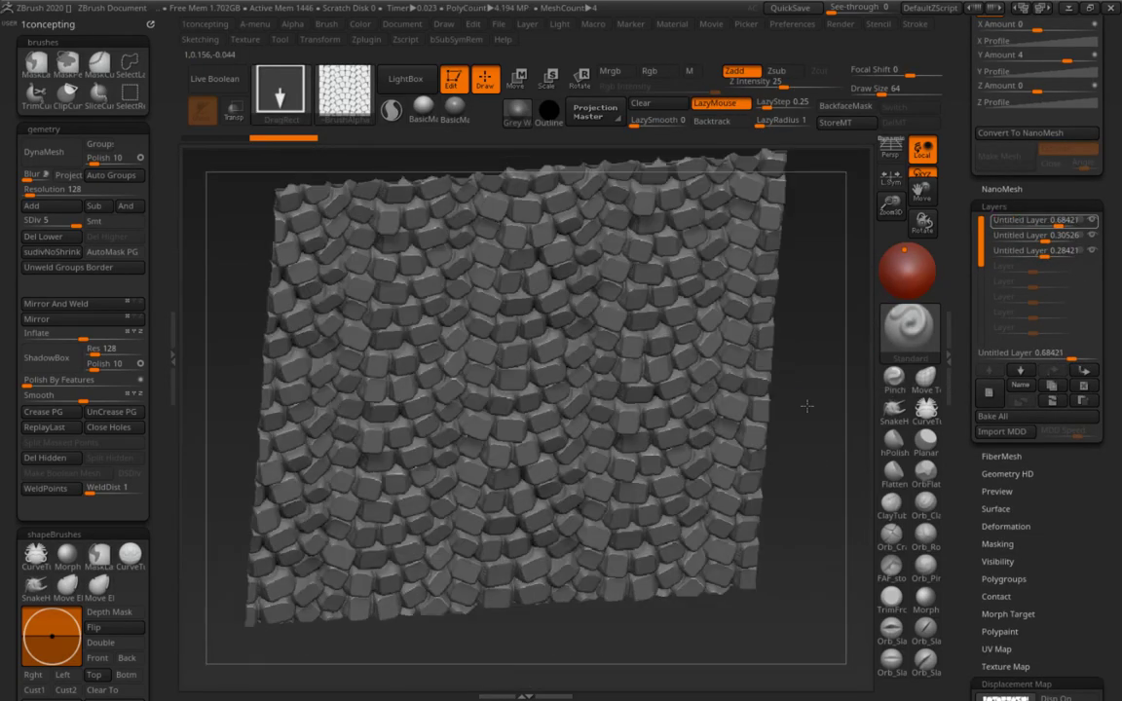
- Set the top layer's strength to about 0.68 and lower the third layer's strength
drag(391, 265, 517, 240)
drag(1047, 251, 1040, 252)
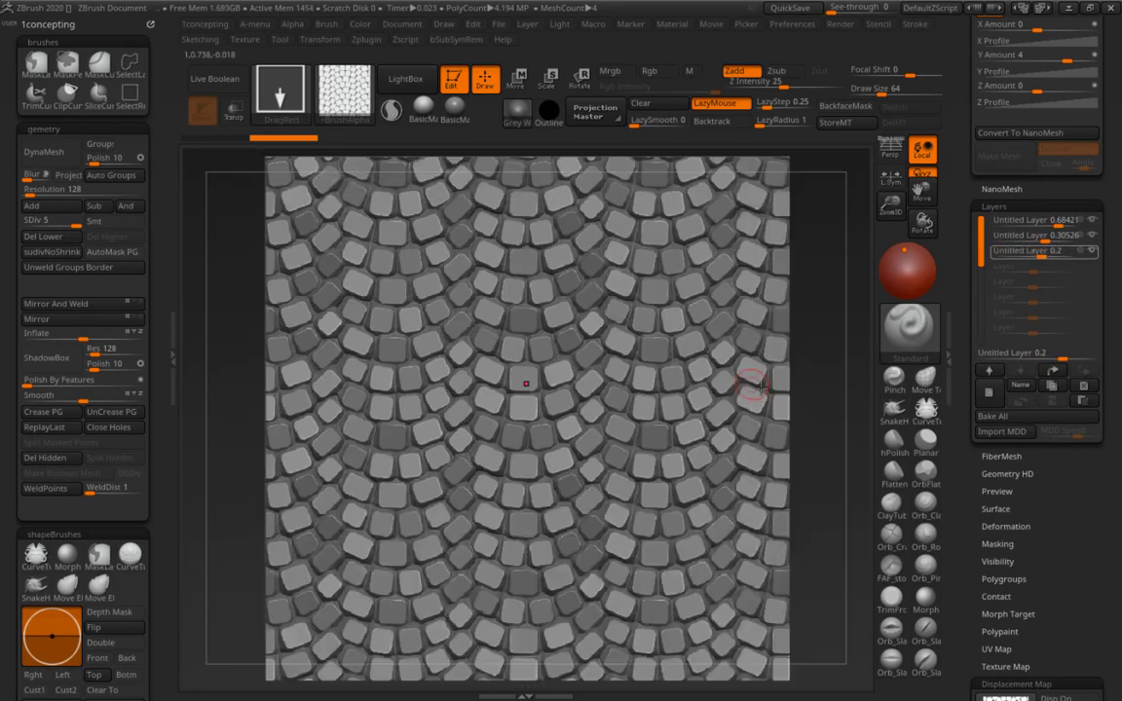
scroll(433, 413, up, 5)
scroll(434, 413, down, 5)
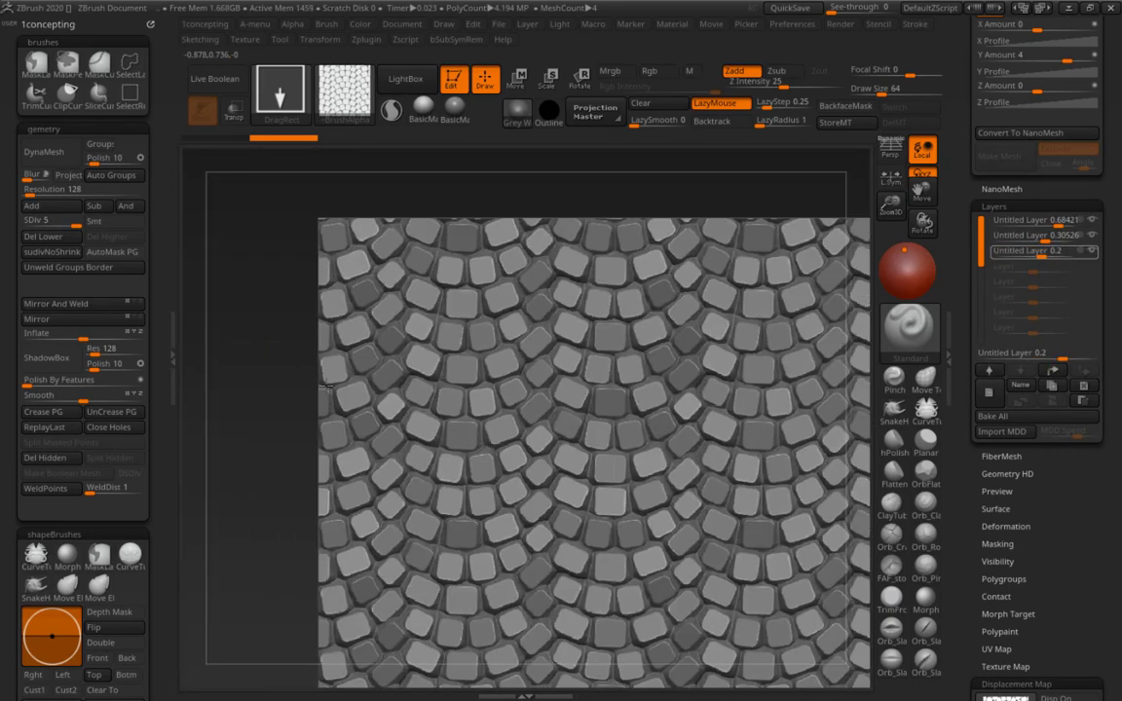
alt+drag(322, 370, 289, 363)
scroll(313, 396, up, 3)
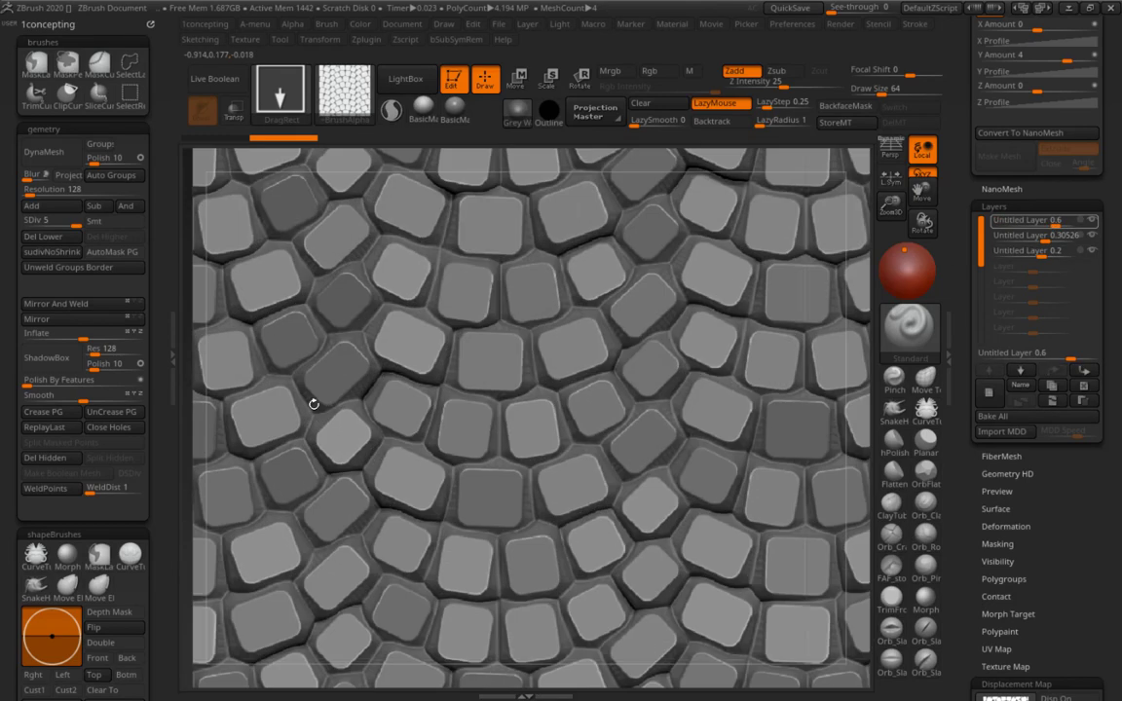
scroll(231, 343, down, 4)
- Set a new top layer to full strength, the others to -0.17894, 0.53684, 0.11578, and zoom in
drag(1033, 220, 1081, 220)
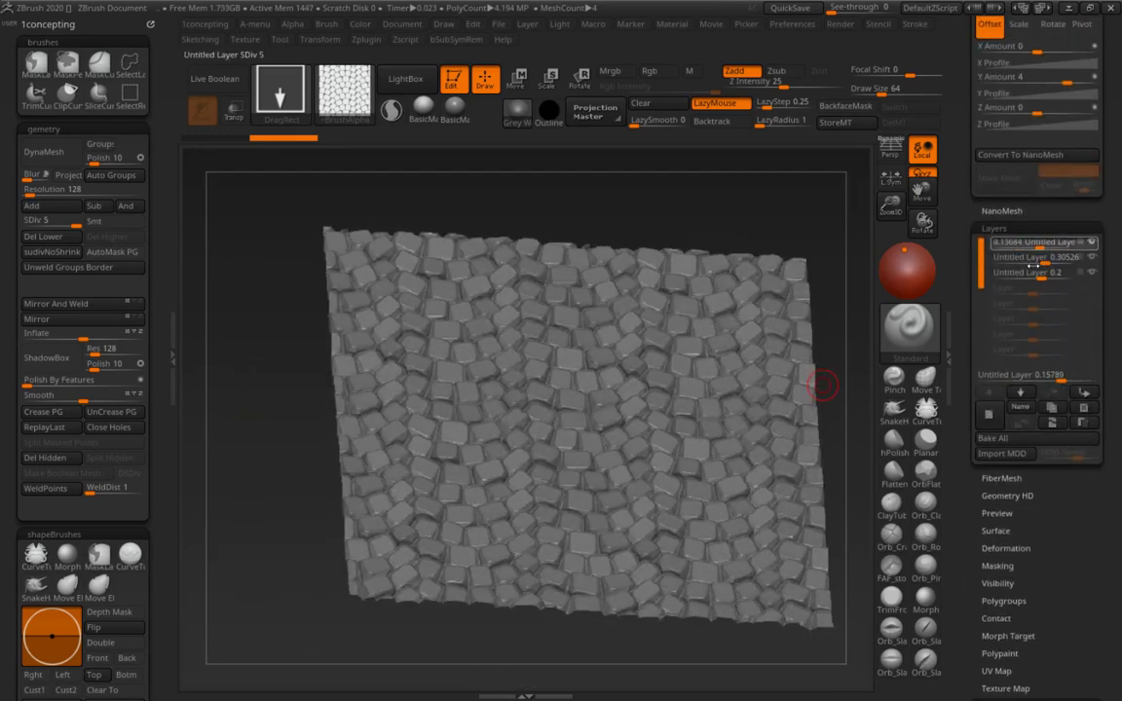
mouse_move(821, 386)
mouse_down()
mouse_move(243, 425)
mouse_move(363, 508)
mouse_move(238, 359)
mouse_move(257, 490)
mouse_up()
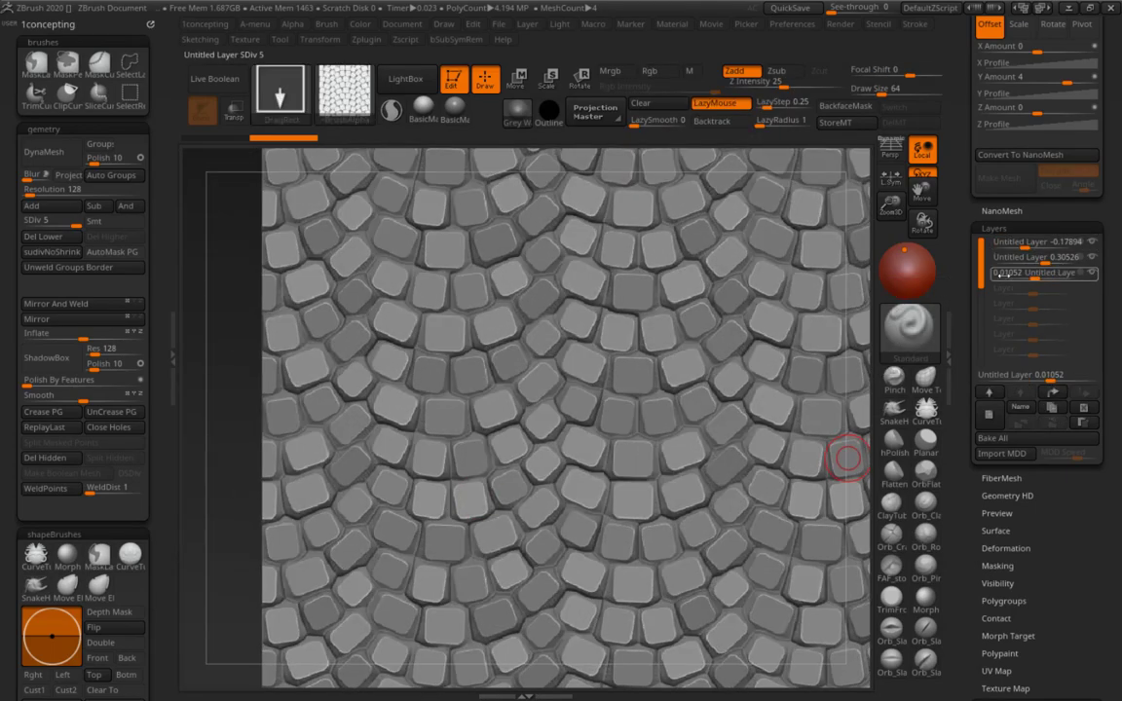
drag(1025, 277, 1030, 278)
mouse_move(241, 499)
mouse_down()
mouse_move(245, 376)
mouse_move(757, 401)
mouse_up()
drag(1047, 263, 1056, 261)
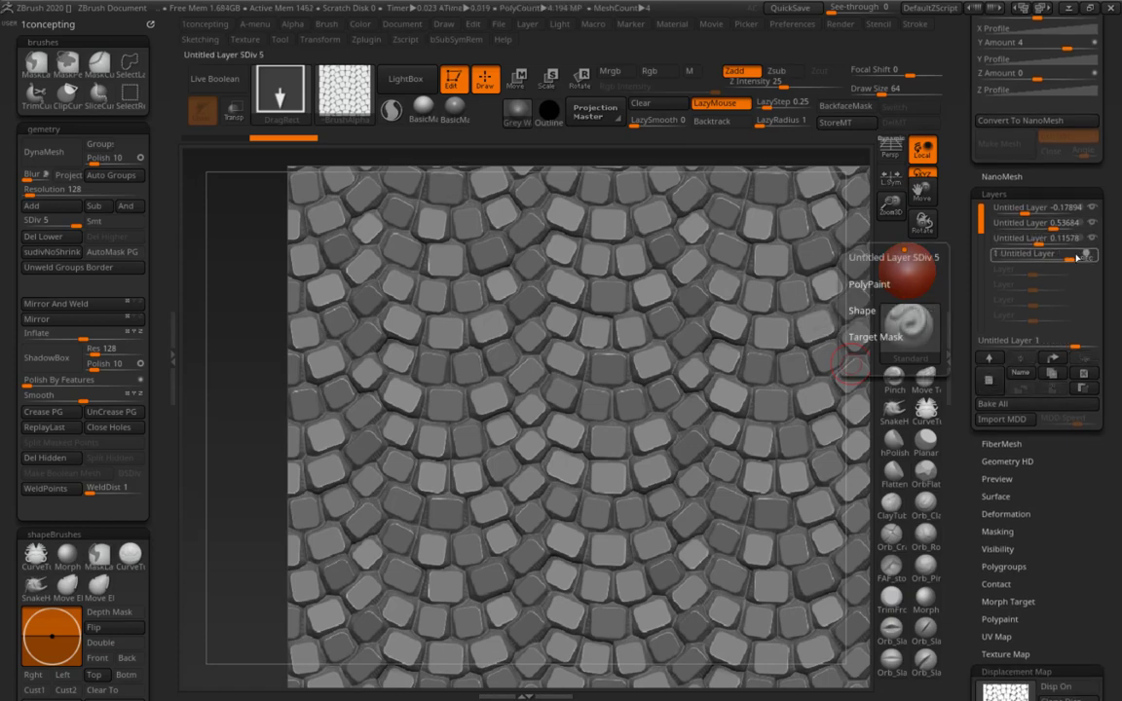
scroll(1091, 436, down, 3)
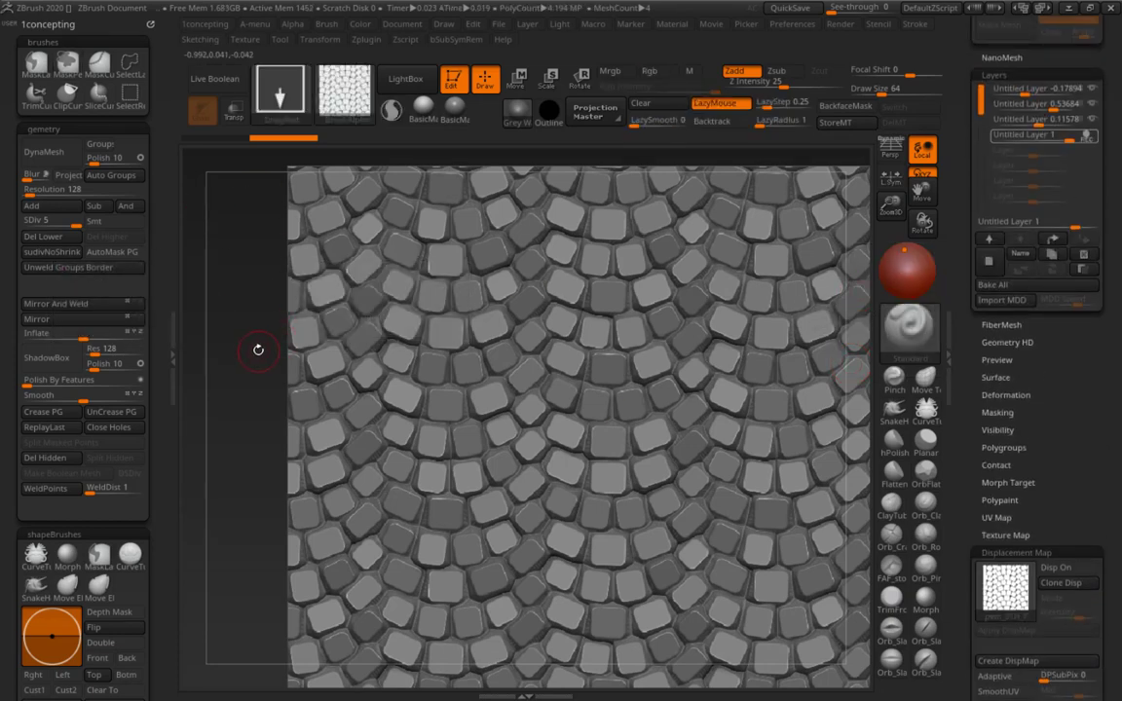
ctrl+right_drag(258, 349, 476, 426)
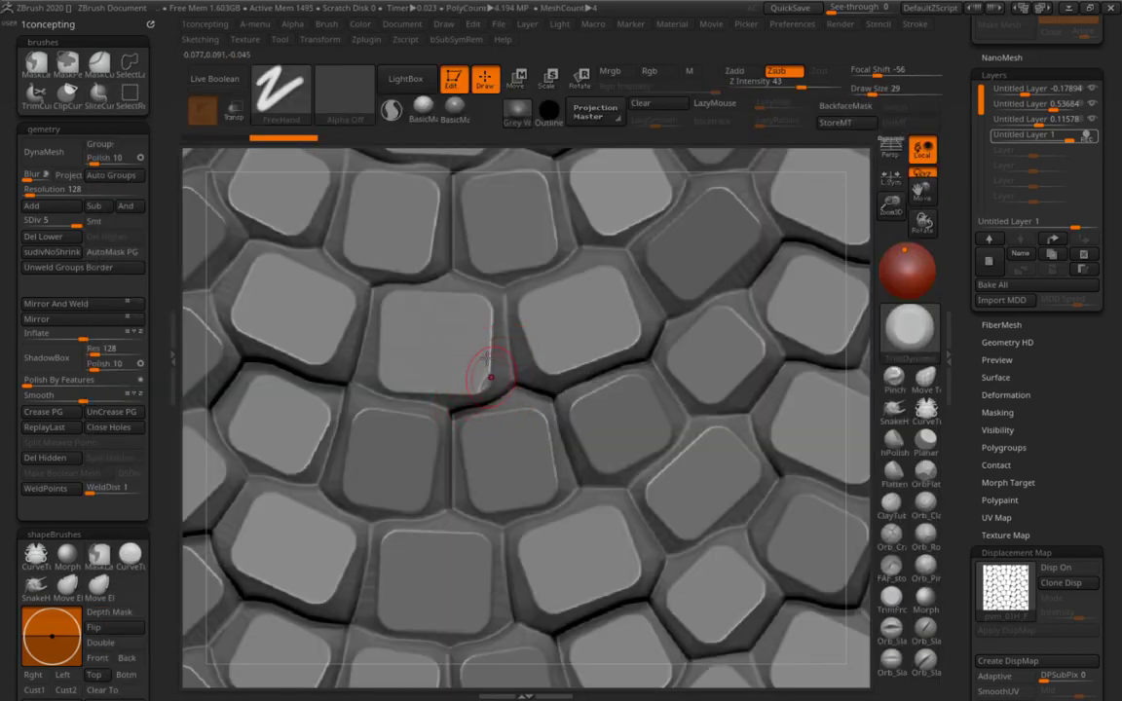
- Step subdivision down and back up, then load a crack stamp brush from the StandardComplex folder
key(shift+d)
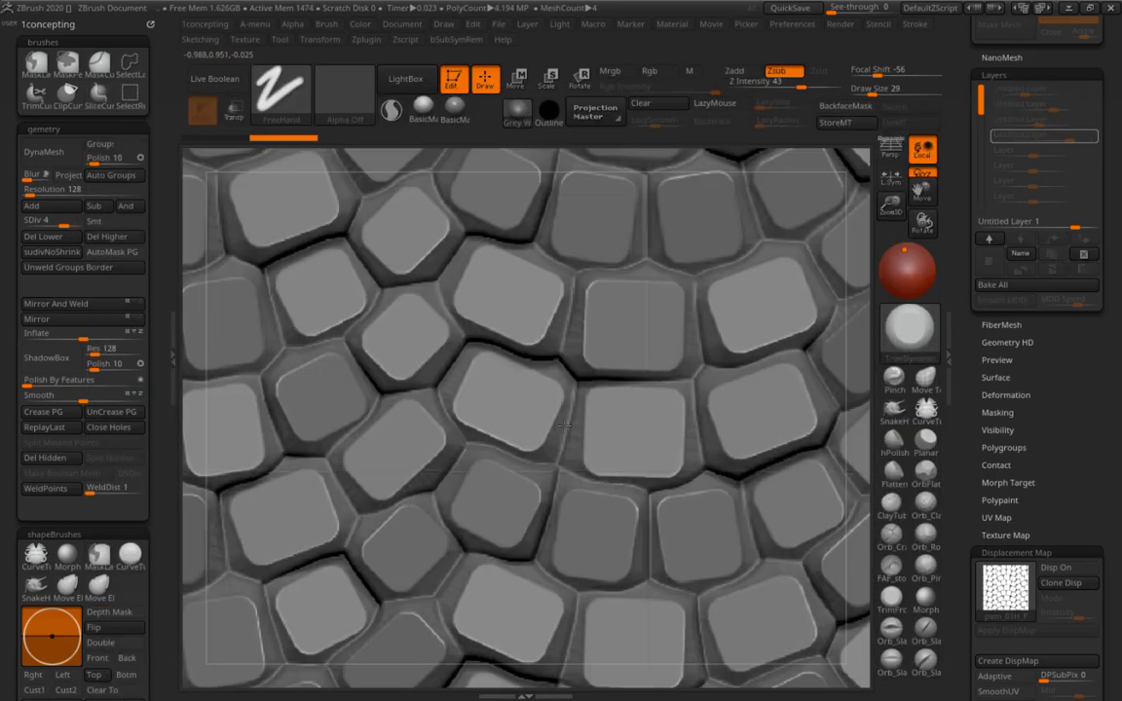
key(d)
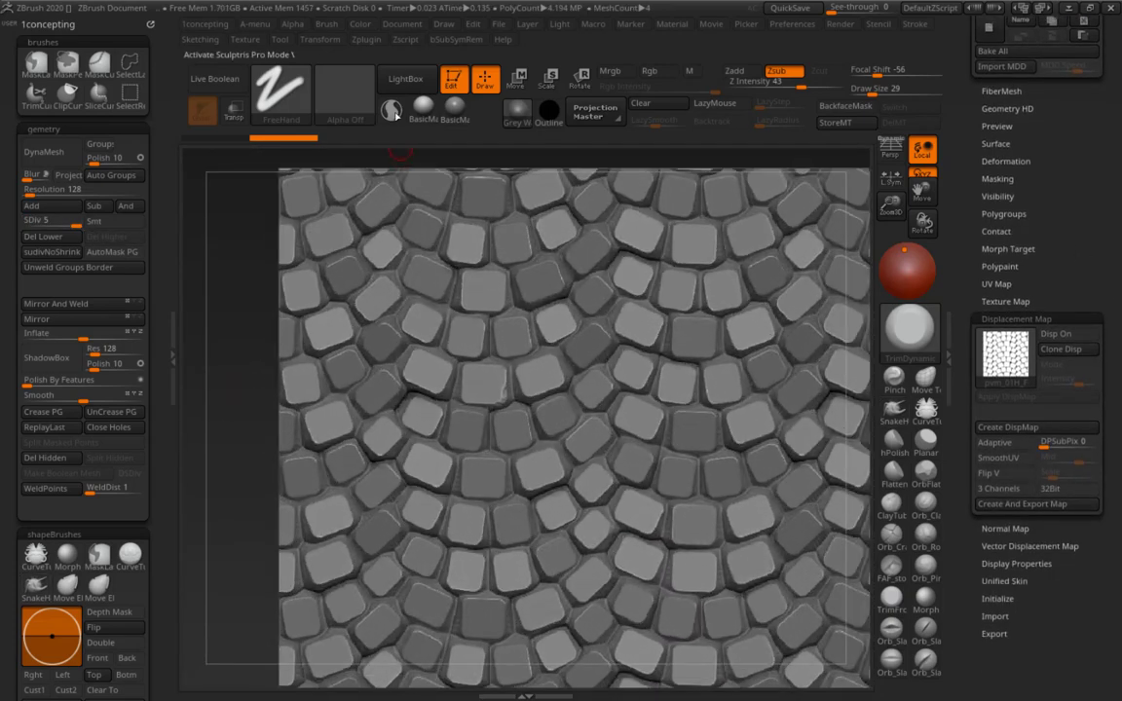
key(comma)
click(348, 373)
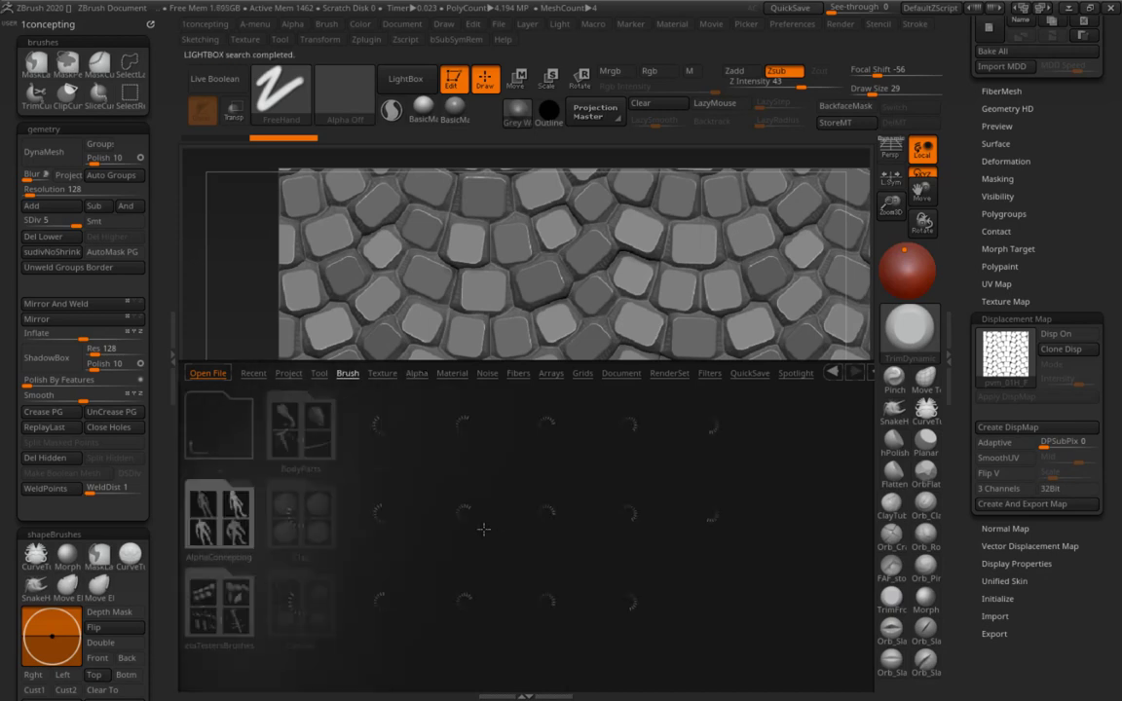
click(523, 526)
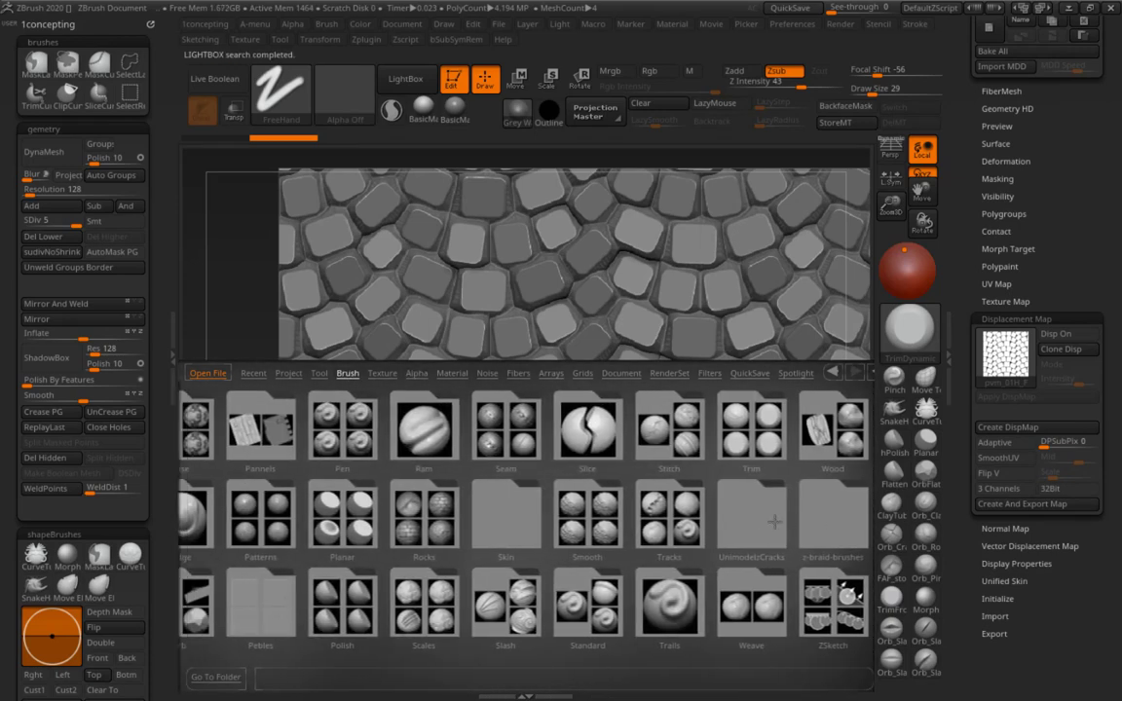
click(329, 466)
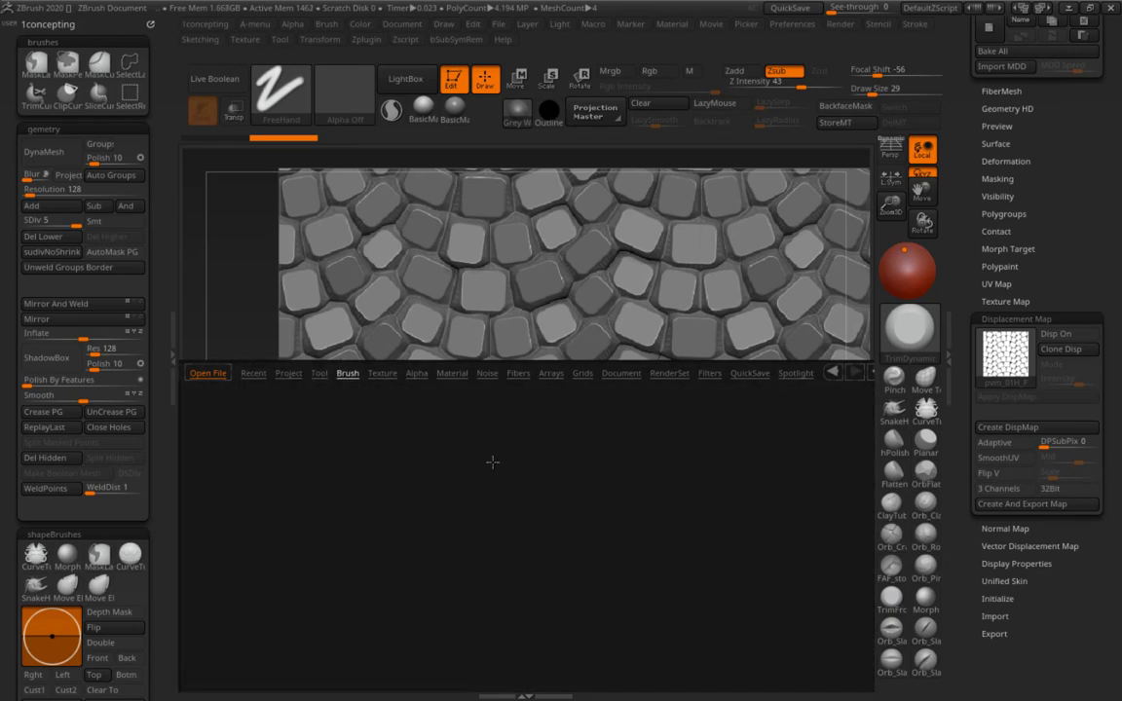
double_click(510, 399)
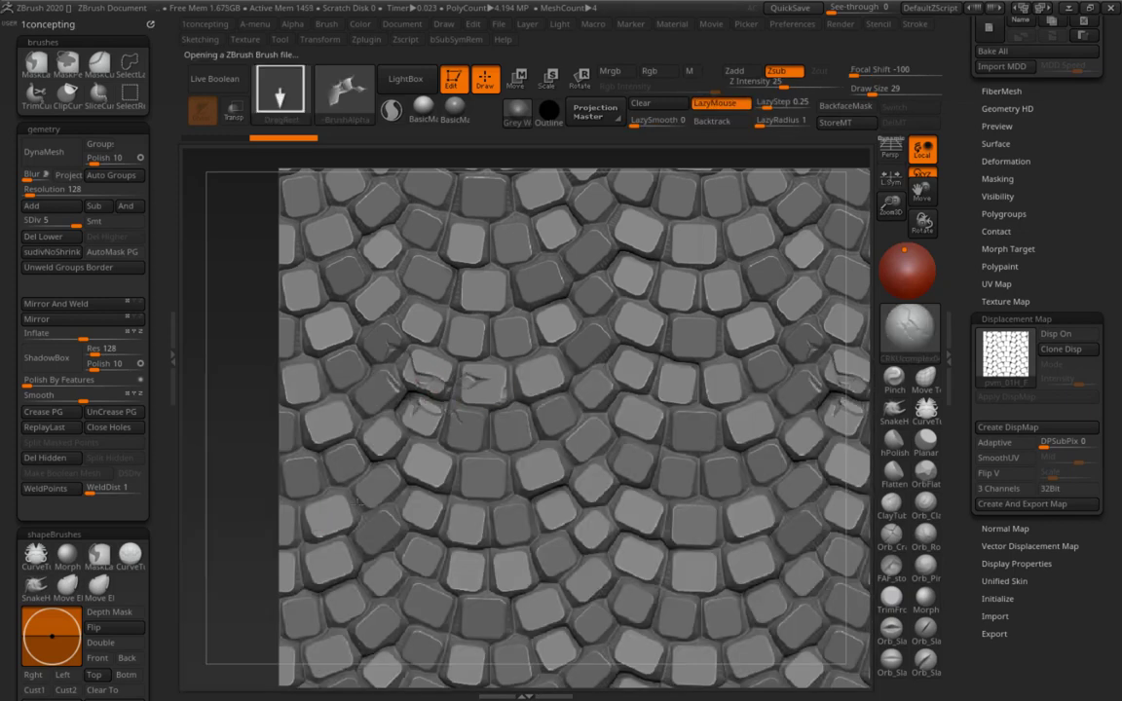
- Load another CRKUcomplex crack brush, stamp cracks into stones, and clear the mask
alt+drag(230, 513, 626, 491)
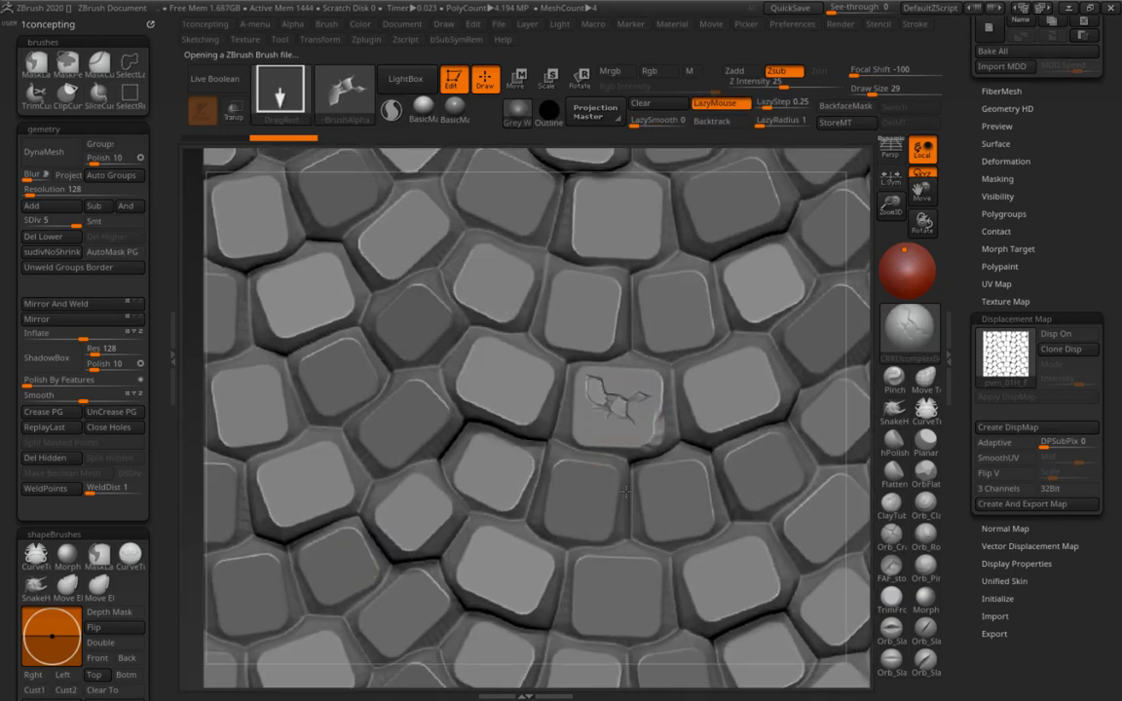
click(417, 90)
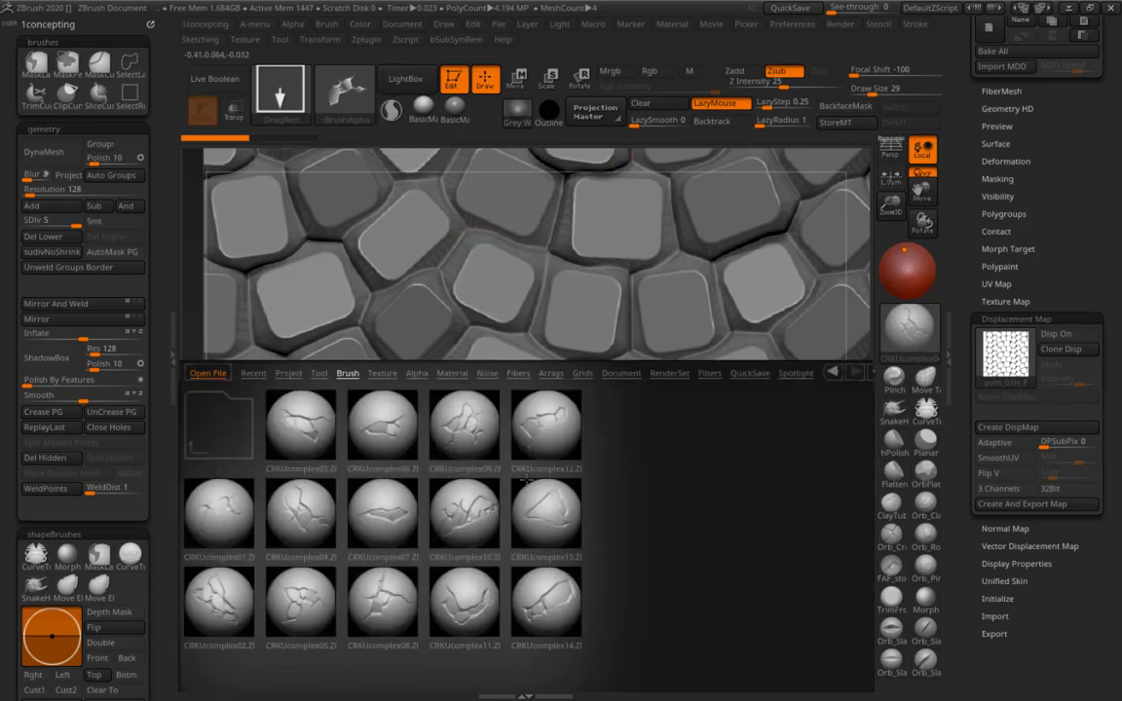
double_click(220, 426)
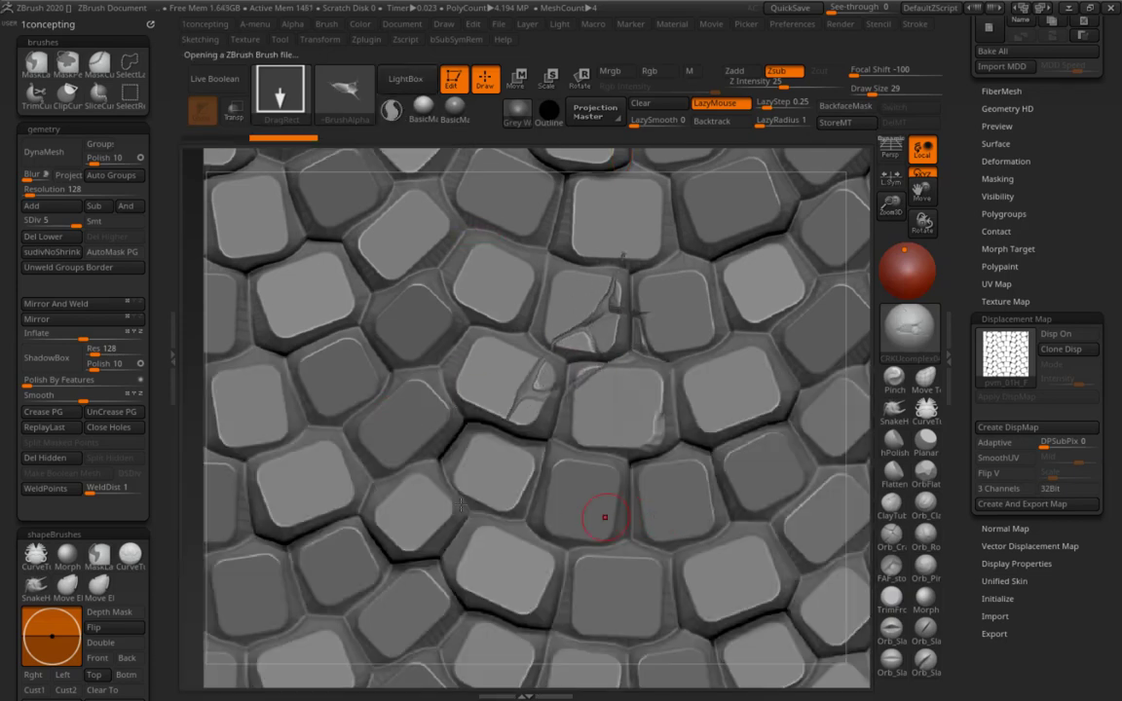
alt+drag(462, 503, 519, 261)
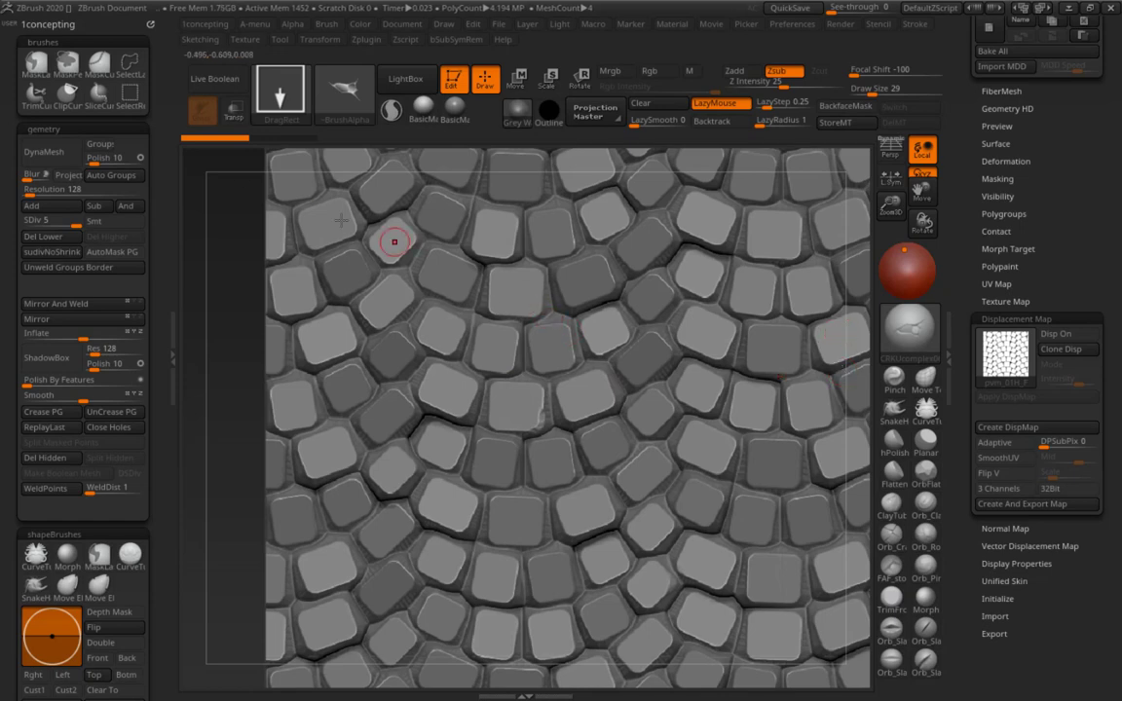
key(ctrl)
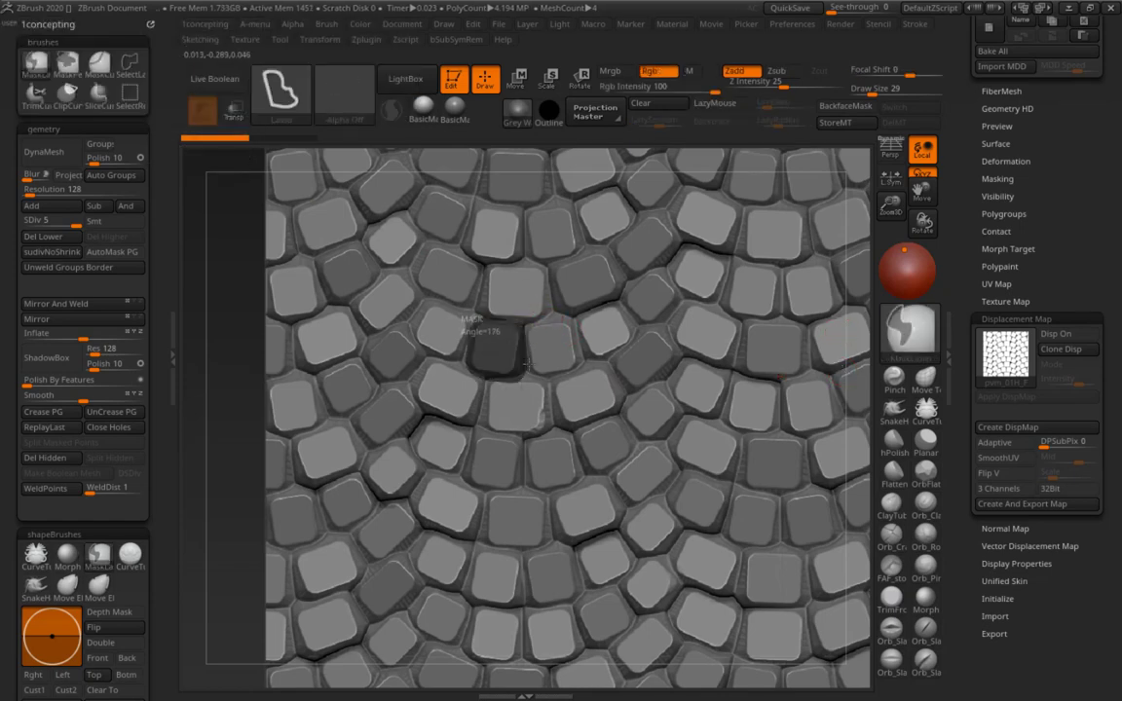
ctrl+click(251, 426)
ctrl+drag(250, 426, 244, 458)
alt+drag(464, 520, 612, 478)
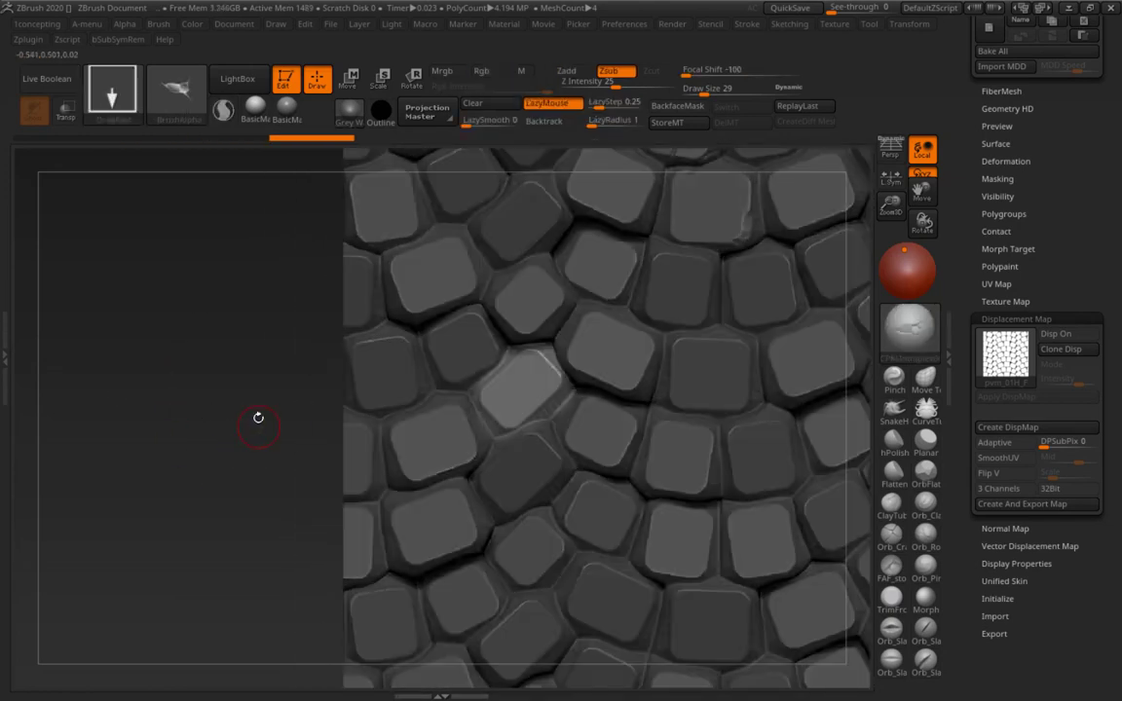
- Pick the crack stamp brush and stamp cracks into more cobblestones
key(b)
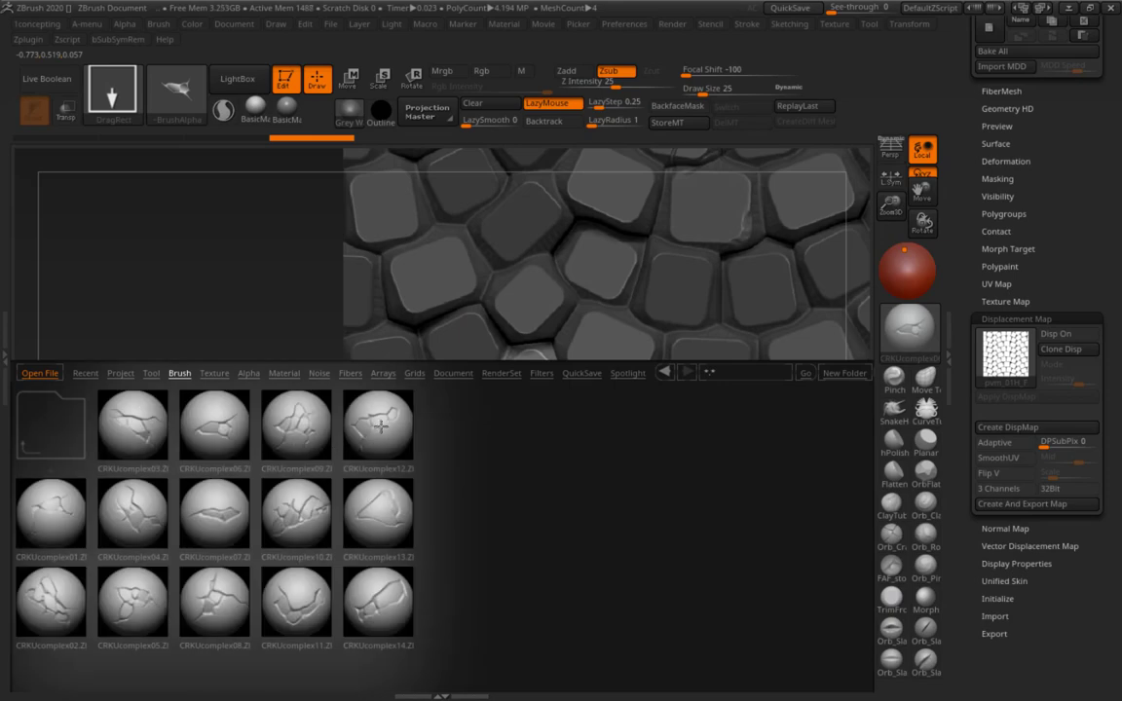
click(551, 413)
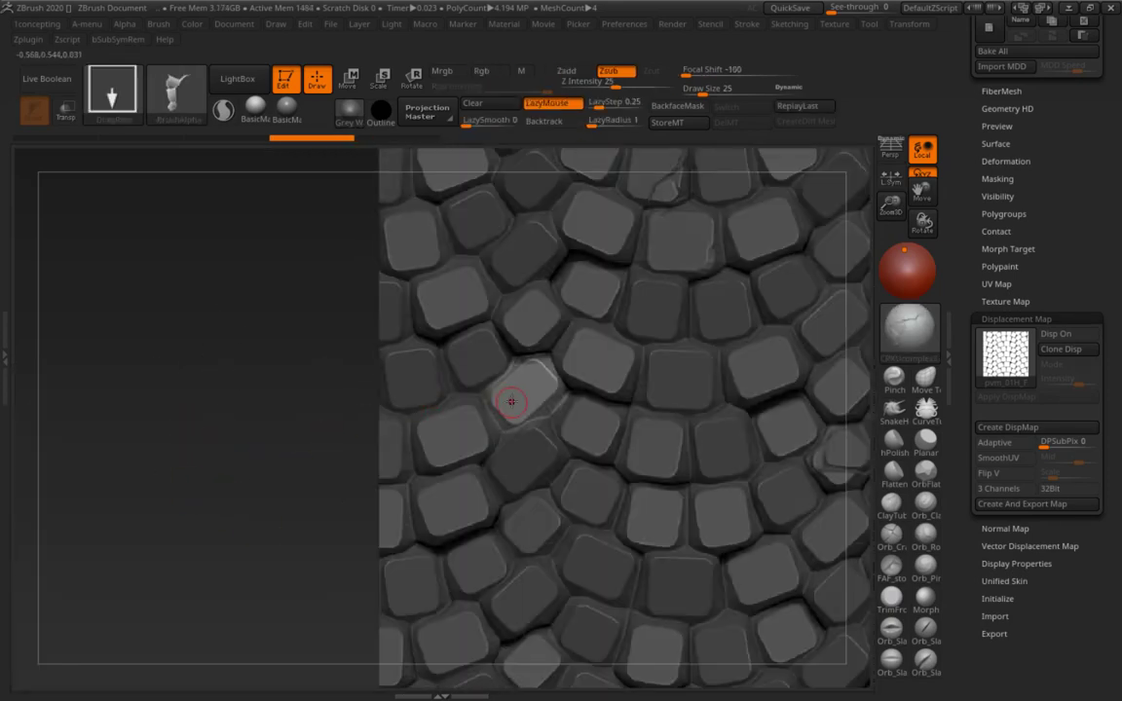
mouse_move(176, 364)
alt+mouse_down()
mouse_move(207, 472)
mouse_move(235, 518)
mouse_move(183, 486)
mouse_move(170, 405)
mouse_move(188, 501)
mouse_move(232, 476)
alt+mouse_up()
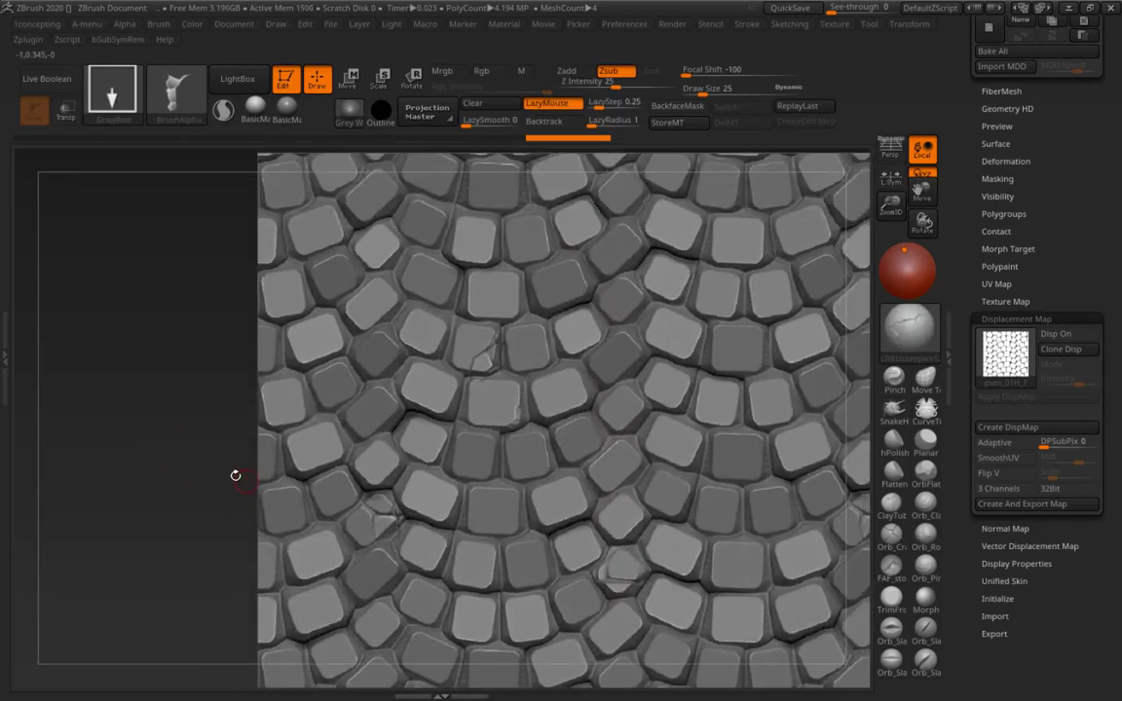
- Switch to the TrimDynamic brush with B-T-D and zoom in on the cobblestones
key(b)
key(t)
key(d)
mouse_move(376, 365)
alt+mouse_down()
mouse_move(364, 315)
mouse_move(475, 346)
alt+mouse_up()
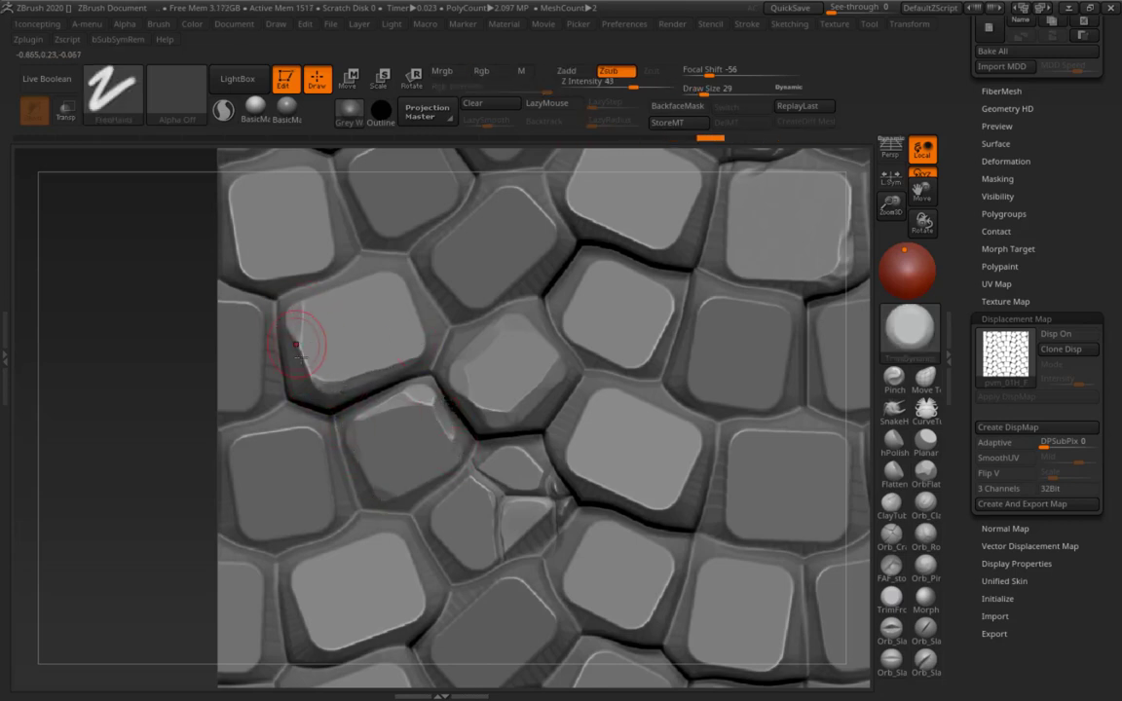
- Resize the TrimDynamic brush and trim cobblestone edges into flat, worn facets
alt+drag(124, 436, 440, 324)
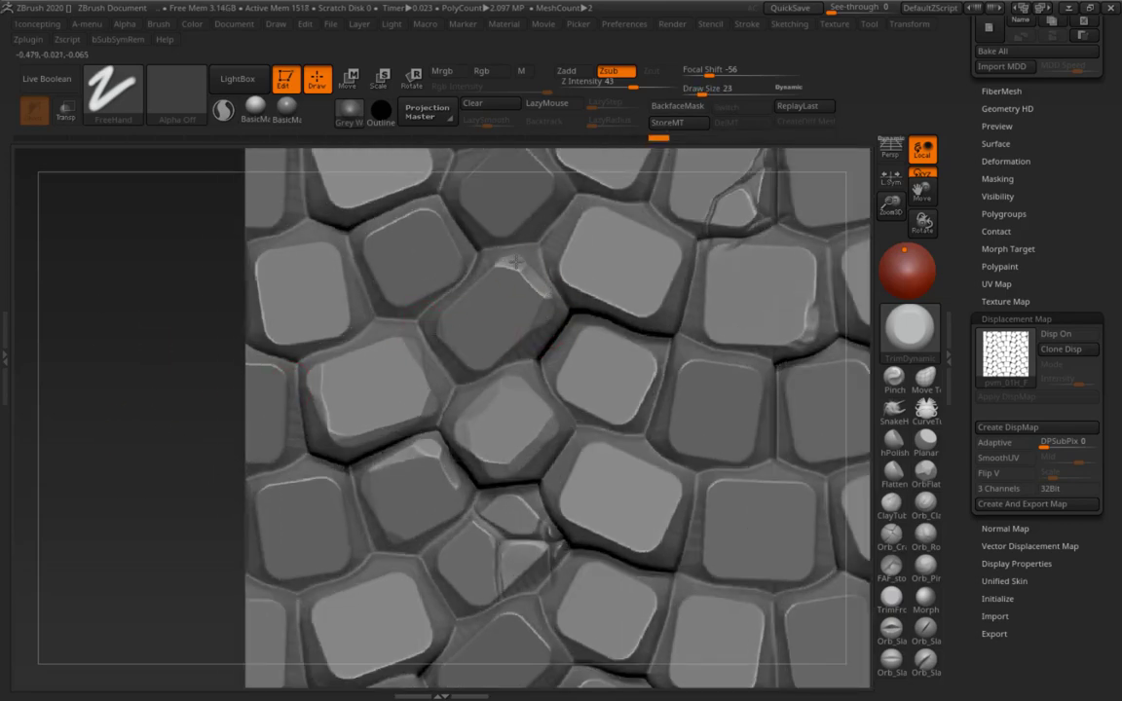
alt+drag(193, 283, 194, 234)
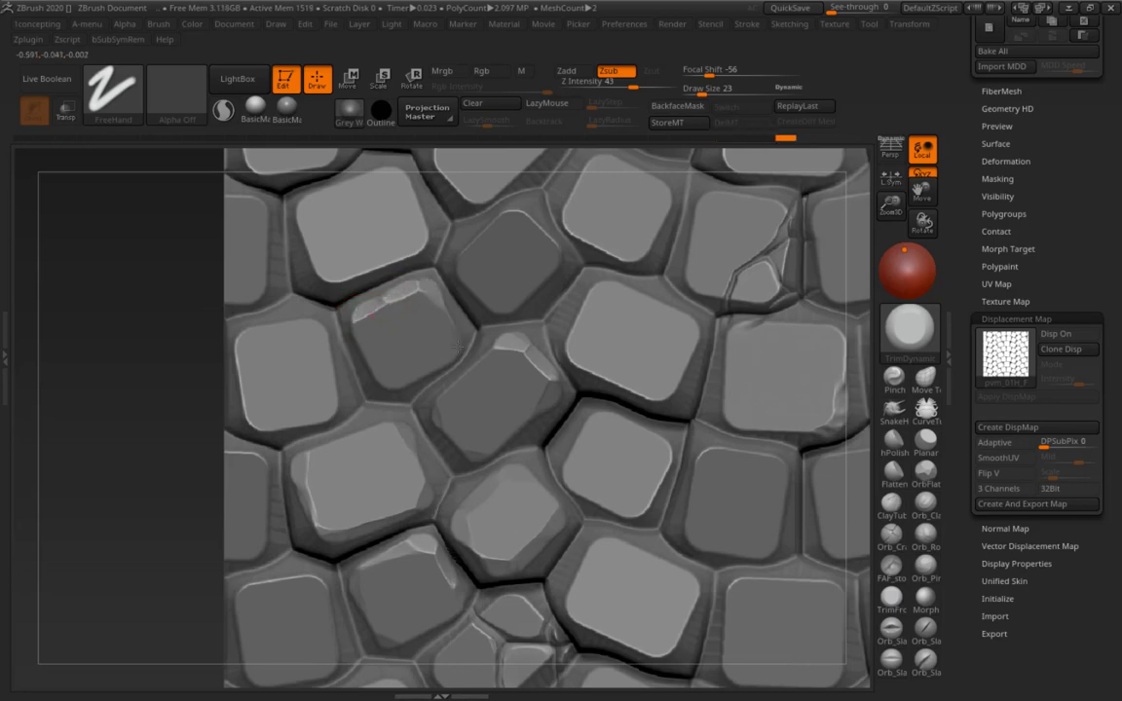
mouse_move(192, 330)
alt+mouse_down()
mouse_move(213, 368)
mouse_move(443, 333)
alt+mouse_up()
key(s)
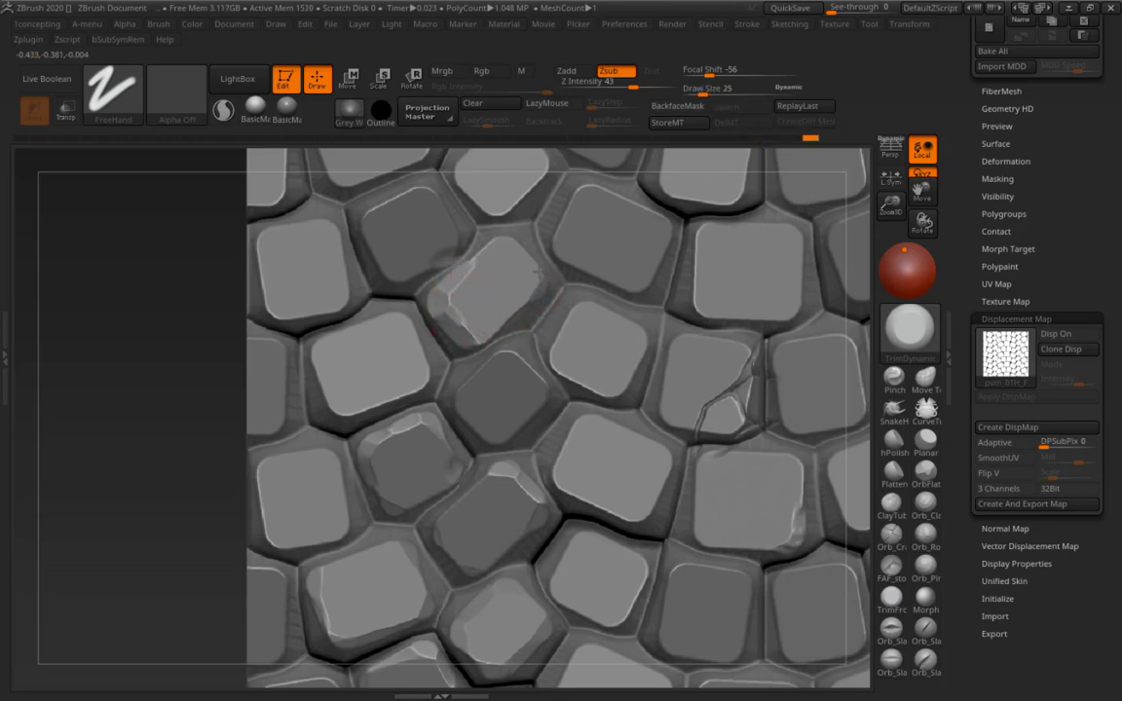
mouse_move(185, 292)
alt+mouse_down()
mouse_move(175, 333)
mouse_move(302, 409)
alt+mouse_up()
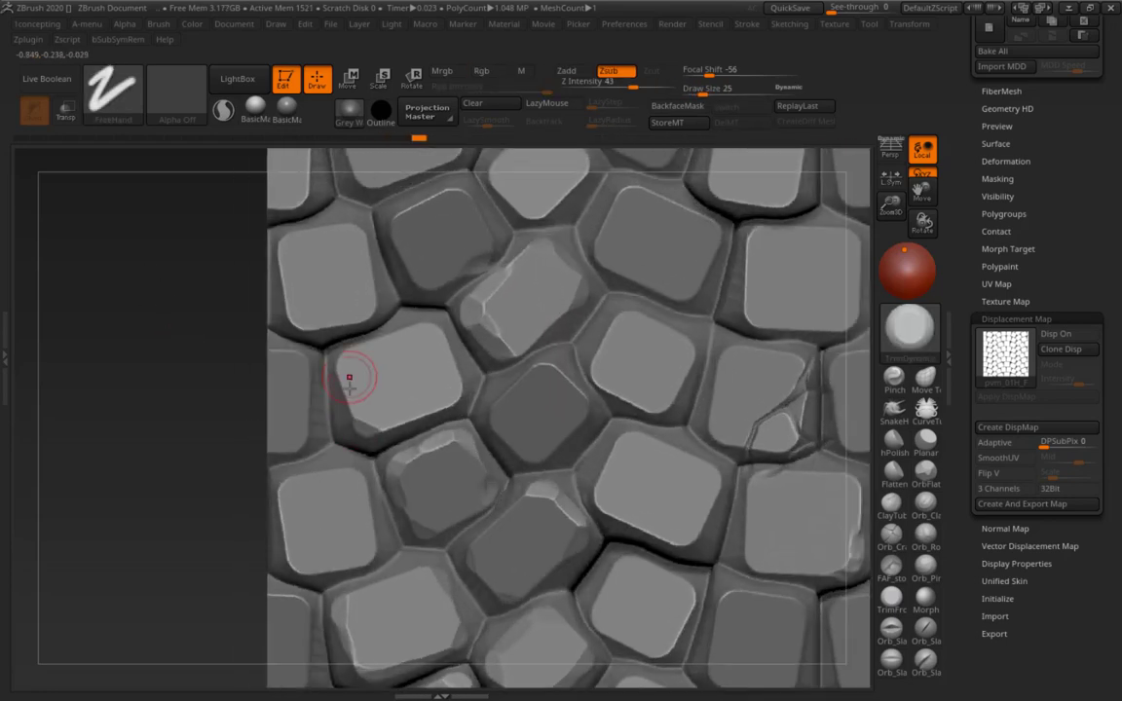
mouse_move(382, 366)
mouse_down()
mouse_move(384, 426)
mouse_move(211, 443)
mouse_move(180, 368)
mouse_move(249, 422)
mouse_up()
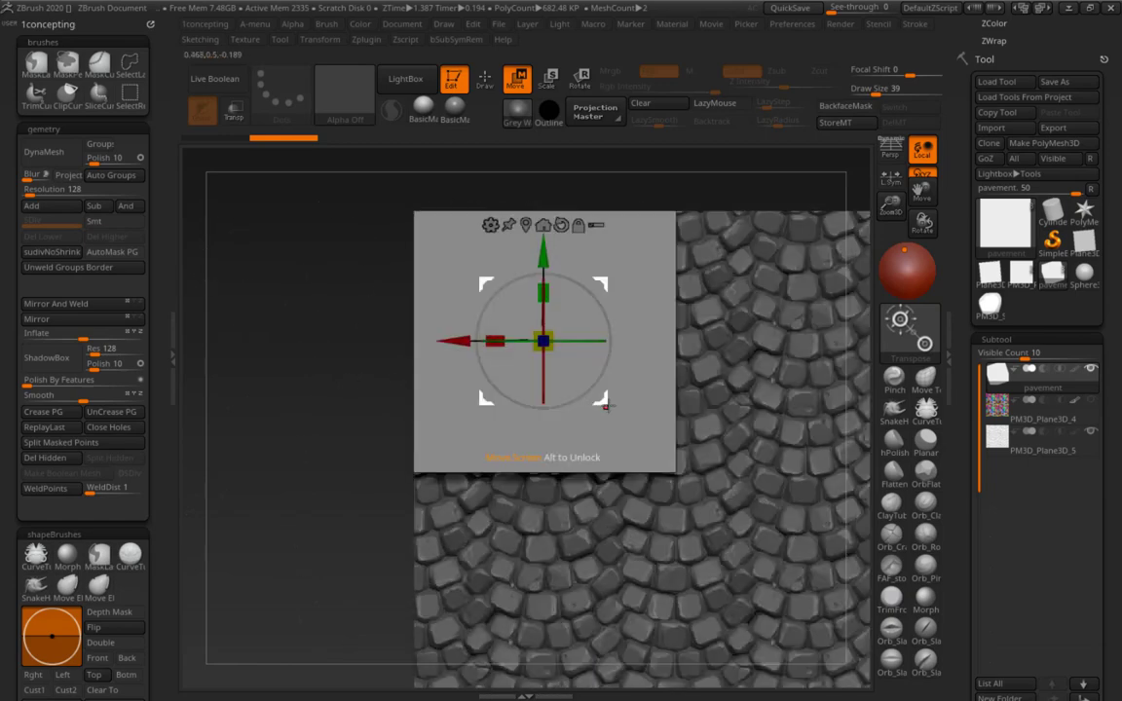
- Return to Draw mode and resize the document to 2048 by 2048
mouse_move(605, 406)
alt+mouse_down()
mouse_move(749, 523)
mouse_move(616, 481)
mouse_move(593, 481)
mouse_move(586, 499)
alt+mouse_up()
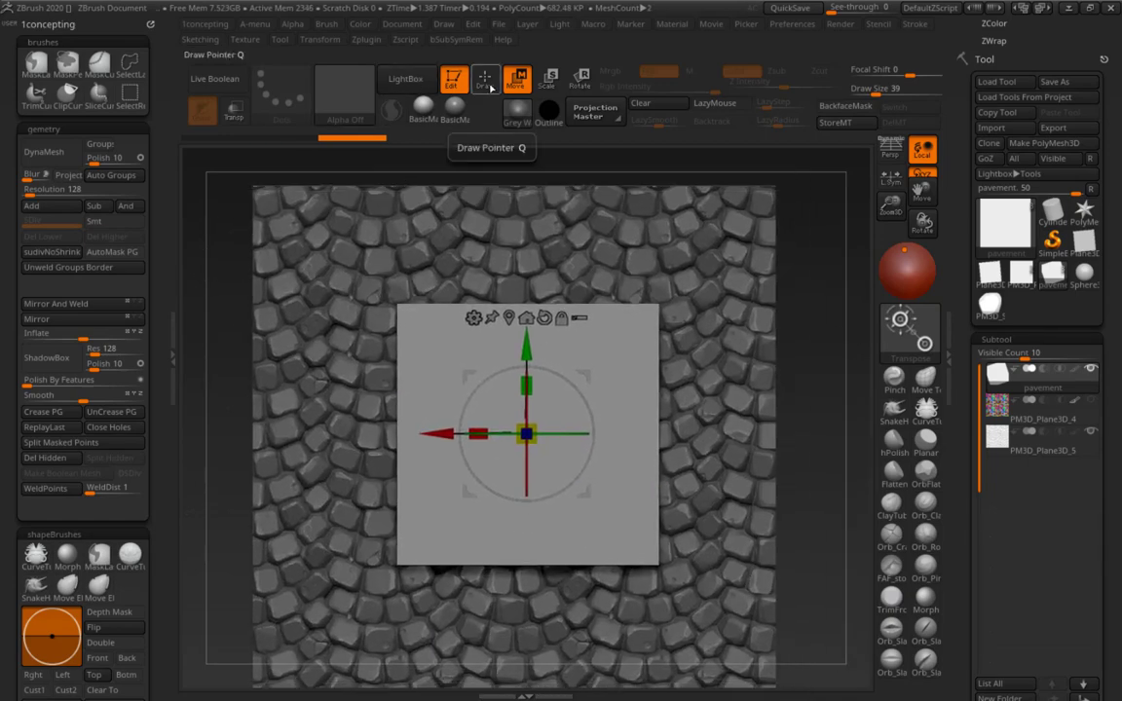
click(485, 81)
click(327, 23)
click(401, 23)
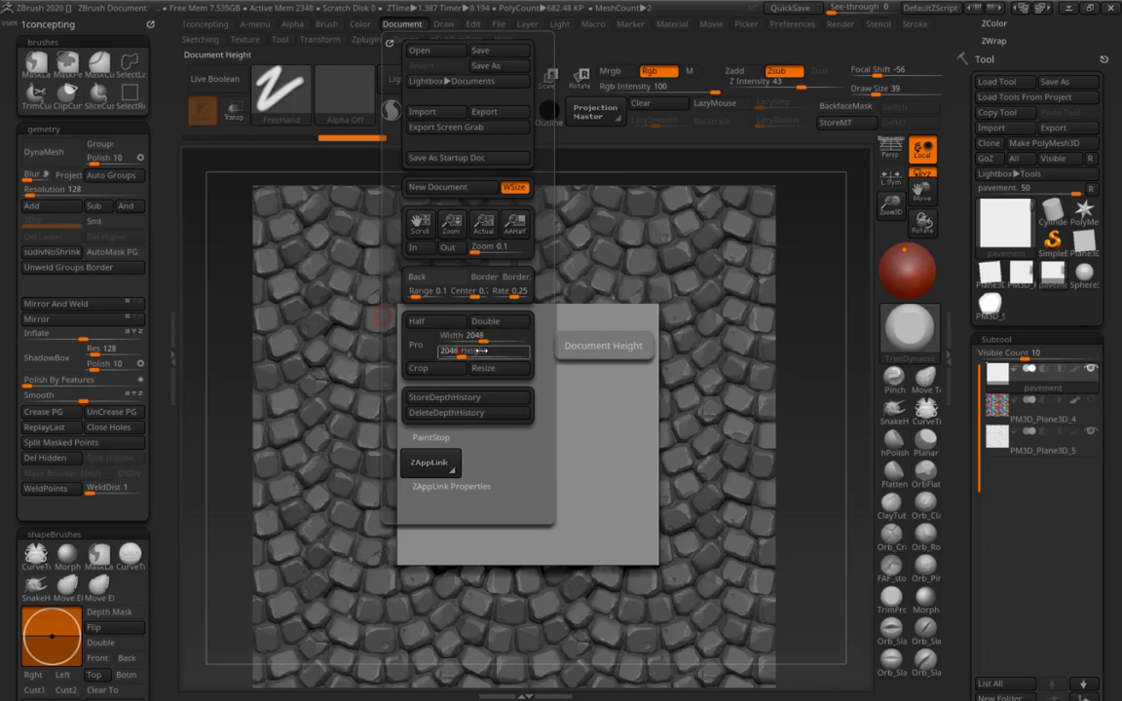
key(Return)
click(518, 408)
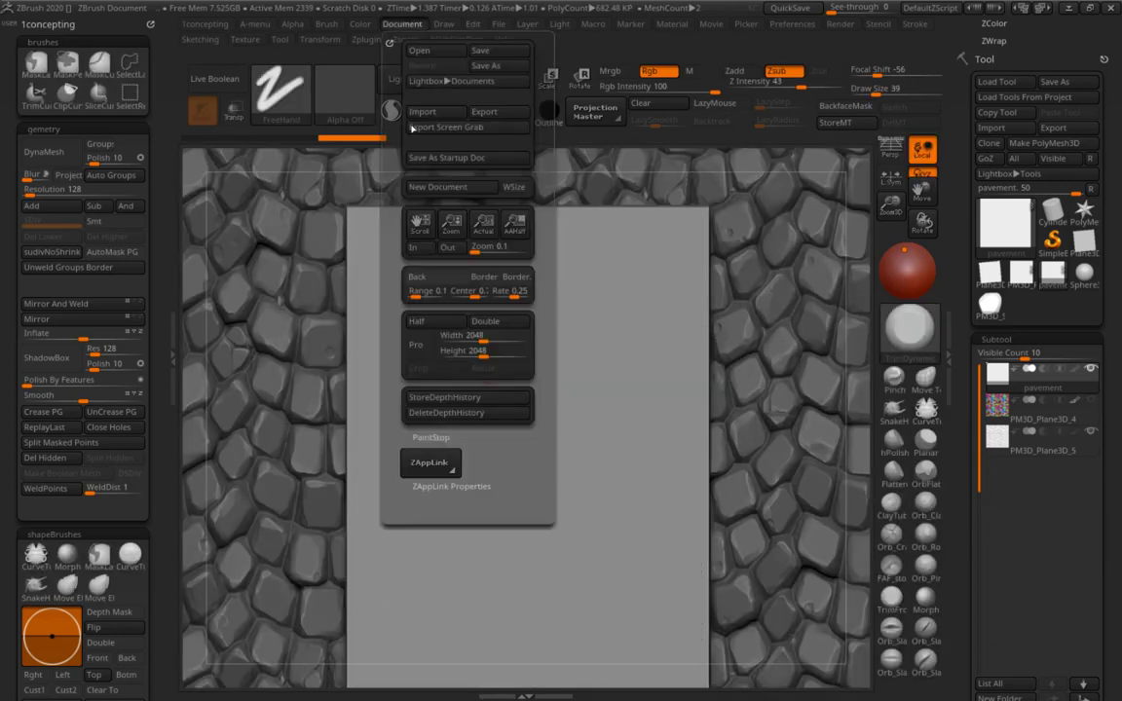
click(434, 187)
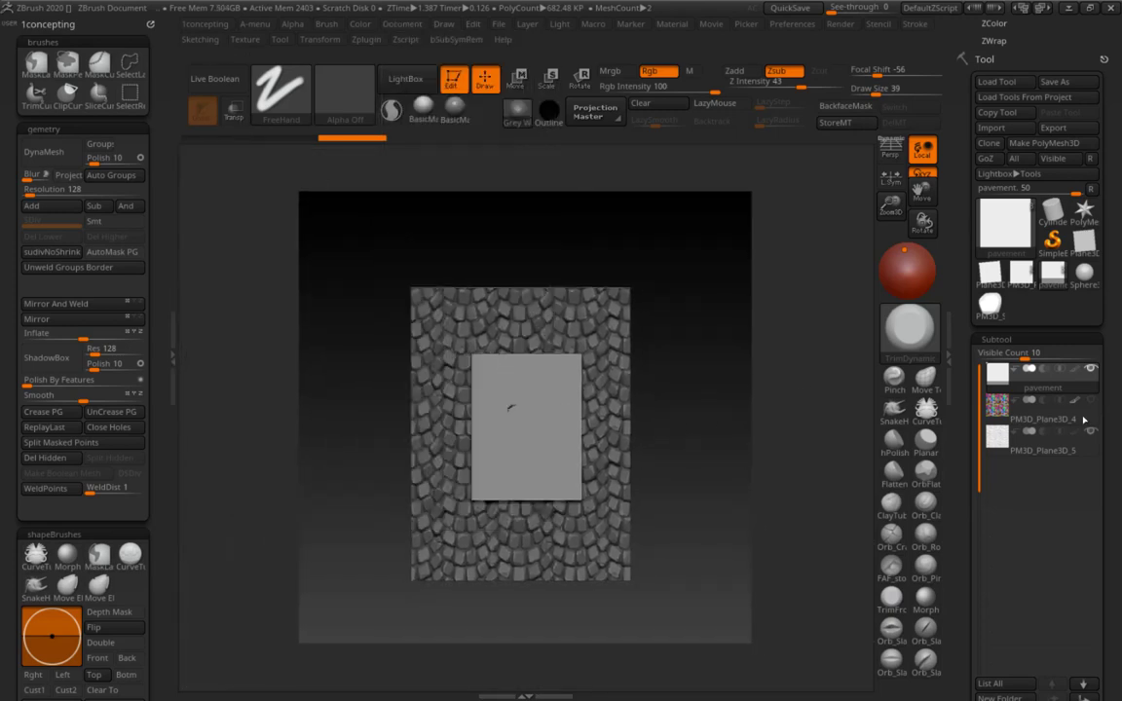
- Turn the plane to front view, zoom it to fill the document, and select PM3D_Plane3D_5
drag(702, 409, 676, 381)
mouse_move(719, 545)
mouse_down()
mouse_move(727, 400)
mouse_move(770, 419)
mouse_move(1087, 461)
mouse_up()
click(1042, 436)
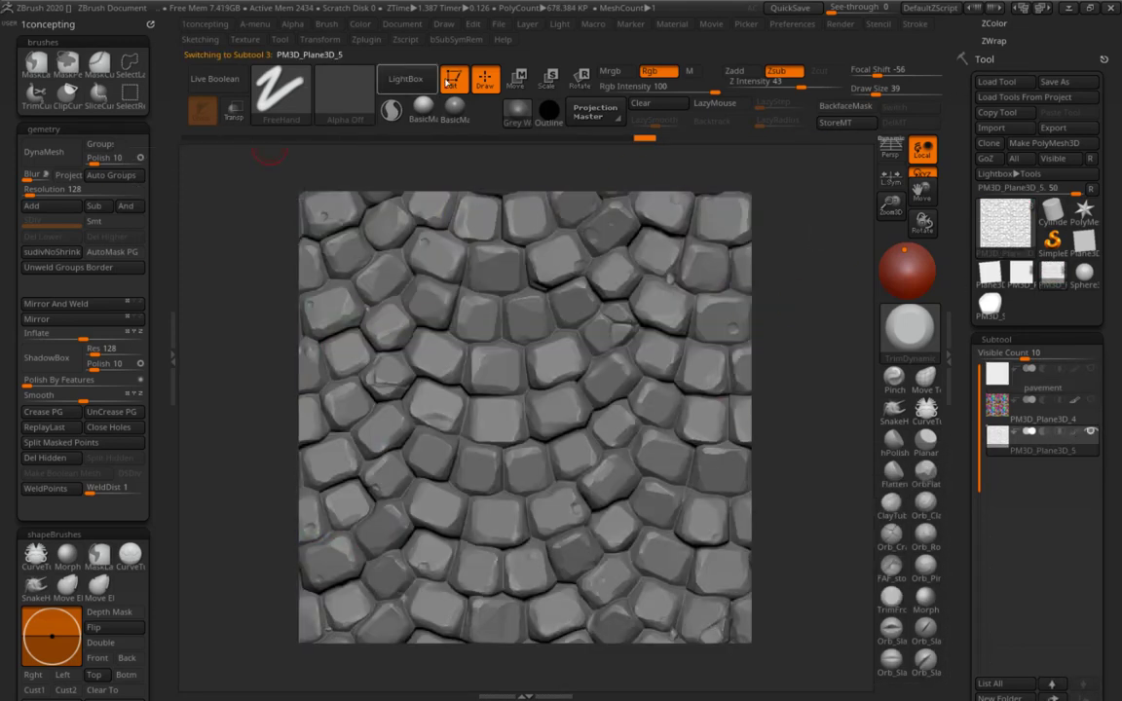
- Preview the pavement under bgs_gold_leaf, cb_silver_pearl, dm_red, bright copper and blue-white materials
click(403, 78)
click(452, 373)
double_click(463, 514)
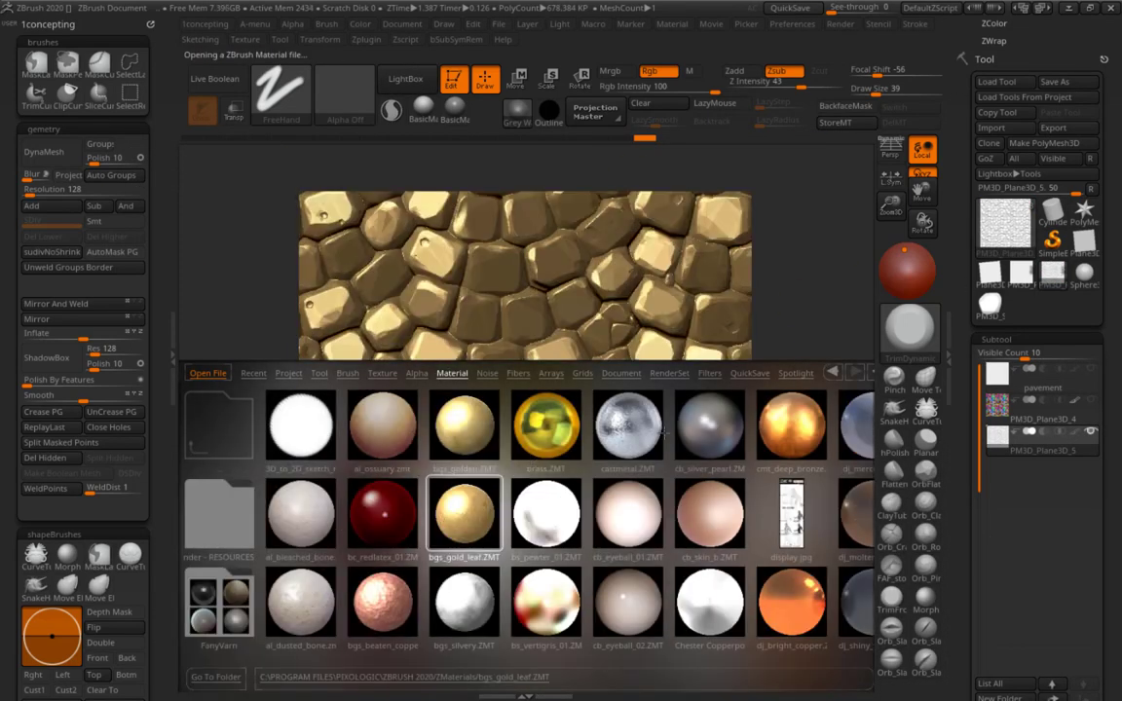
double_click(709, 428)
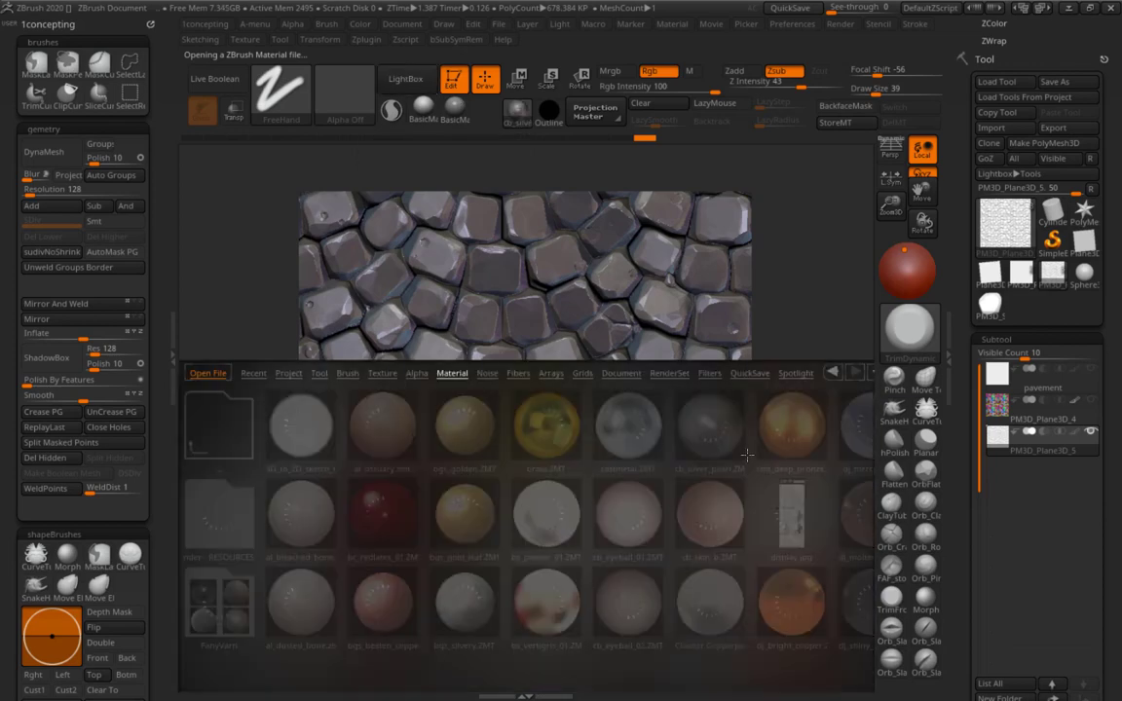
double_click(521, 421)
click(409, 78)
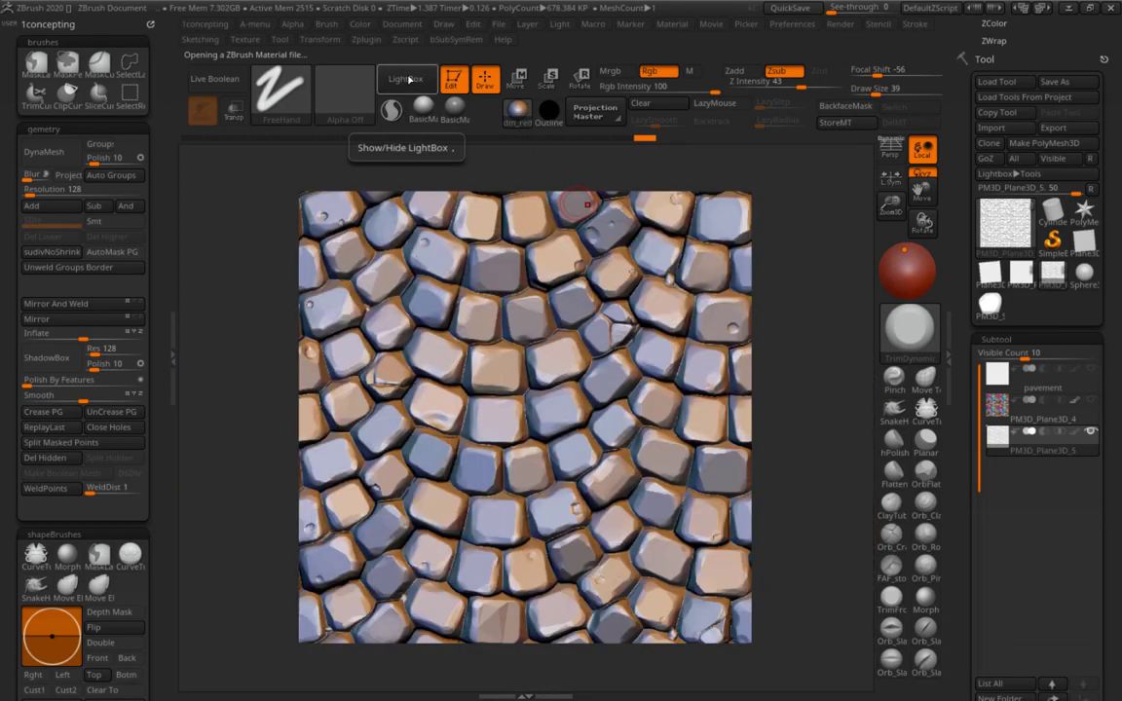
click(408, 78)
double_click(787, 602)
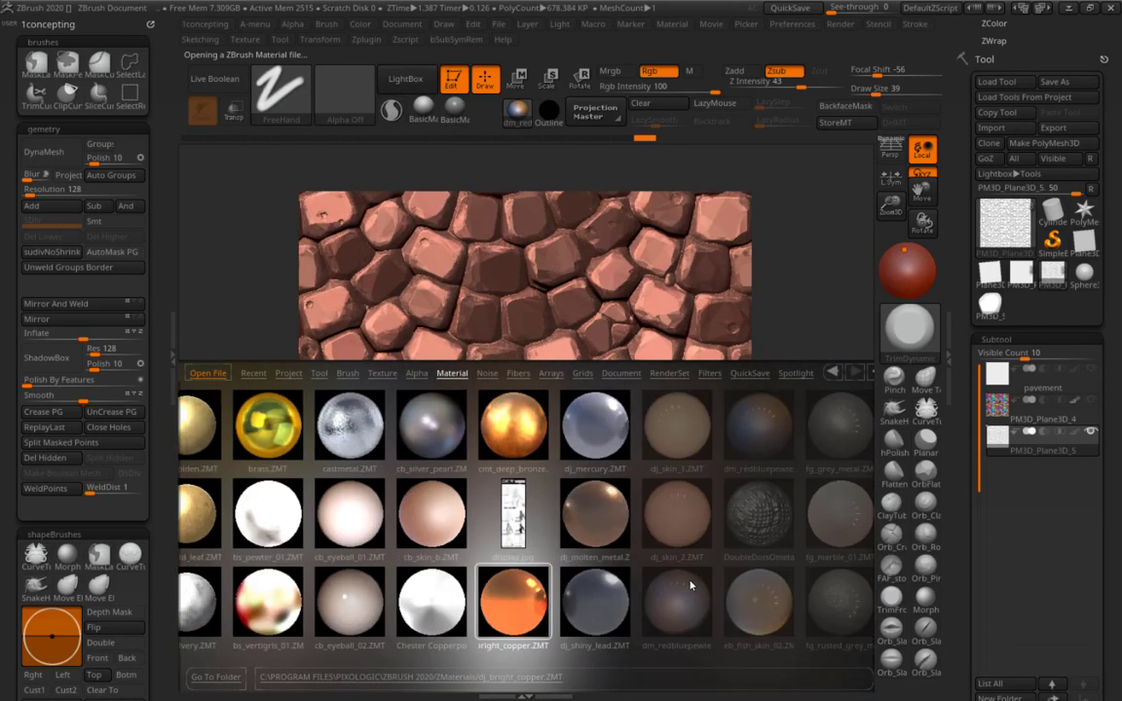
double_click(689, 584)
click(408, 77)
key(comma)
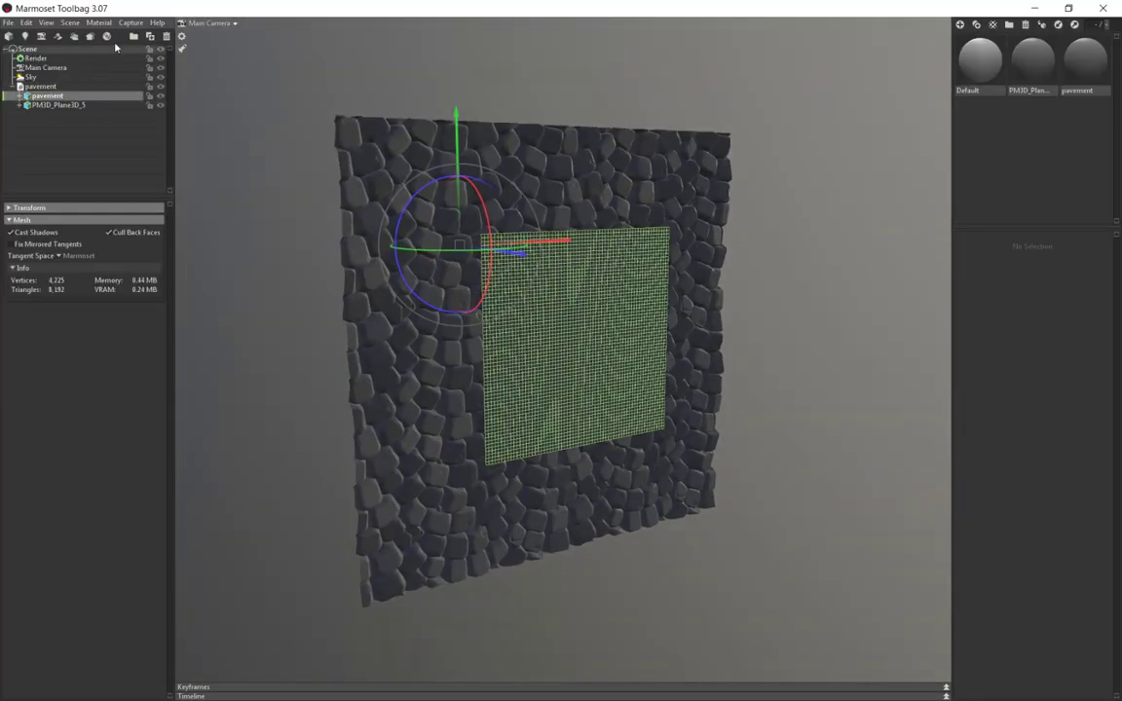
- Add a baker with PM3D_Plane3D_5 as the high poly and pavement as the low poly
click(106, 36)
drag(56, 104, 71, 146)
click(36, 95)
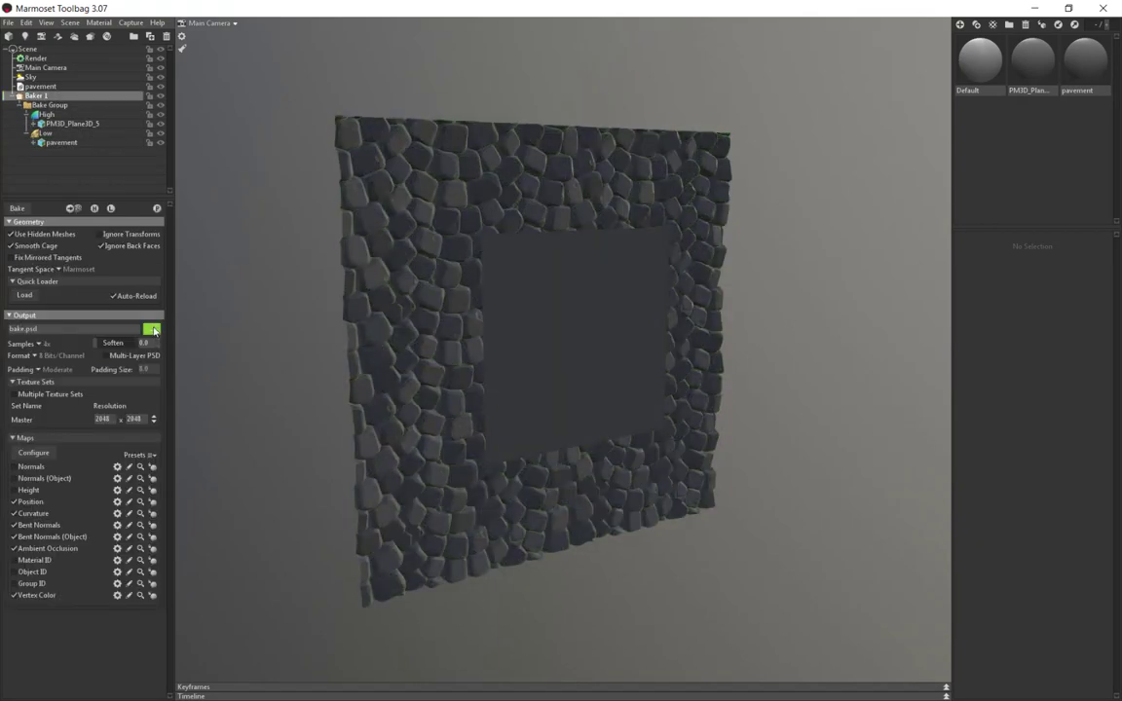
- Set the bake output file location and edge padding to None
click(152, 330)
text(pvementBake)
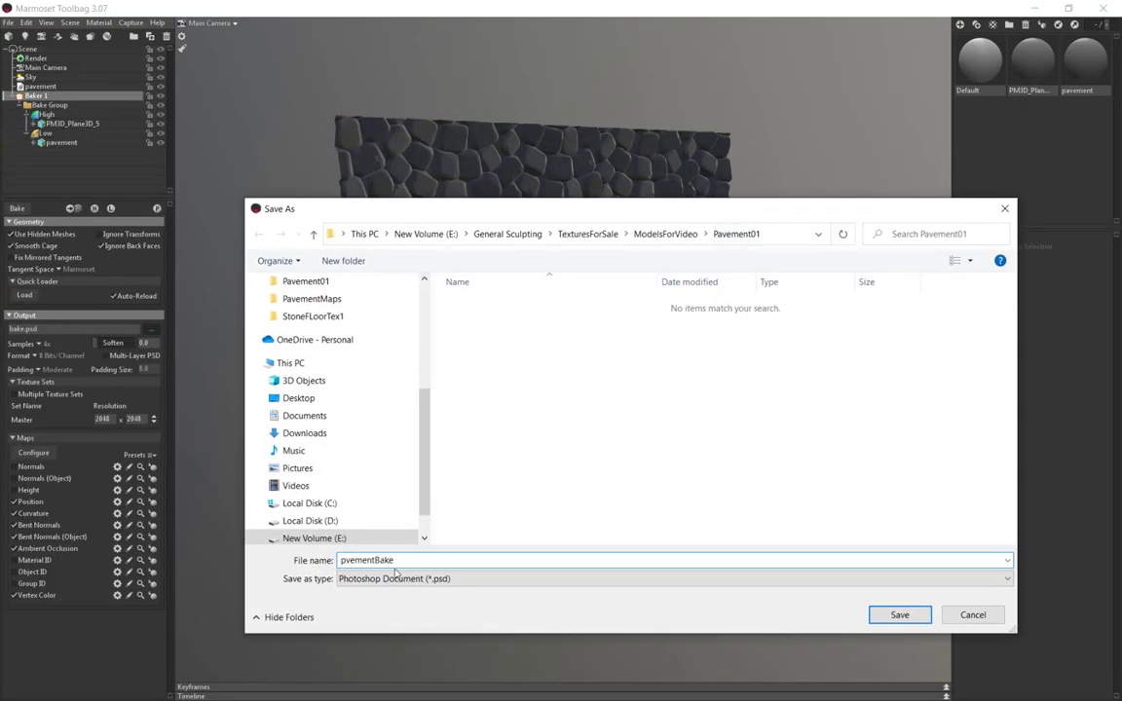
key(Return)
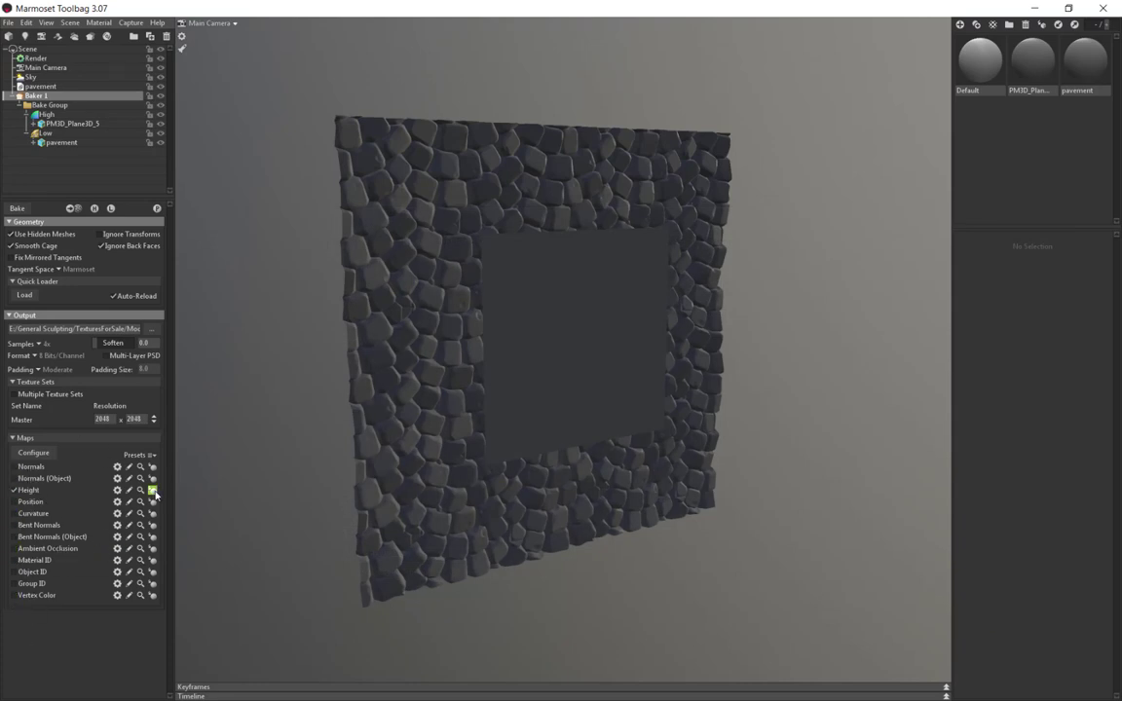
click(151, 328)
click(972, 614)
click(56, 369)
click(60, 370)
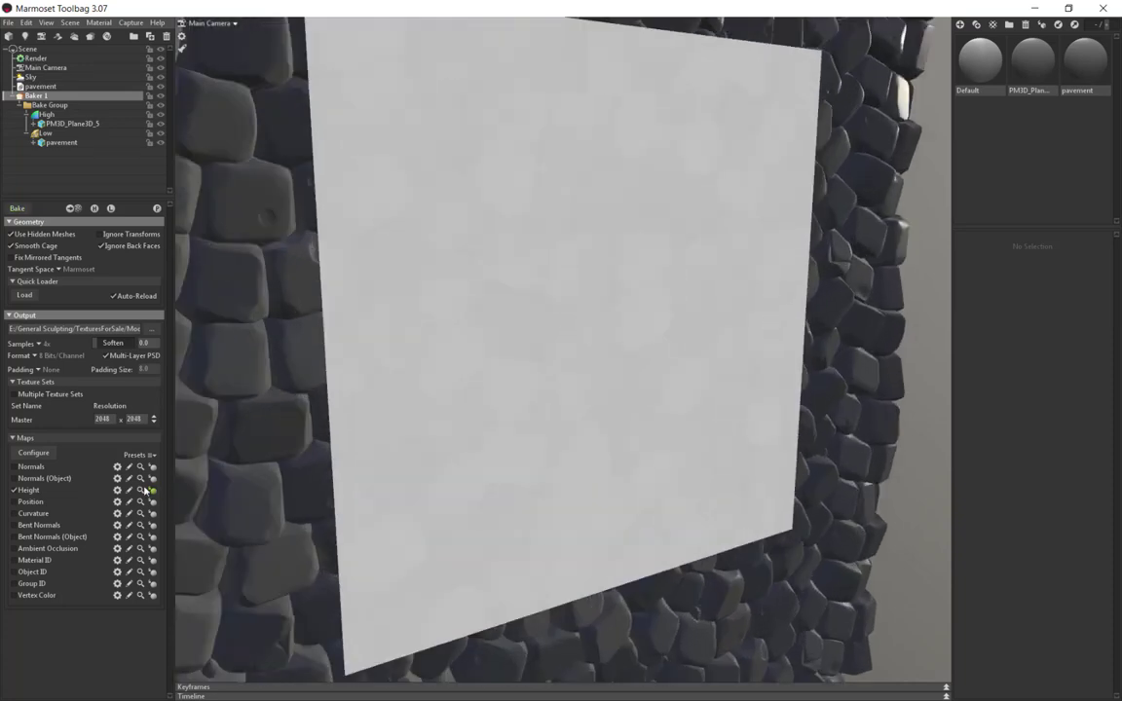
- Lower the height map's inner distance in Height Settings and rebake for stronger stone-to-gap contrast
click(369, 312)
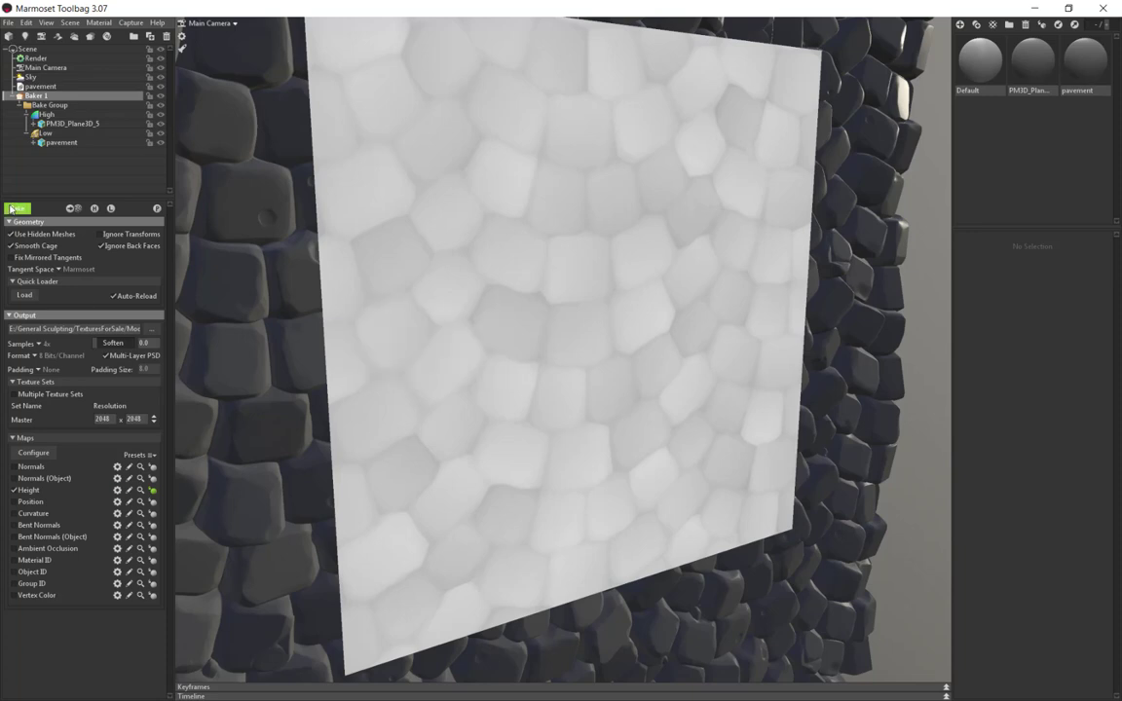
click(117, 490)
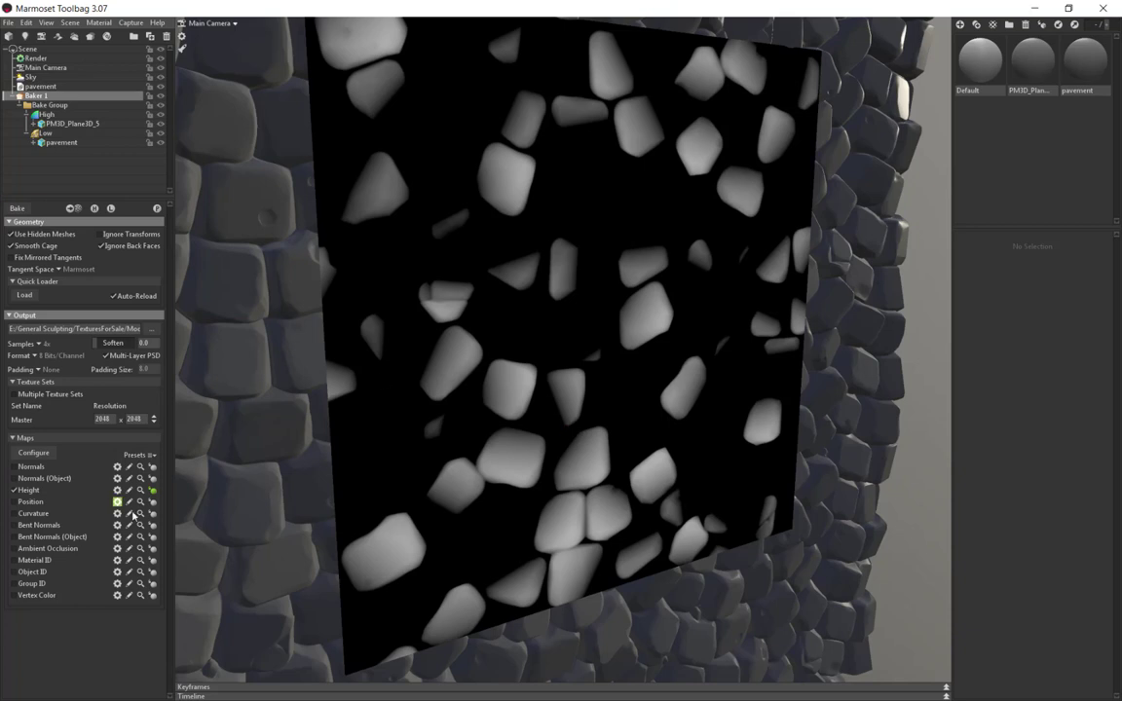
click(117, 490)
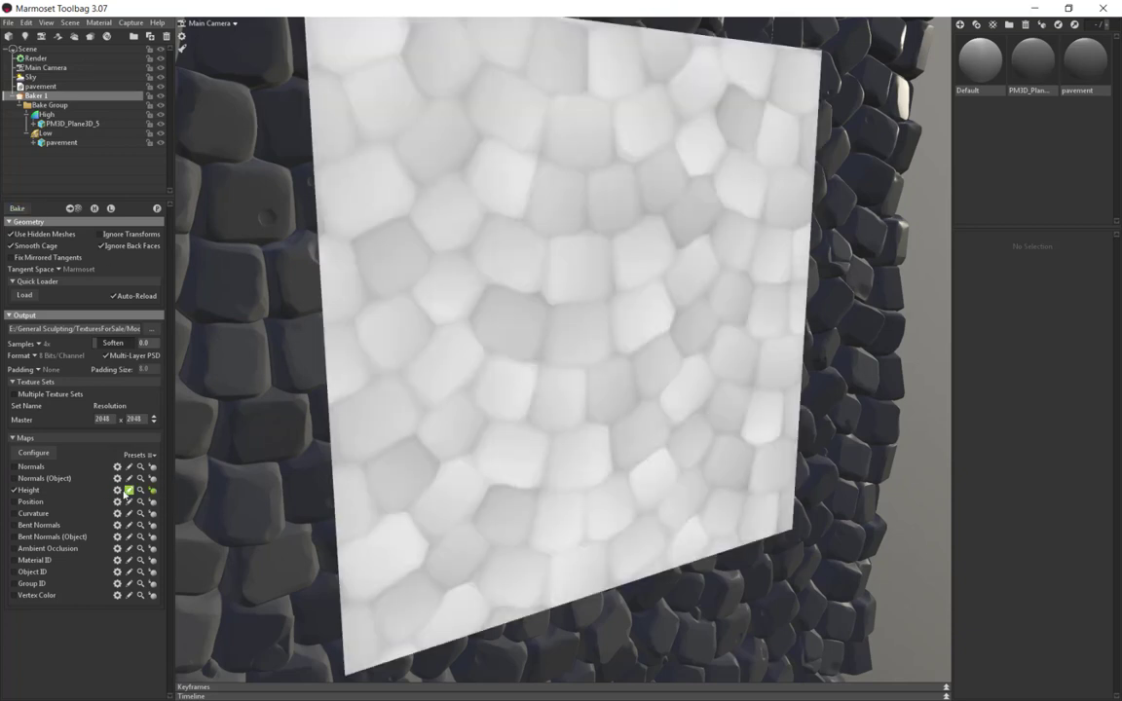
click(117, 490)
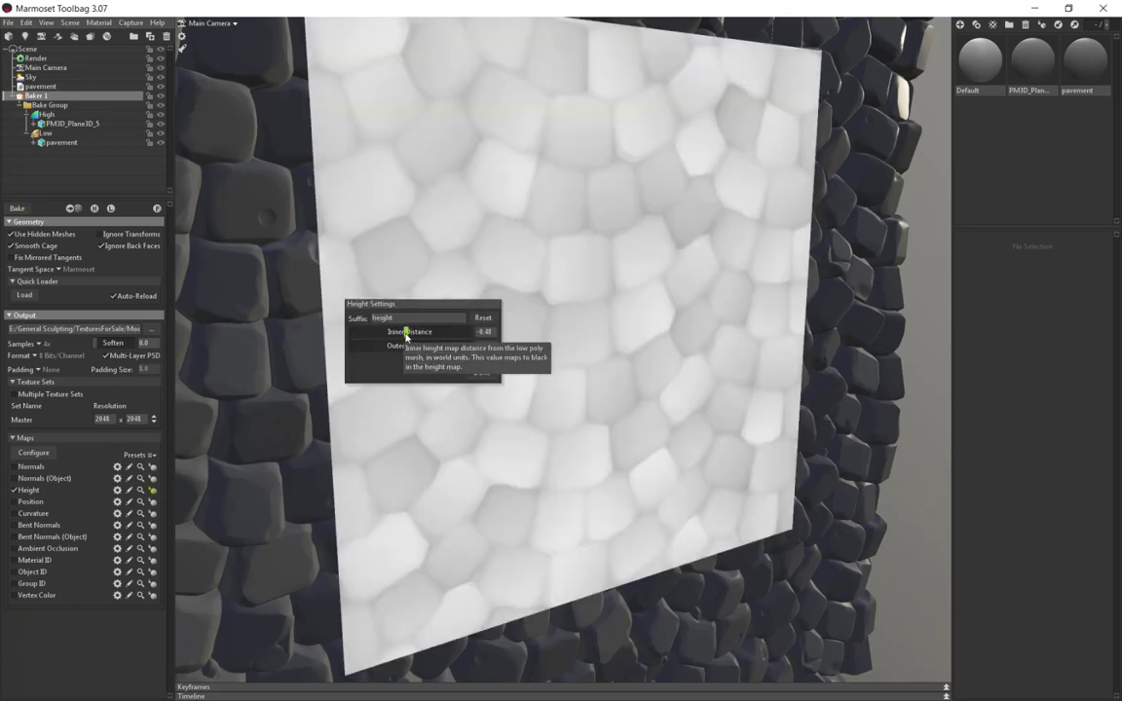
drag(424, 332, 408, 332)
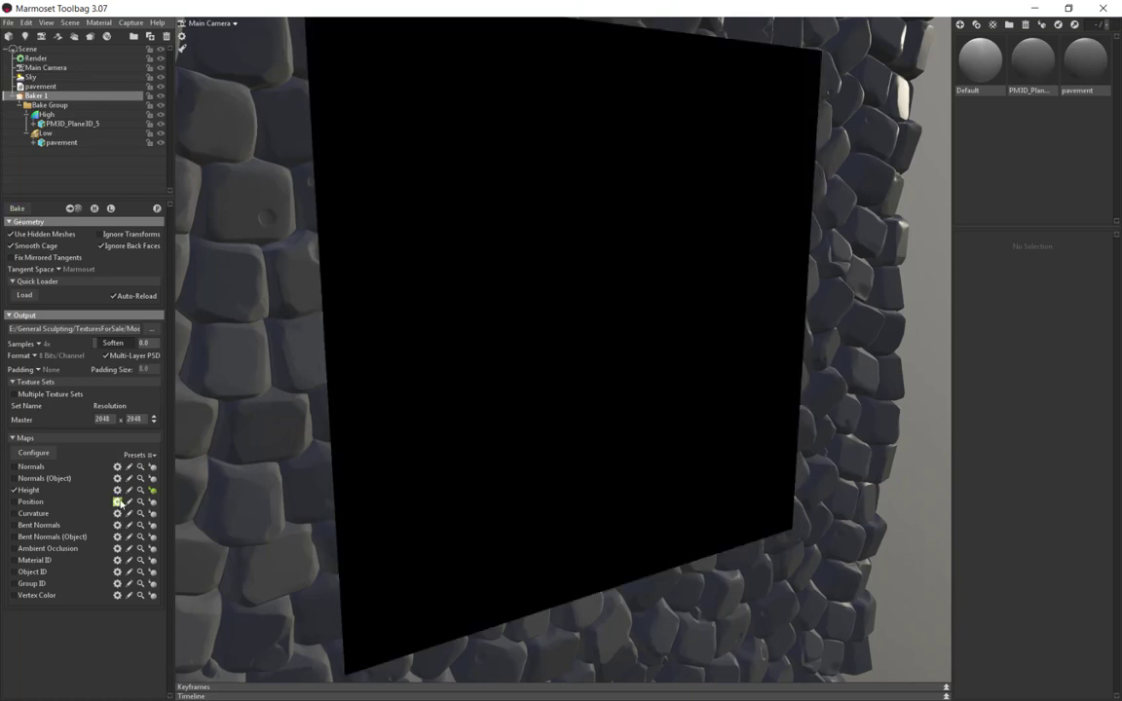
click(117, 490)
click(117, 490)
click(478, 370)
click(117, 490)
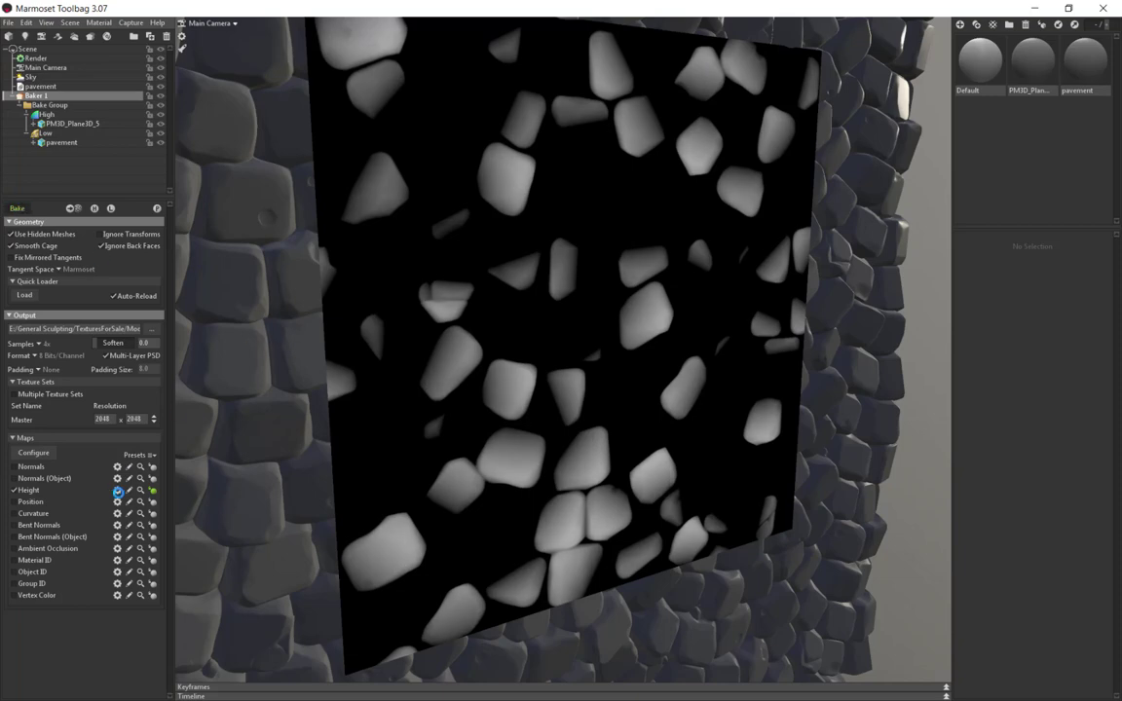
click(117, 490)
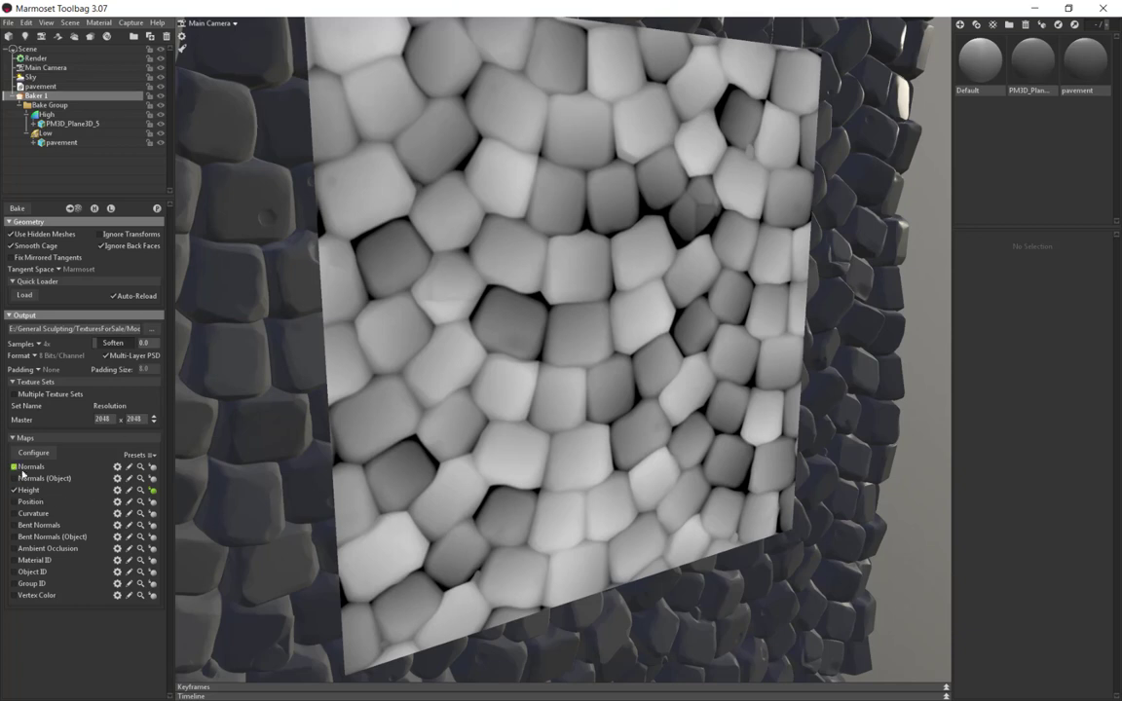
- Add normal and curvature maps to the bake, then preview the AO, curvature and normal results
click(13, 467)
click(13, 513)
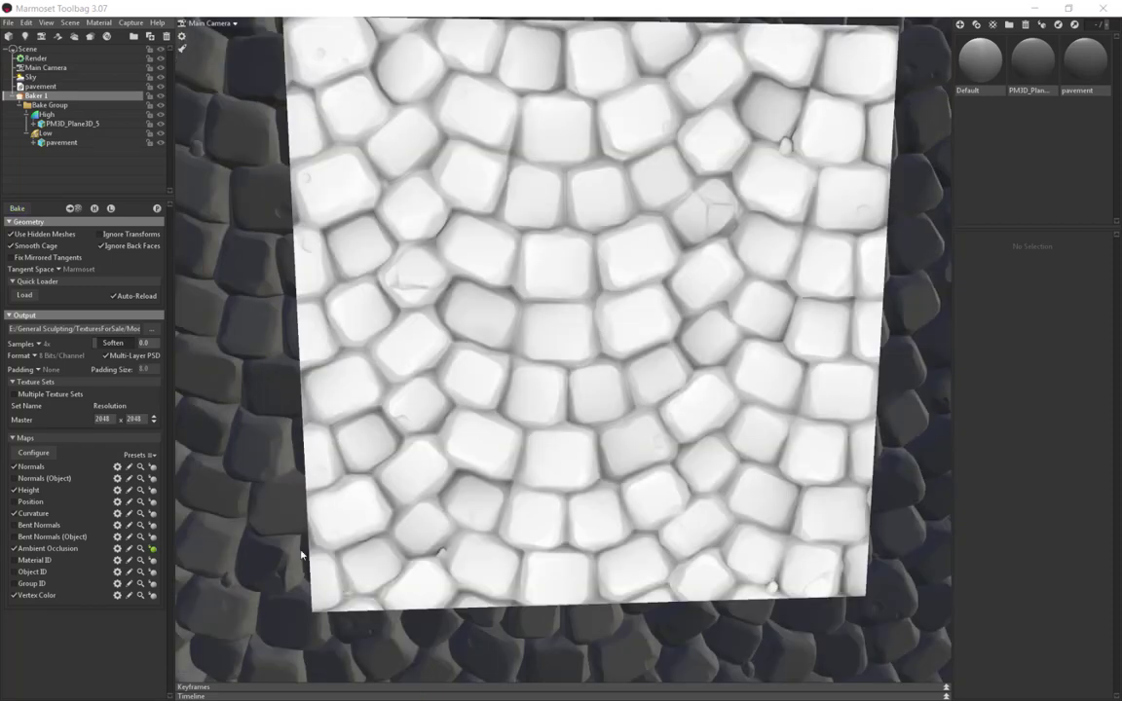
click(152, 537)
click(152, 501)
click(152, 490)
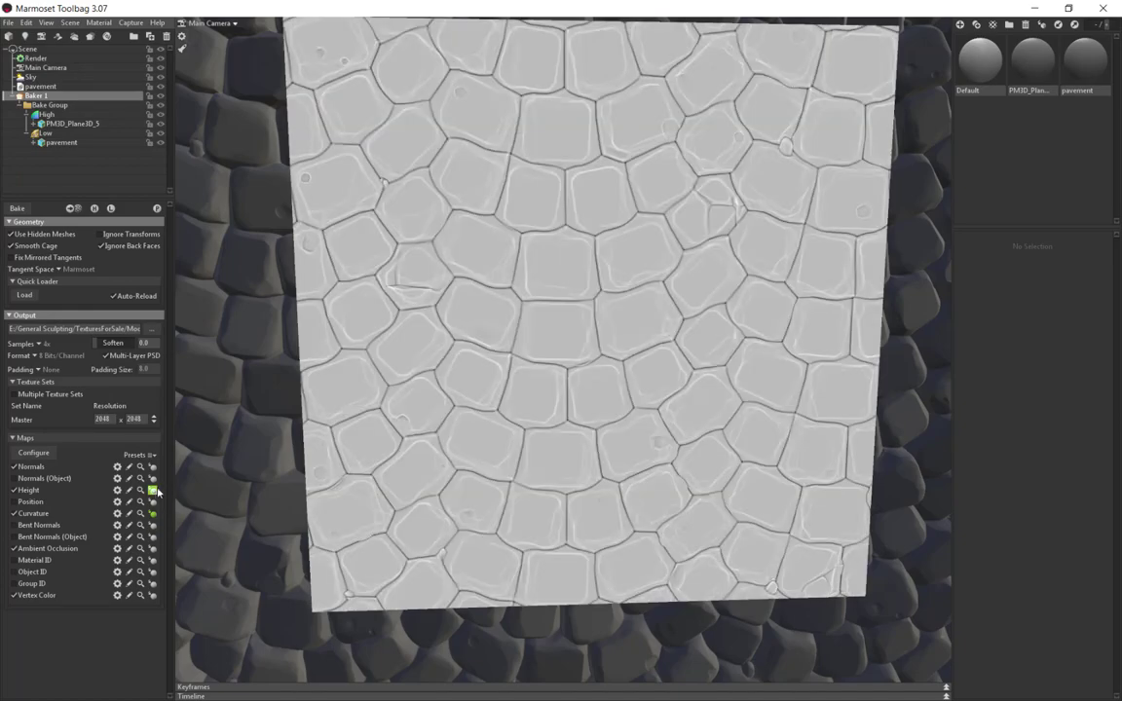
click(152, 467)
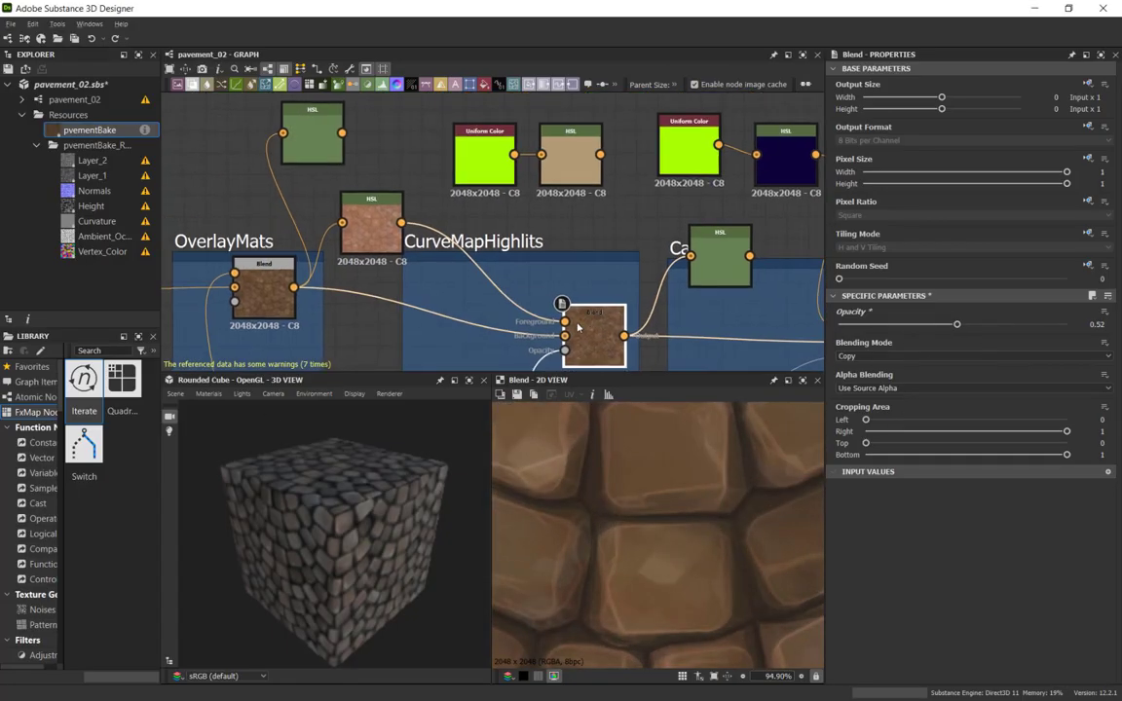
- Review the Highlits nodes and raise the HSL node's lightness to 0.63
middle_drag(396, 332, 441, 285)
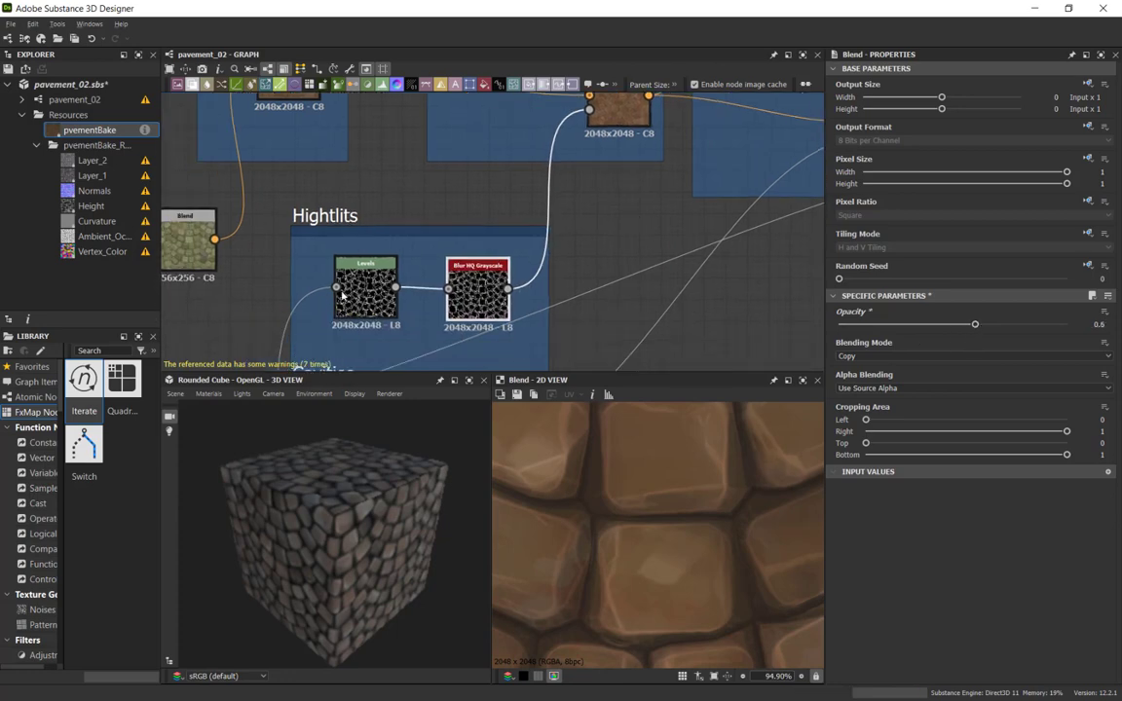
click(365, 292)
scroll(694, 471, down, 3)
middle_drag(662, 235, 636, 278)
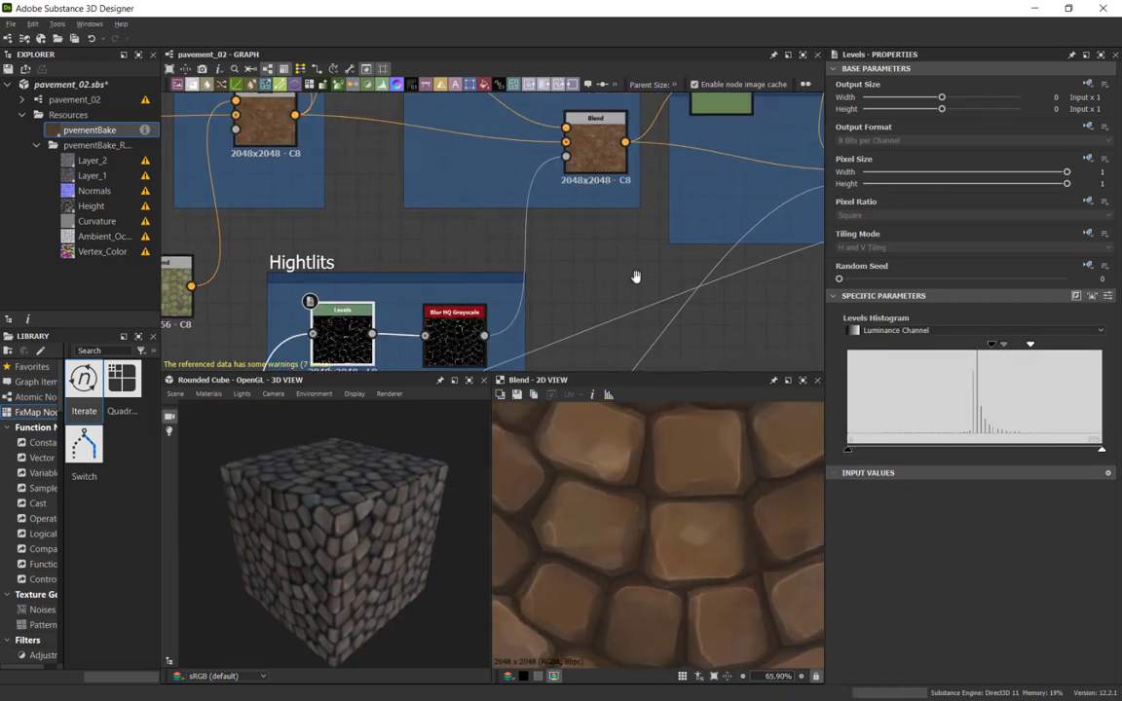
click(591, 204)
scroll(660, 526, down, 4)
click(680, 678)
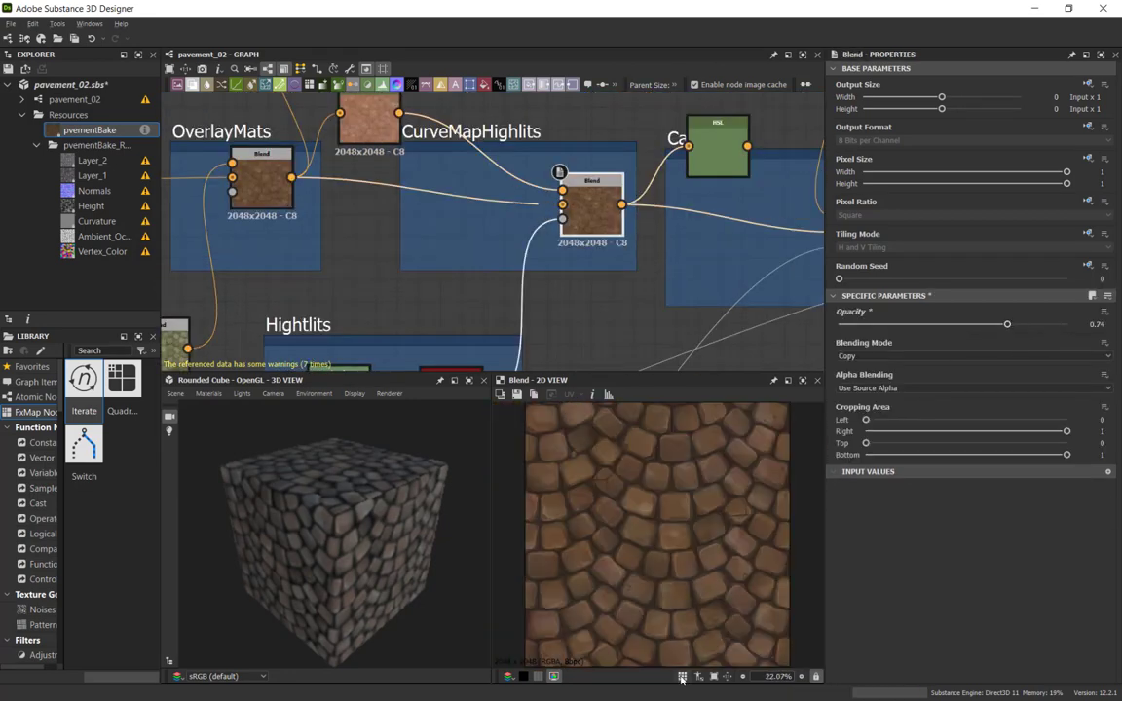
scroll(696, 576, up, 4)
scroll(610, 541, up, 4)
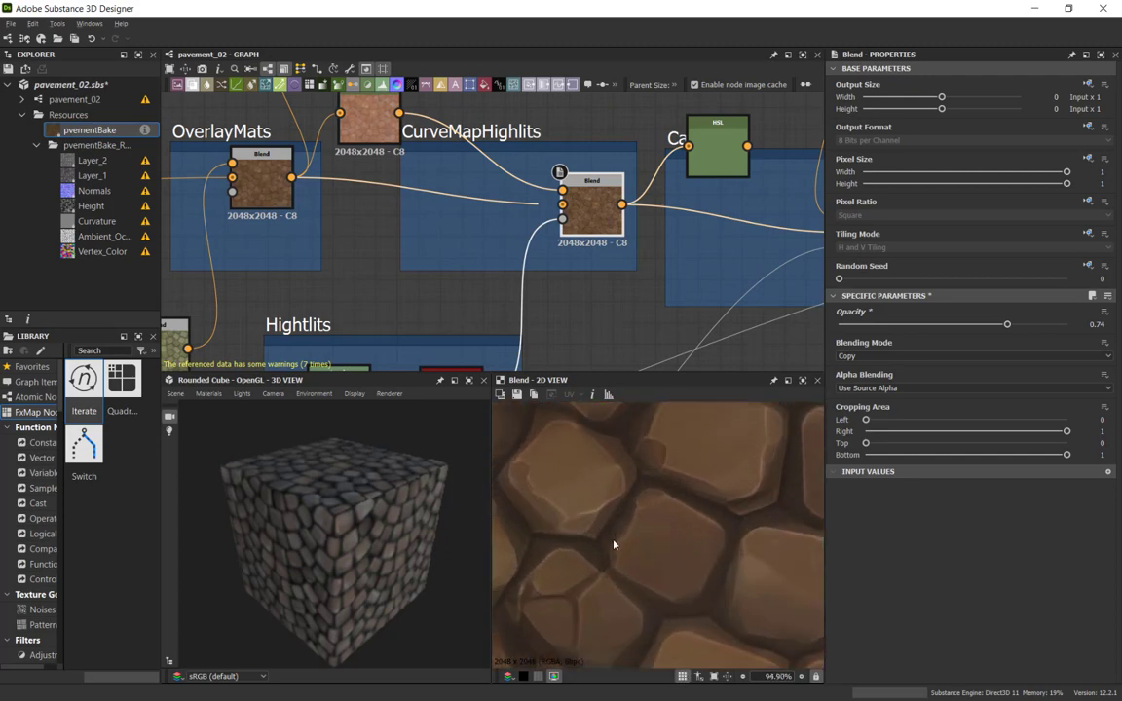
middle_drag(435, 98, 456, 267)
scroll(456, 267, up, 2)
click(353, 210)
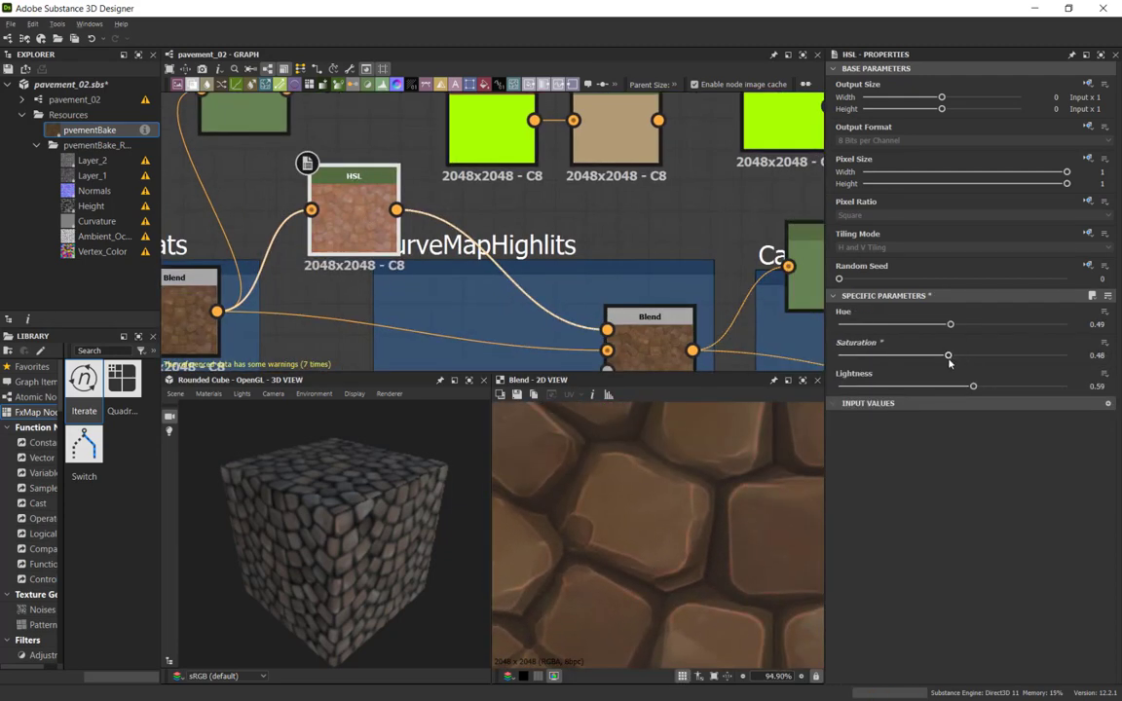
drag(973, 385, 982, 386)
- Lower the CurveMapHighlits blend opacity to 0.57
scroll(704, 452, down, 4)
scroll(694, 569, down, 2)
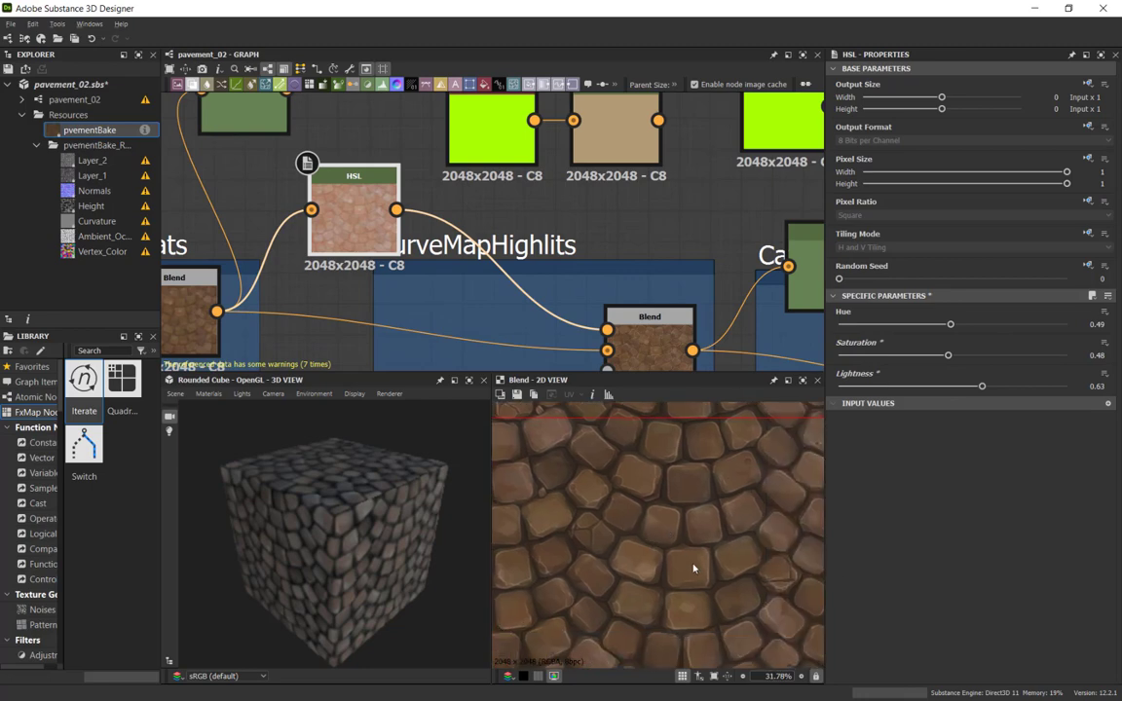
scroll(694, 569, up, 5)
middle_drag(653, 332, 584, 268)
click(581, 278)
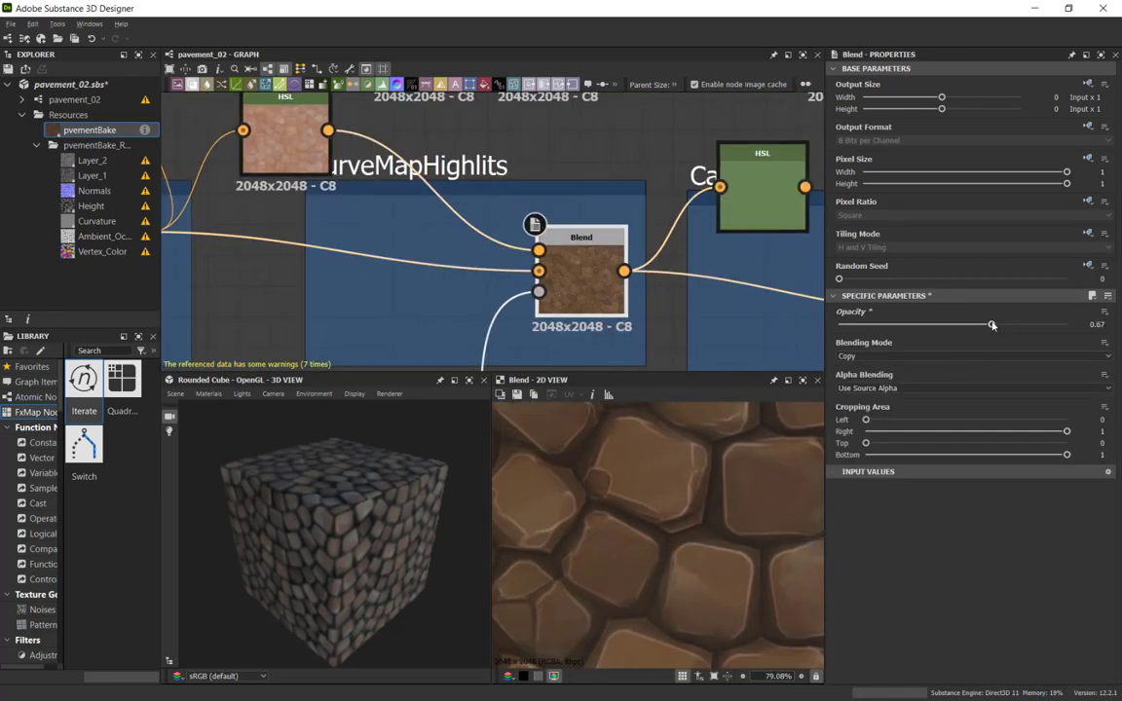
drag(977, 328, 969, 327)
- Raise the Colorize AO blend opacity from 0.24 to 0.39
scroll(703, 491, down, 5)
scroll(622, 492, up, 3)
scroll(660, 400, up, 2)
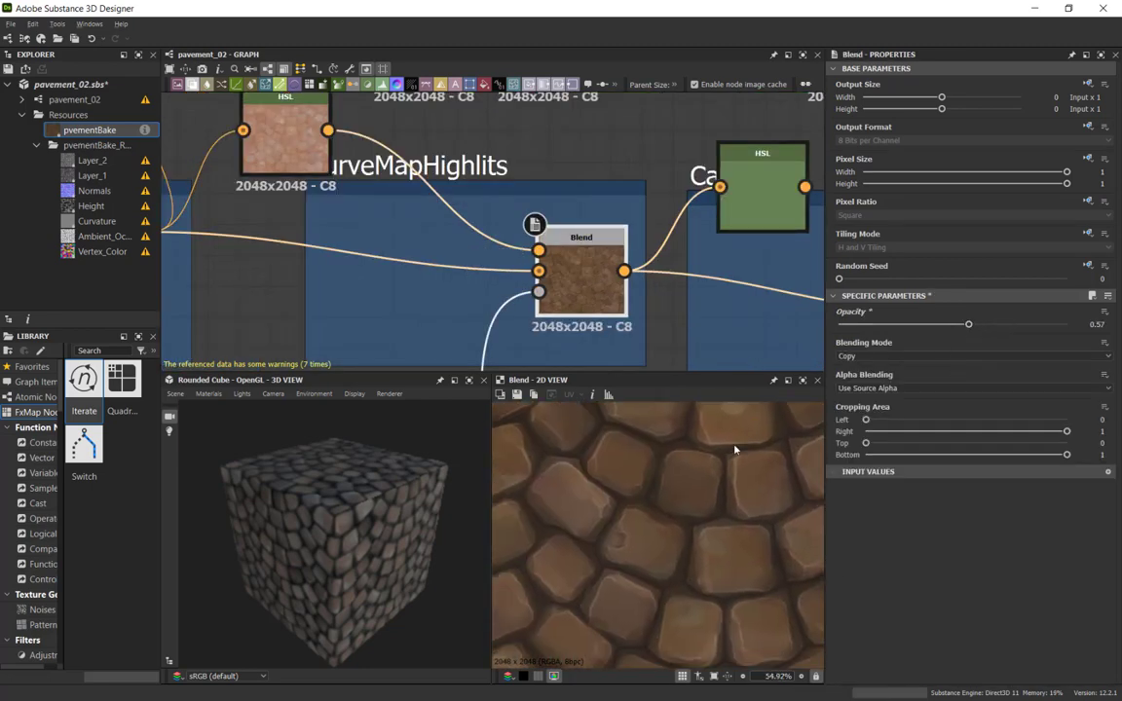
scroll(673, 525, down, 5)
scroll(673, 525, up, 2)
scroll(487, 243, down, 3)
scroll(484, 224, up, 3)
double_click(484, 229)
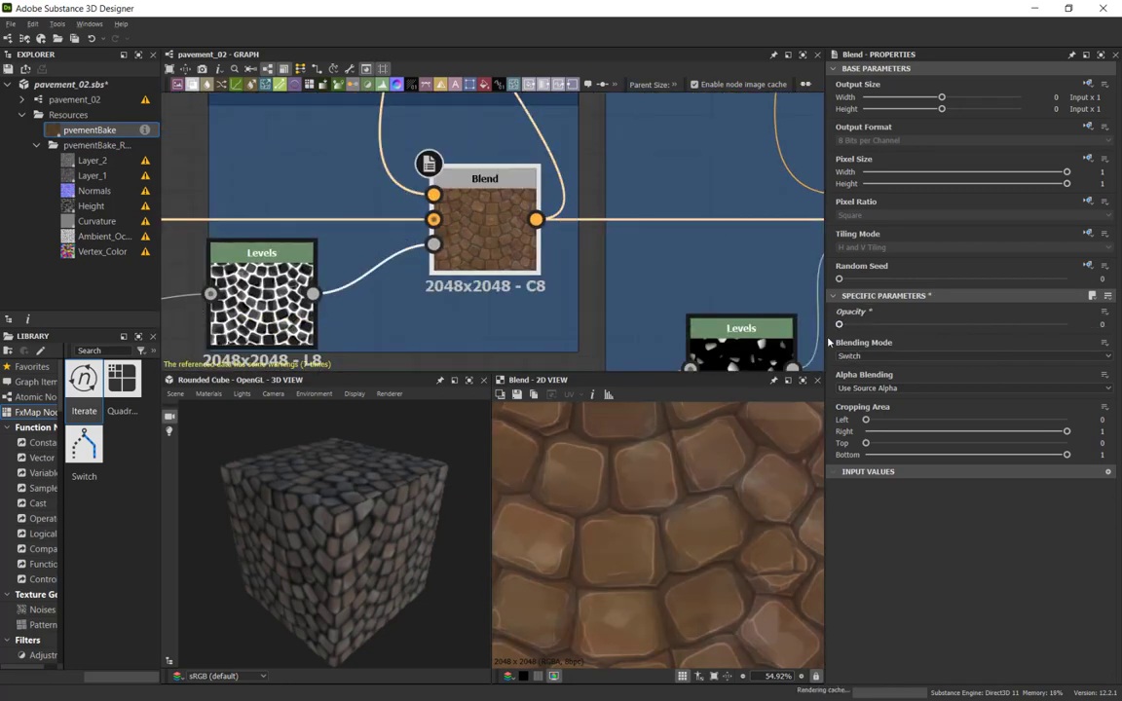
scroll(782, 456, up, 2)
drag(894, 325, 928, 324)
scroll(438, 129, down, 3)
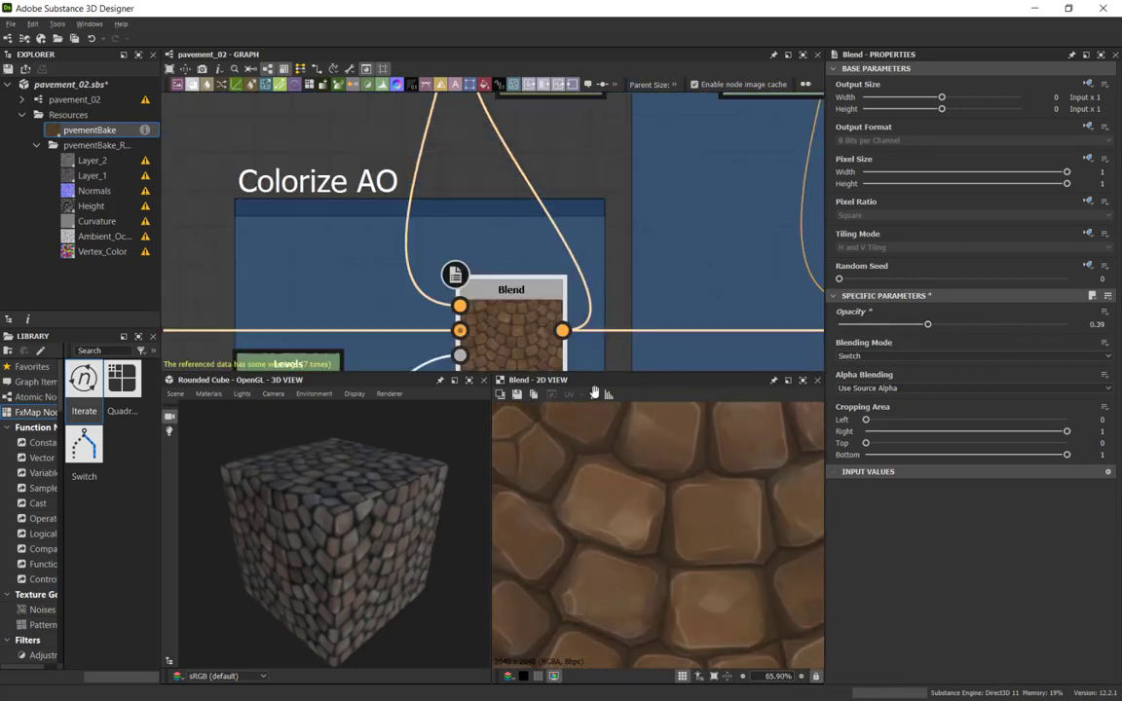
- Set the HSL tint to hue 0.66 and saturation 0.5 for cooler grey stones
click(536, 190)
middle_drag(545, 224, 517, 163)
drag(973, 331, 862, 344)
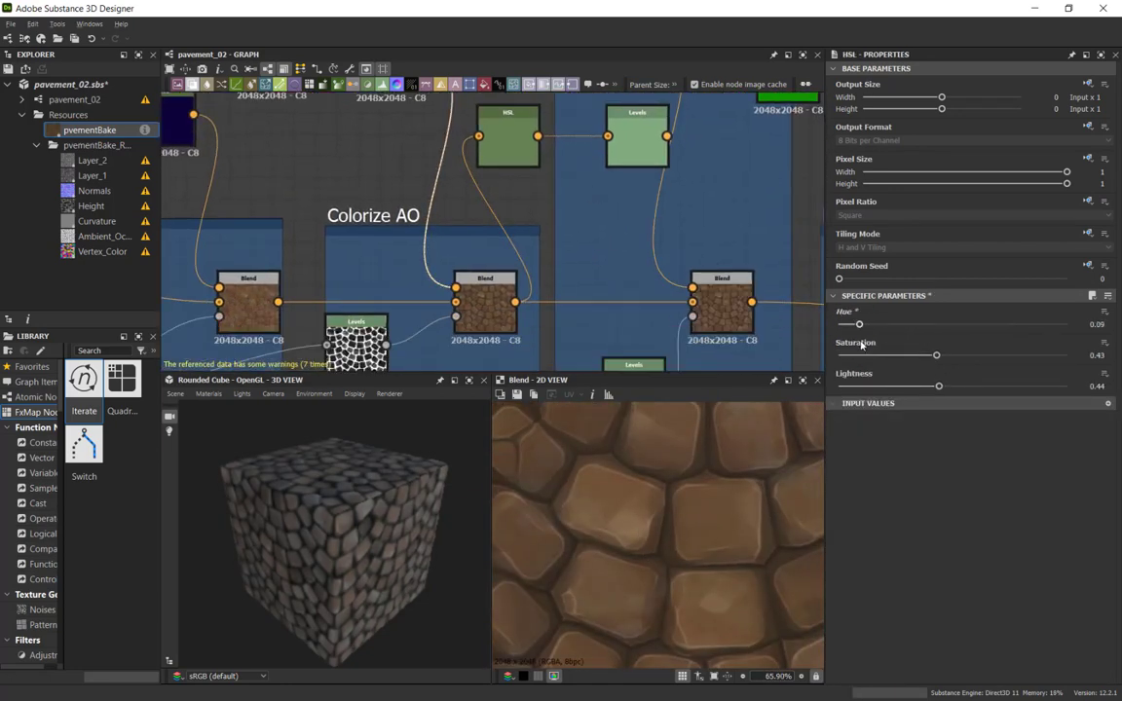
click(939, 387)
drag(936, 356, 953, 356)
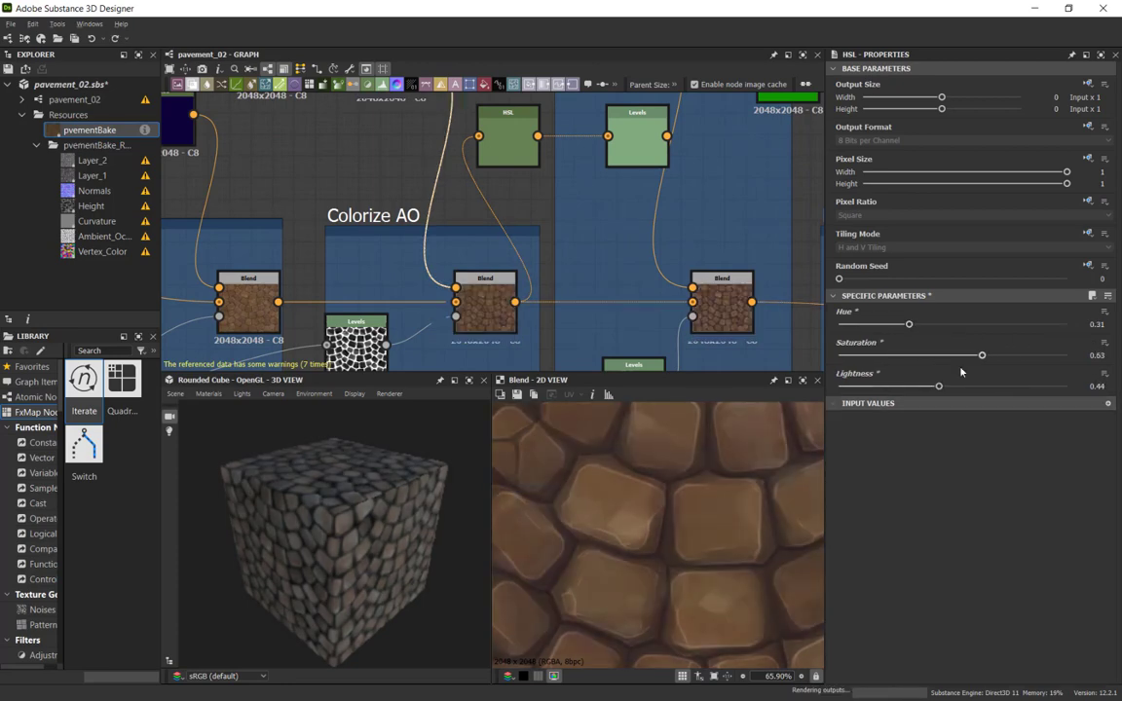
scroll(693, 561, down, 4)
scroll(694, 561, up, 3)
click(953, 326)
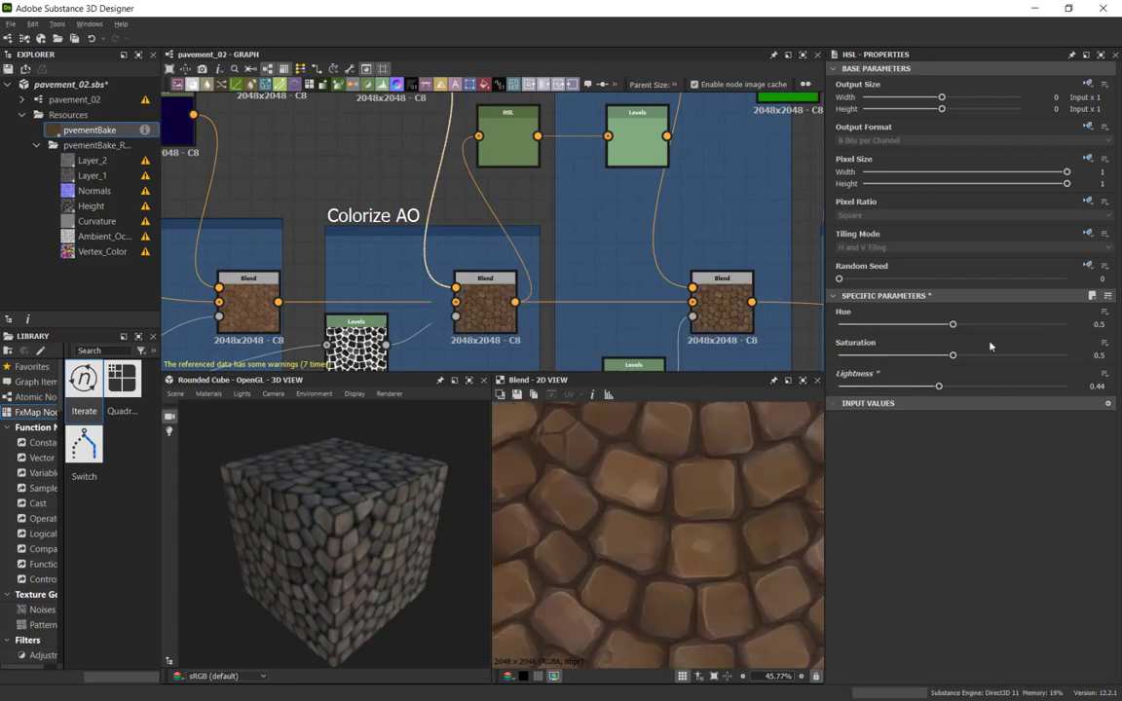
click(989, 324)
scroll(784, 588, down, 3)
scroll(679, 531, up, 3)
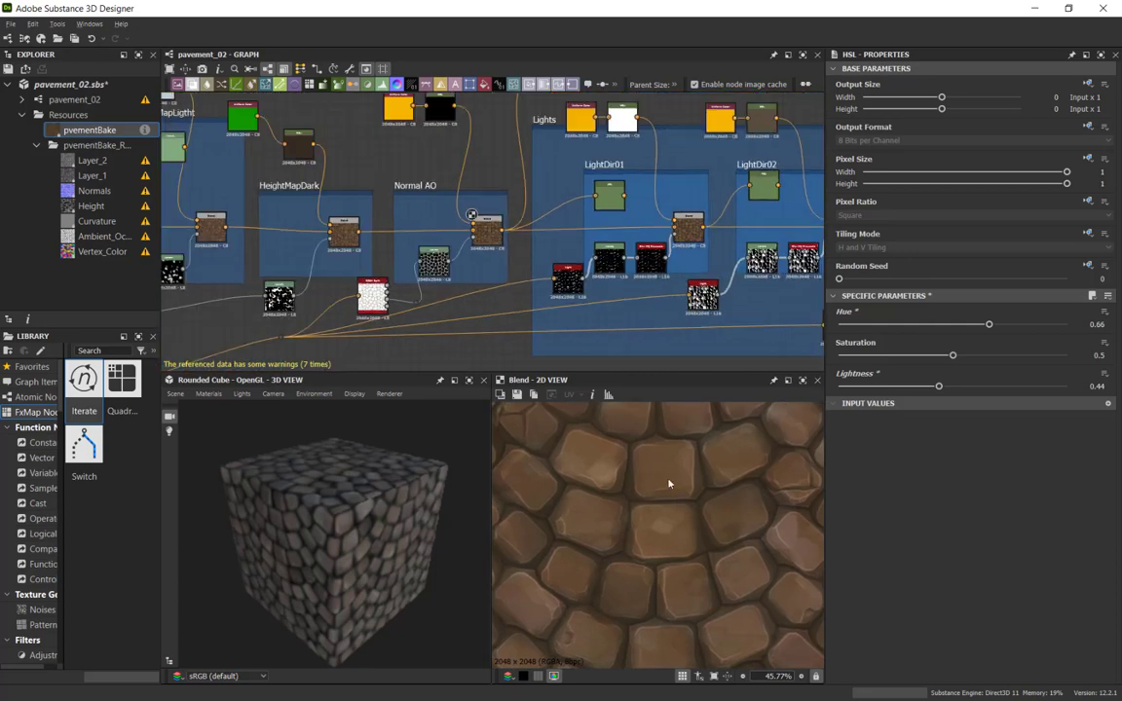
- Inspect the dark-colour blend, the Reaply Mats group and the material output nodes
middle_drag(321, 224, 568, 198)
scroll(568, 197, up, 3)
click(527, 202)
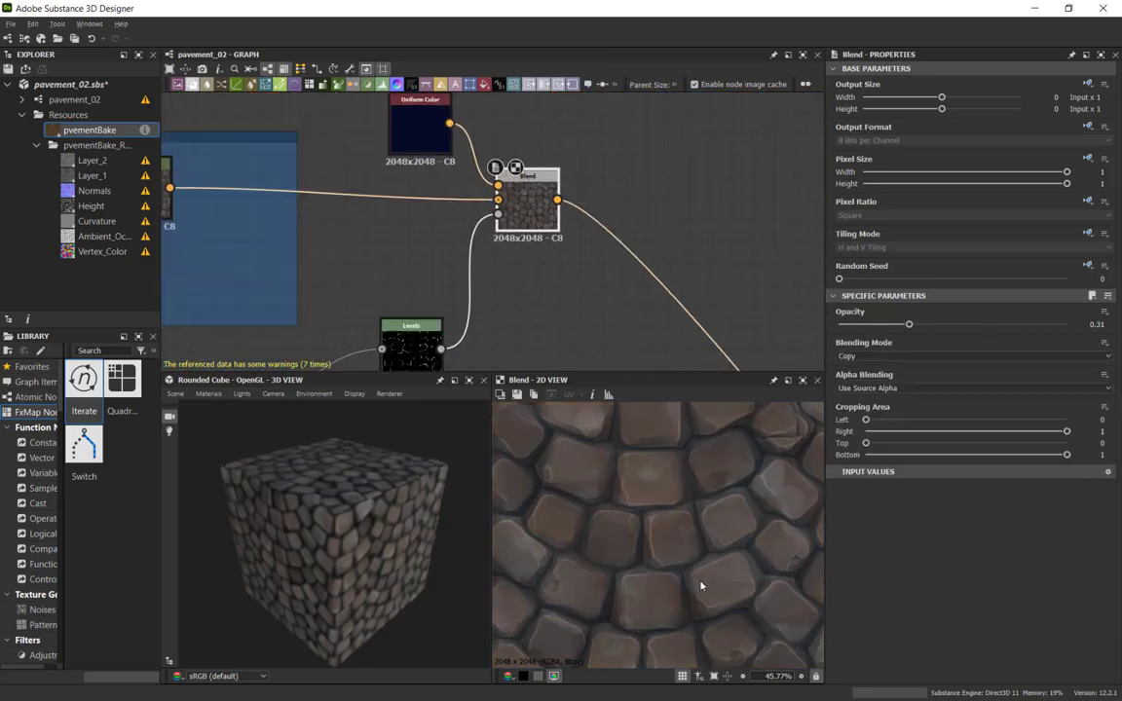
scroll(700, 585, down, 3)
scroll(710, 446, up, 3)
middle_drag(376, 242, 506, 292)
scroll(571, 470, down, 1)
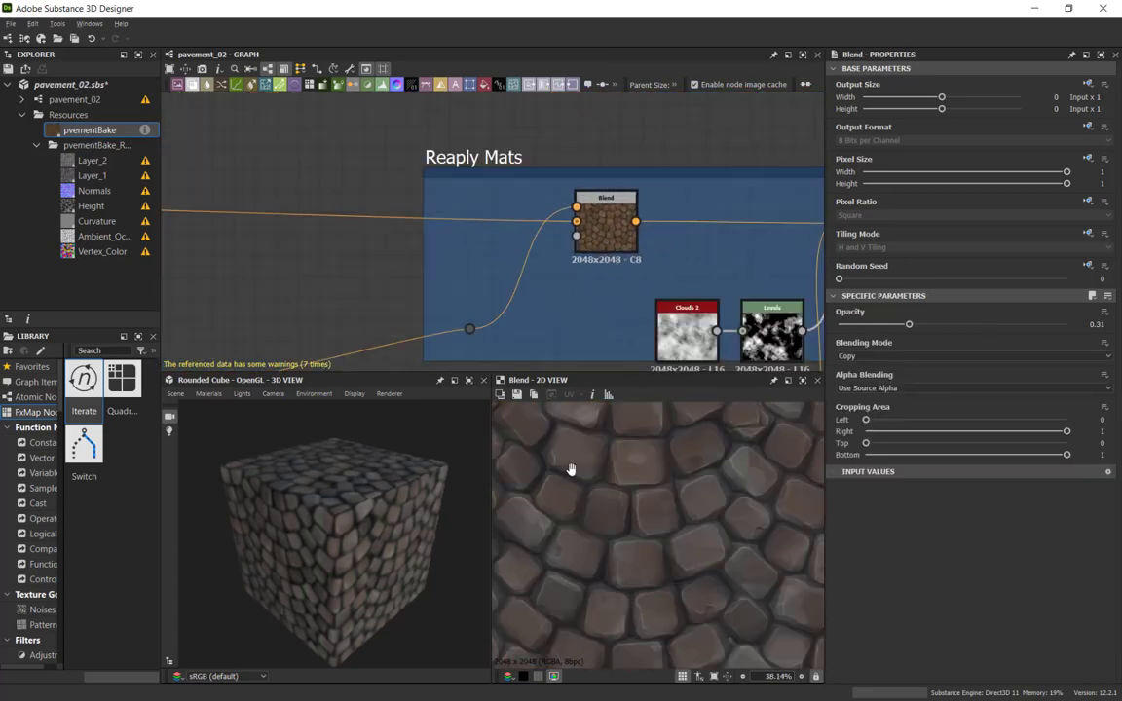
scroll(382, 473, up, 3)
middle_drag(378, 188, 488, 256)
- Insert a Levels node before the Ambient Occlusion output and lift its darks to brighten it
click(514, 230)
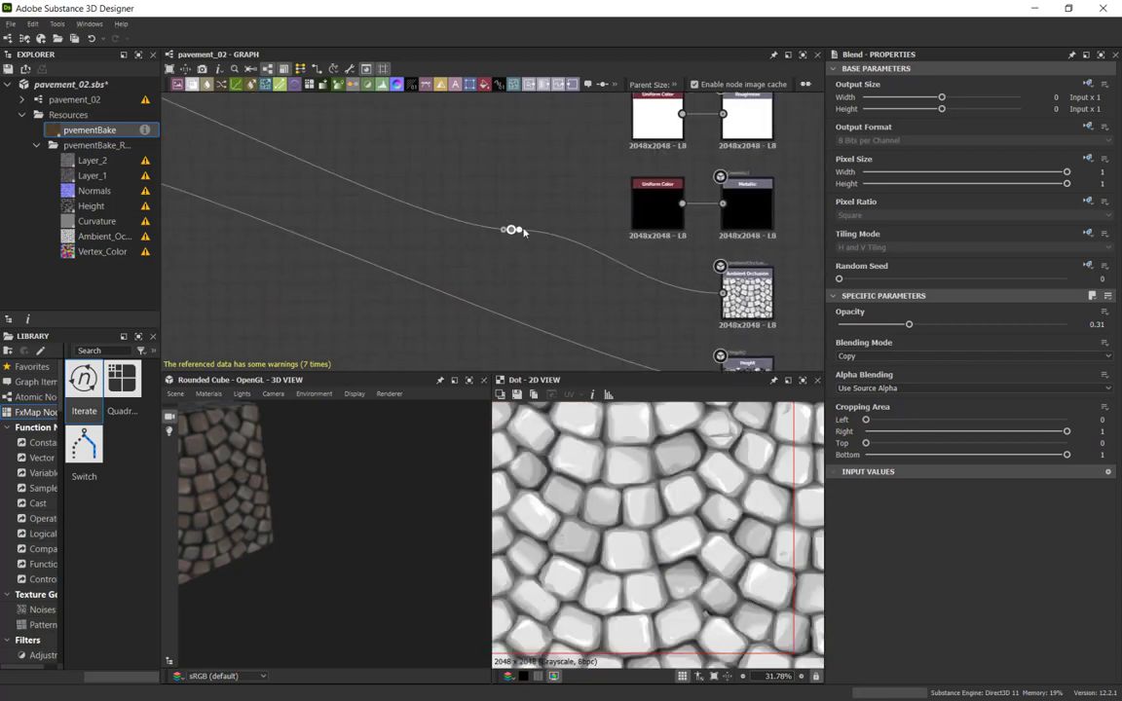
drag(514, 230, 504, 269)
key(space)
text(level)
key(Return)
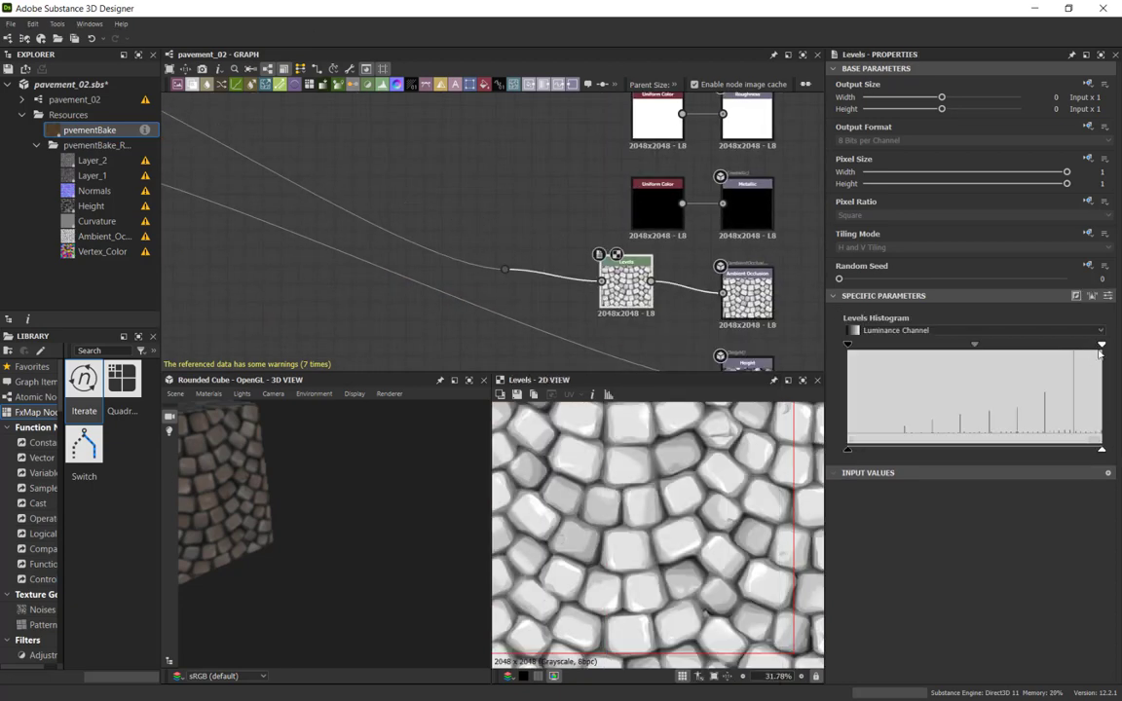
drag(847, 449, 864, 449)
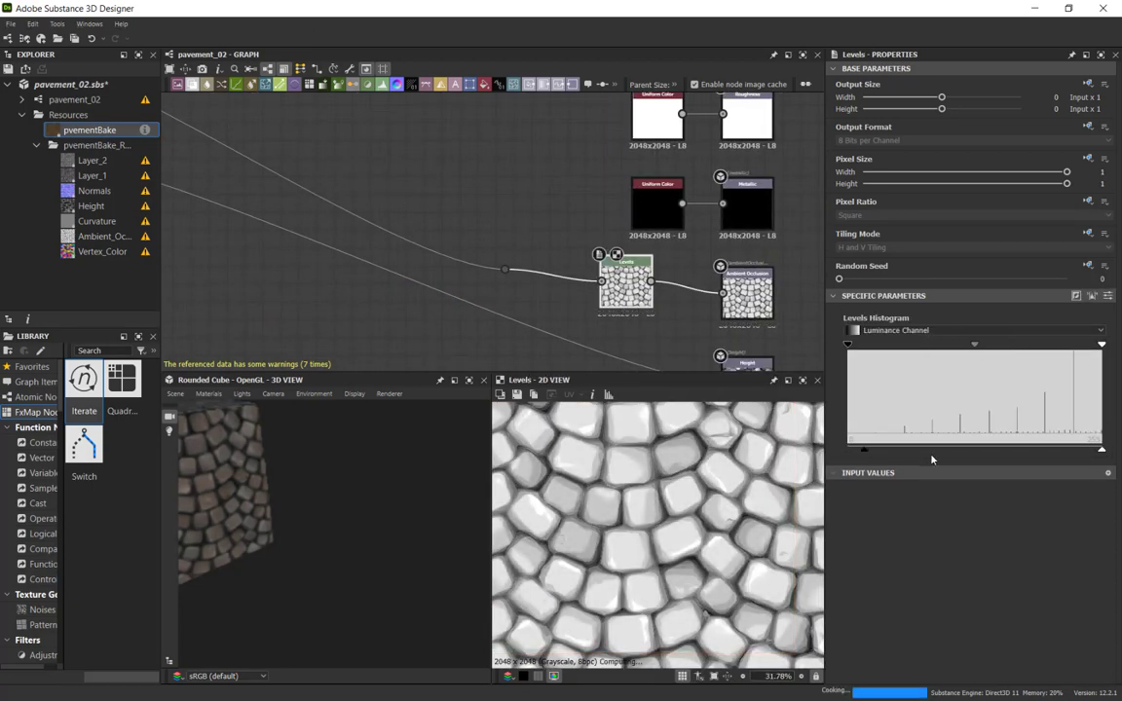
drag(932, 459, 1025, 449)
- Switch the 3D preview to the Tessellation + Displacement material
scroll(373, 533, up, 3)
drag(373, 533, 363, 431)
click(209, 394)
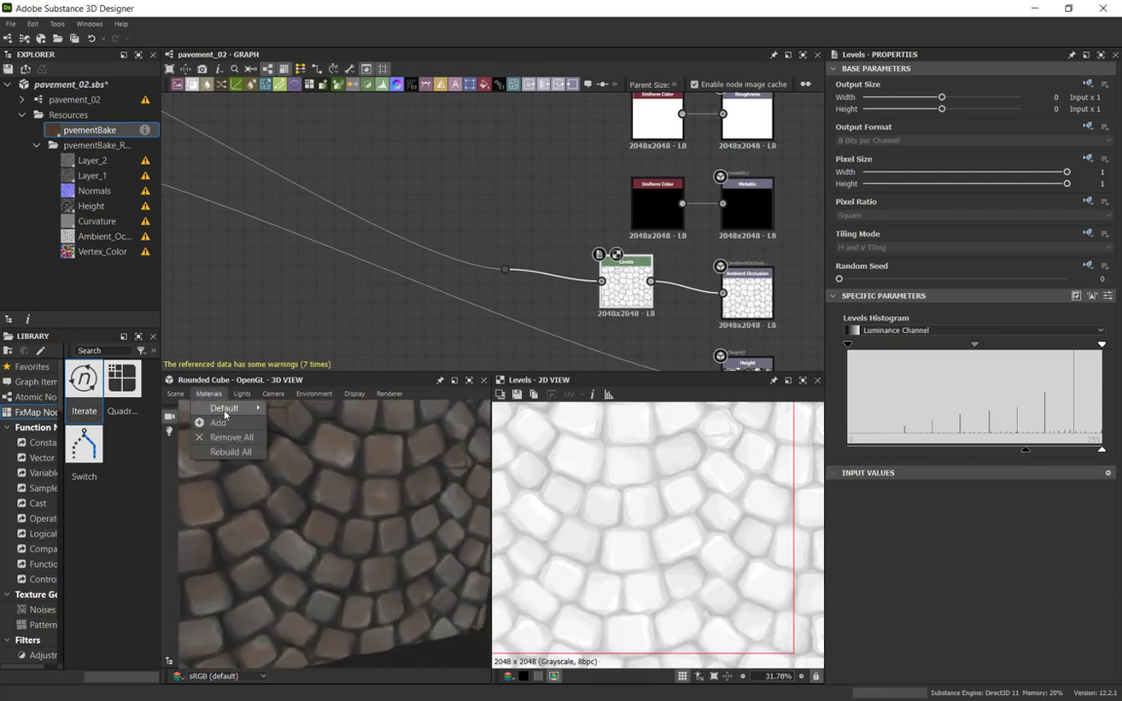
mouse_move(226, 408)
click(508, 425)
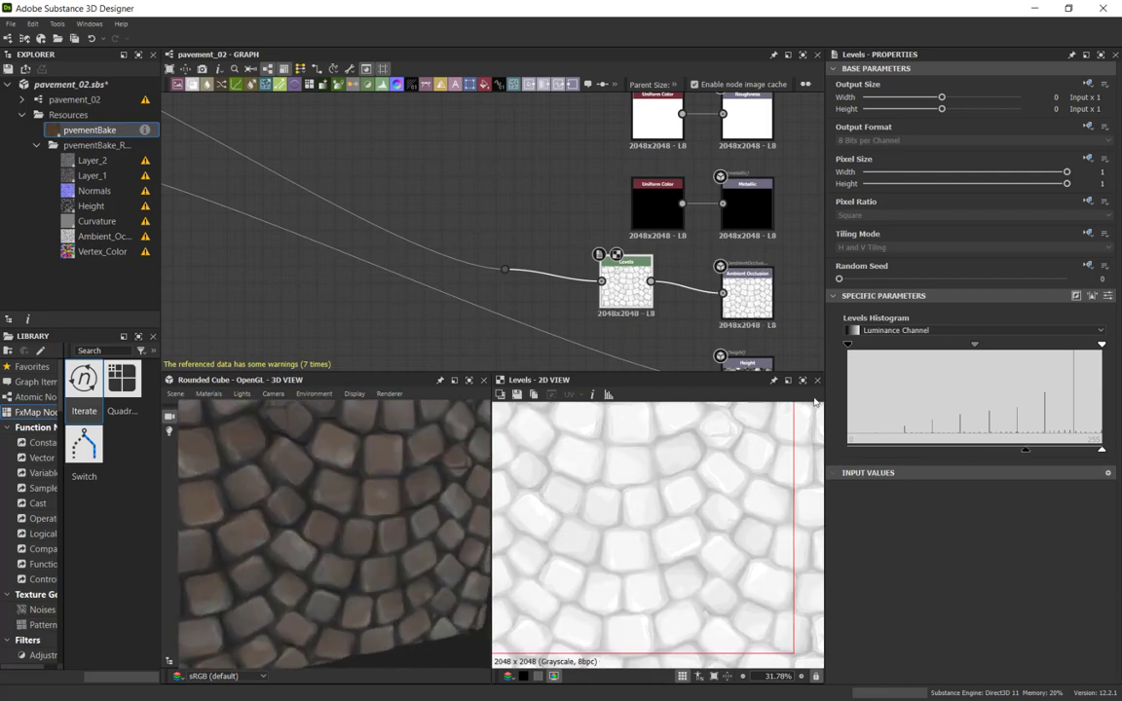
click(175, 393)
- Preview the texture on a rounded cylinder with tessellation factor 8
click(224, 476)
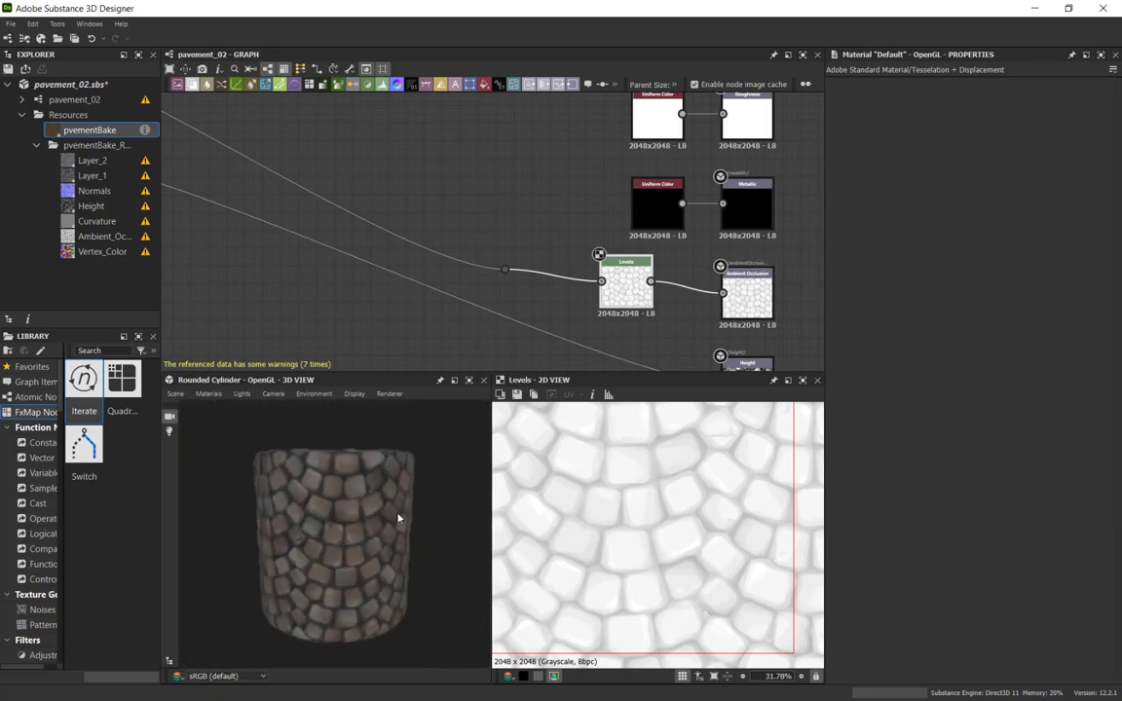
scroll(358, 545, up, 3)
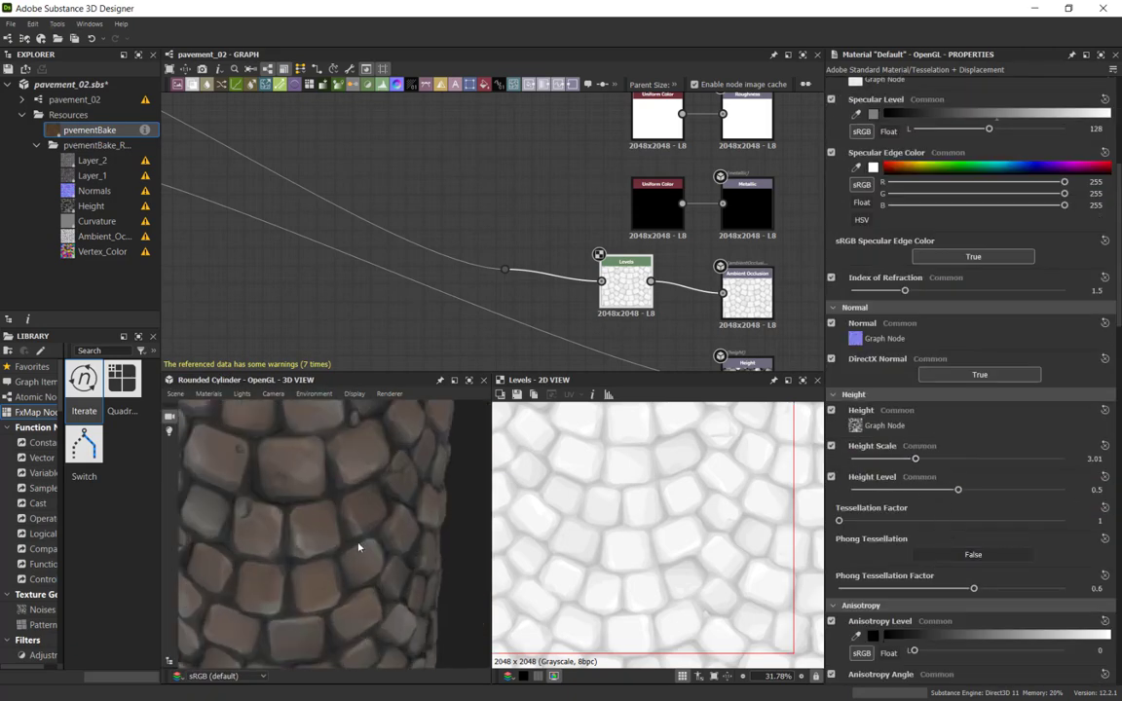
drag(838, 521, 943, 522)
scroll(911, 508, down, 1)
scroll(911, 508, down, 3)
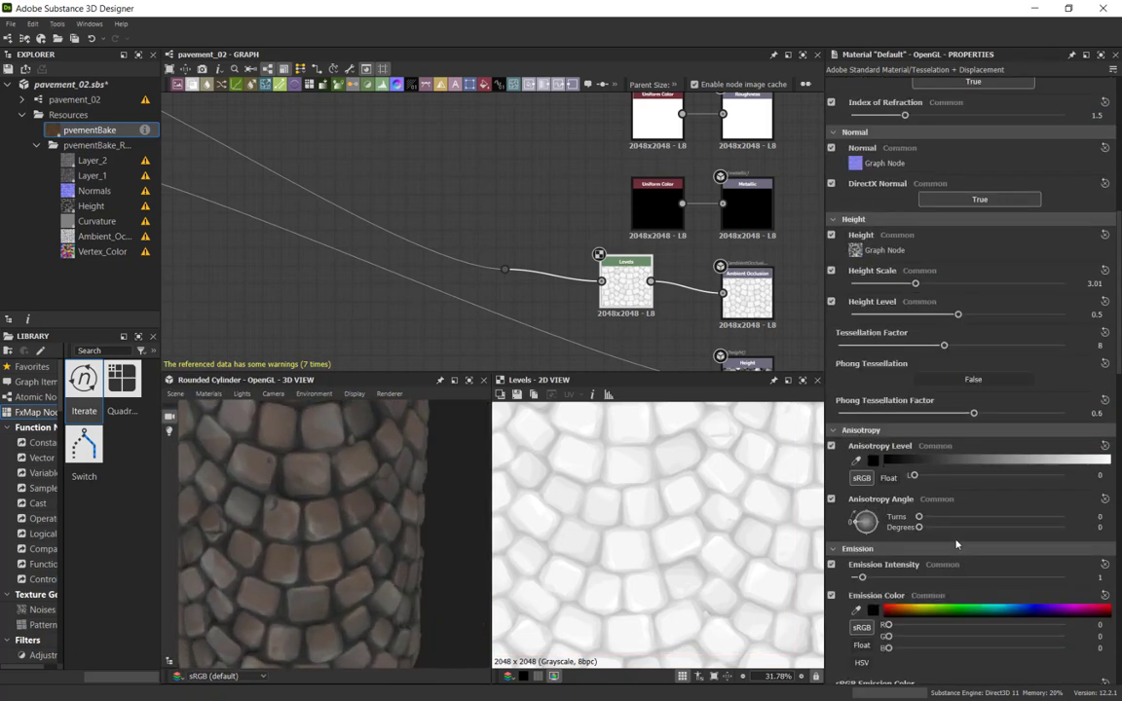
scroll(911, 507, down, 2)
scroll(911, 507, down, 1)
scroll(910, 507, up, 4)
scroll(936, 487, up, 2)
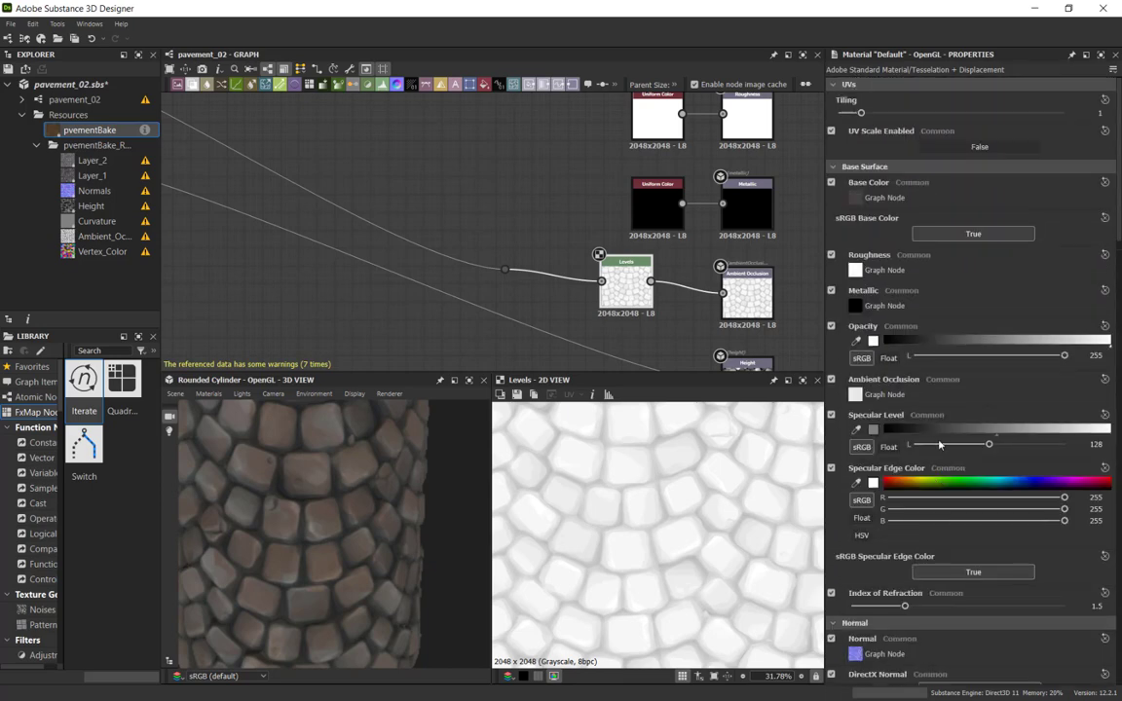
scroll(972, 472, down, 3)
scroll(972, 472, down, 3)
- Set height scale to 5.4 and height level to 0.8, then inspect the raised stones
drag(914, 389, 946, 389)
scroll(260, 546, down, 3)
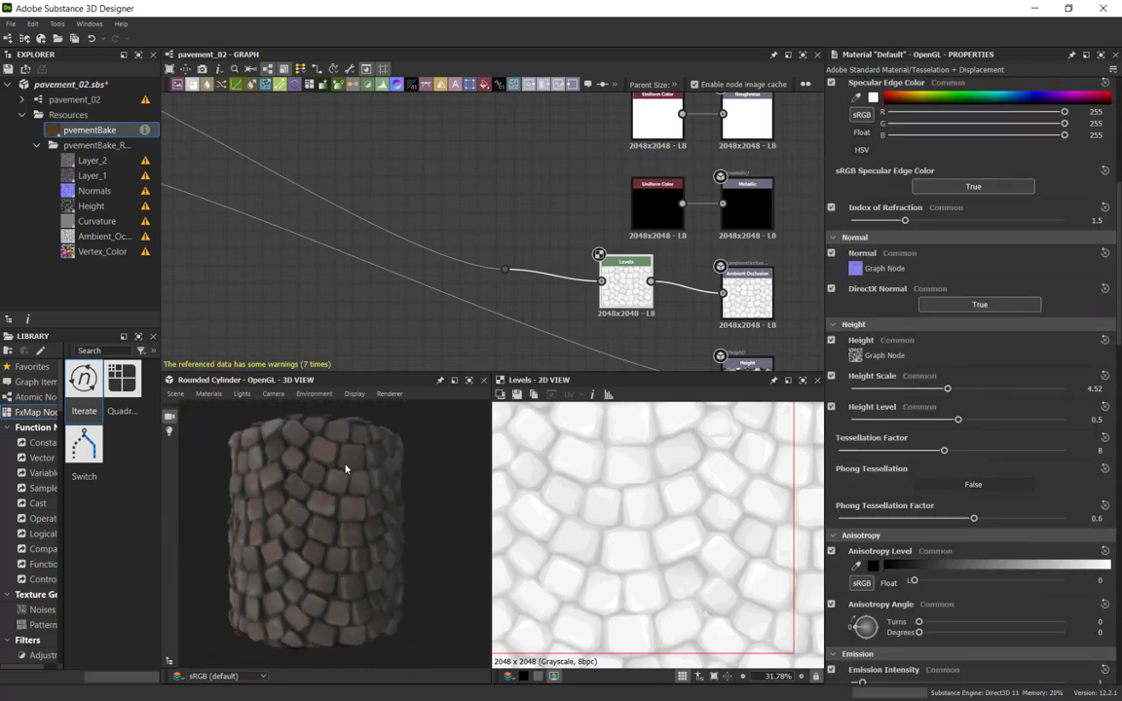
scroll(260, 546, up, 3)
scroll(260, 546, down, 3)
scroll(331, 563, up, 4)
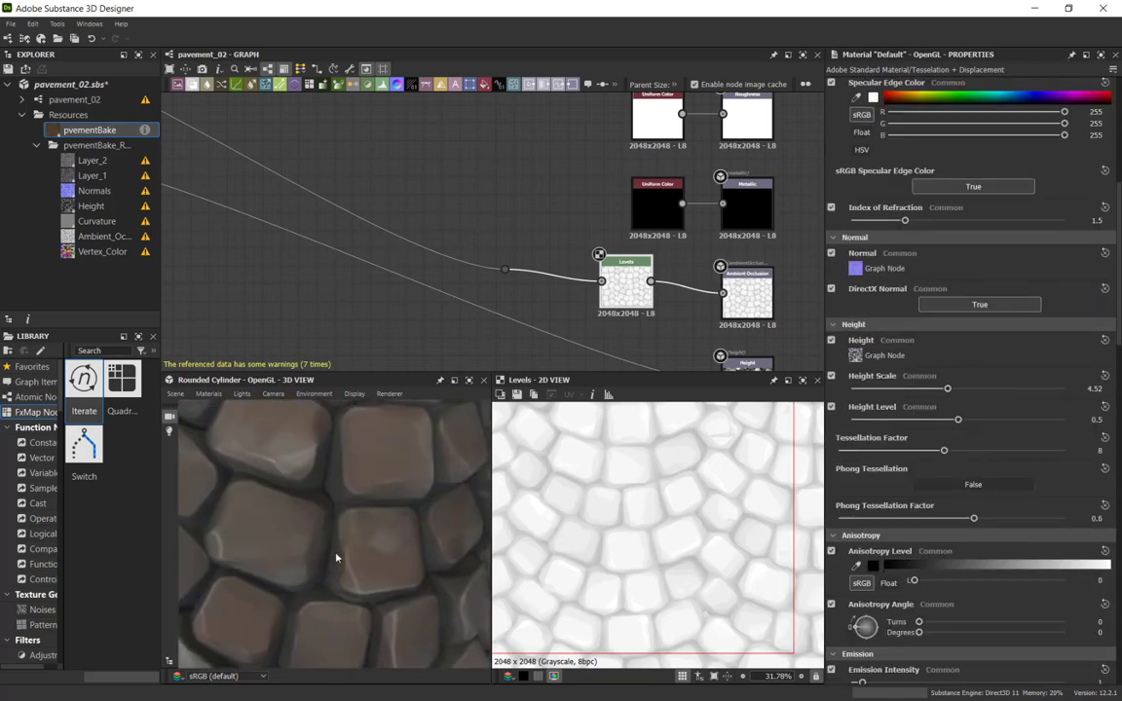
scroll(333, 556, down, 2)
scroll(331, 542, up, 3)
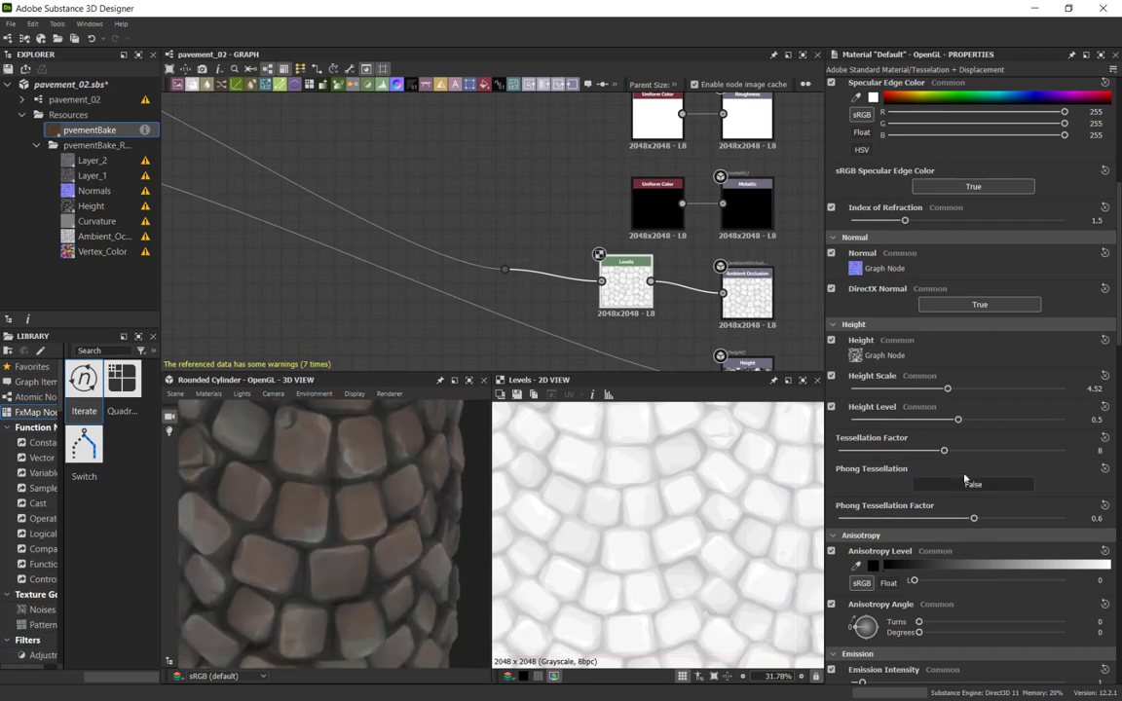
drag(958, 419, 1022, 419)
mouse_move(947, 388)
mouse_down()
mouse_move(1065, 389)
mouse_move(966, 389)
mouse_up()
scroll(218, 475, up, 2)
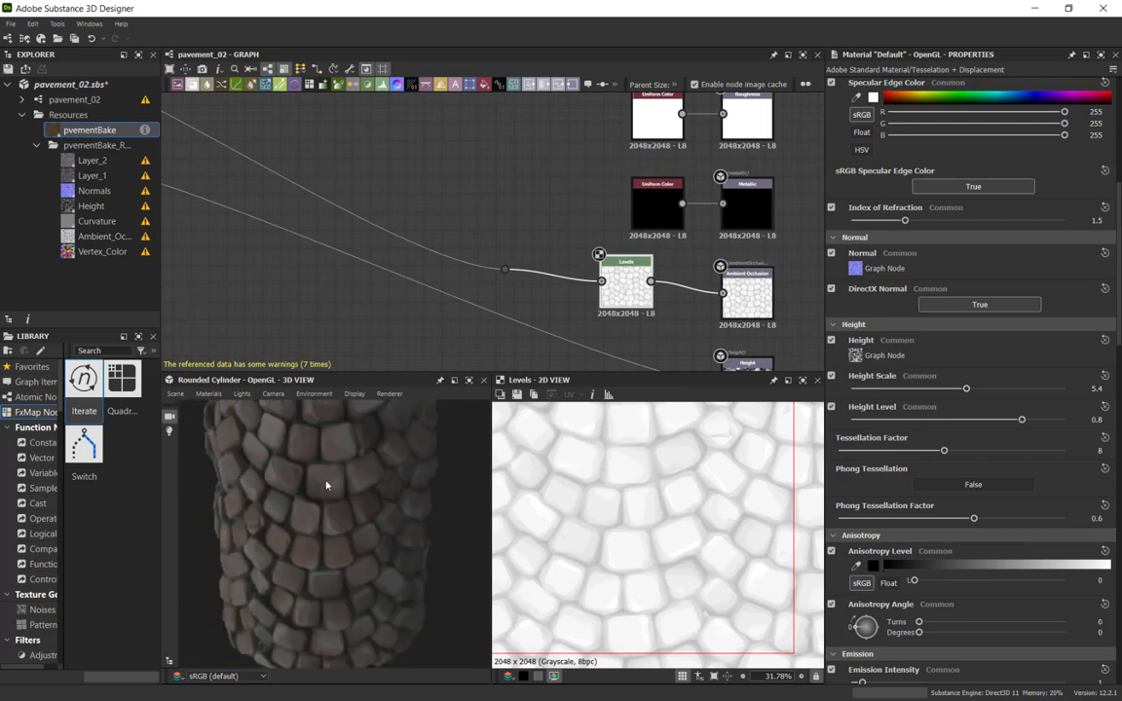
scroll(332, 463, up, 3)
scroll(334, 452, down, 2)
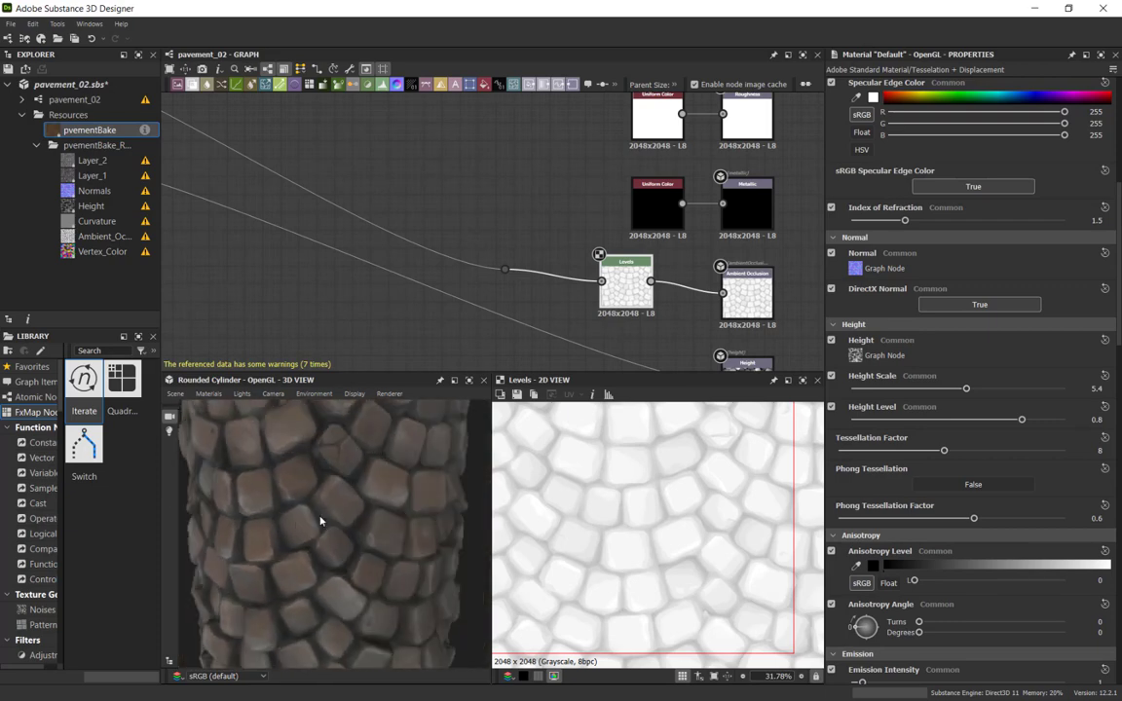
drag(321, 521, 376, 531)
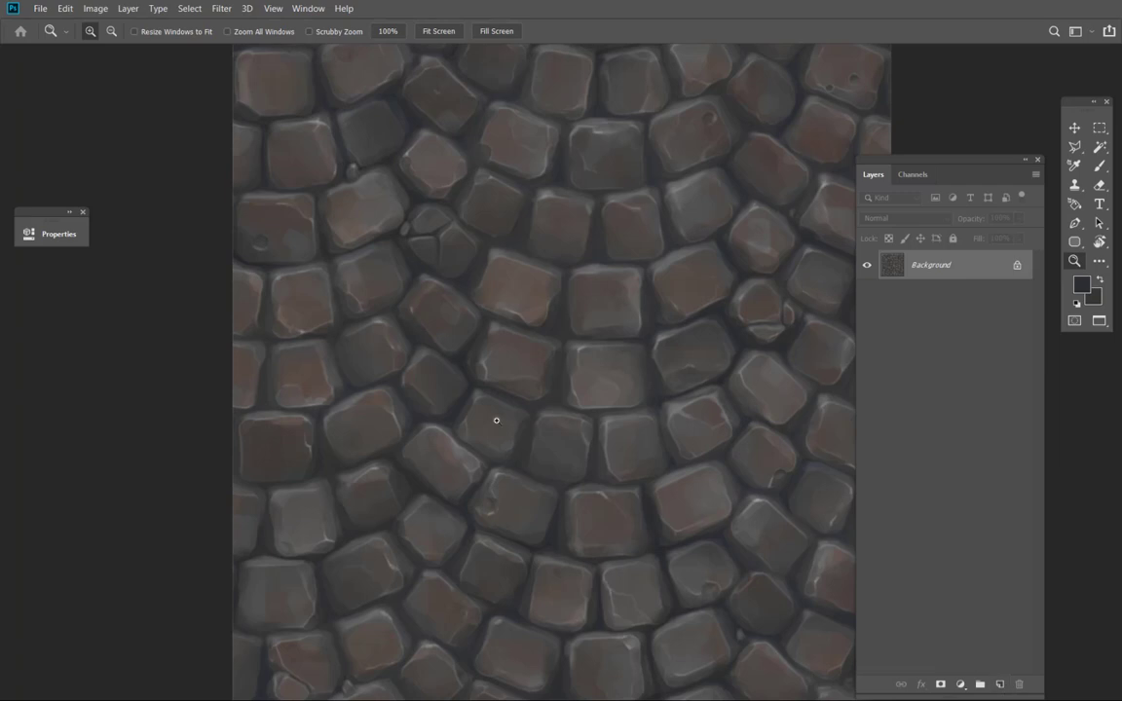
click(496, 420)
- On a new Layer 1, brush thin strokes at 31% opacity along the stone edges
click(1000, 685)
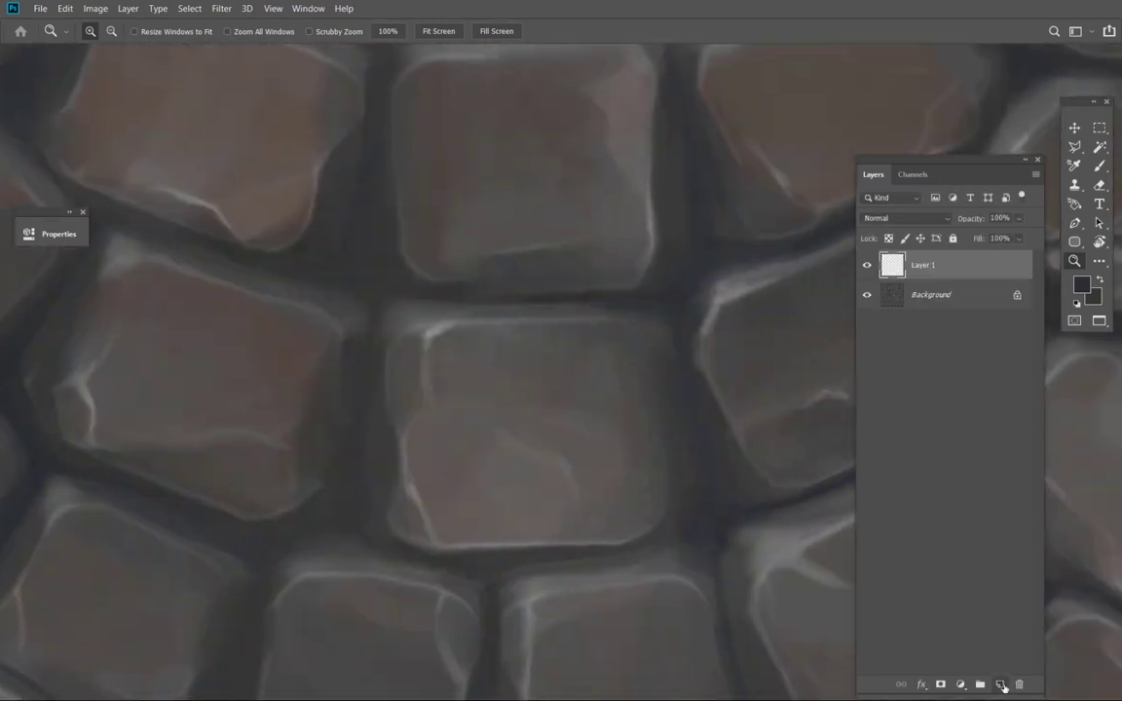
click(504, 483)
key(b)
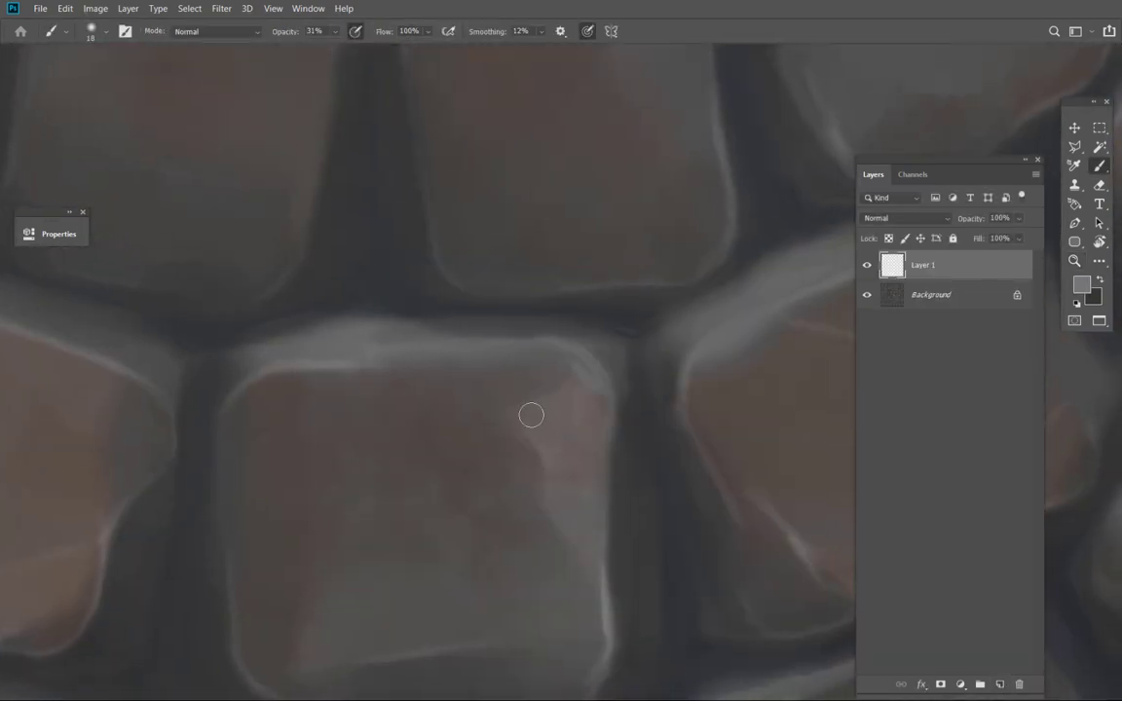
ctrl+drag(531, 415, 576, 459)
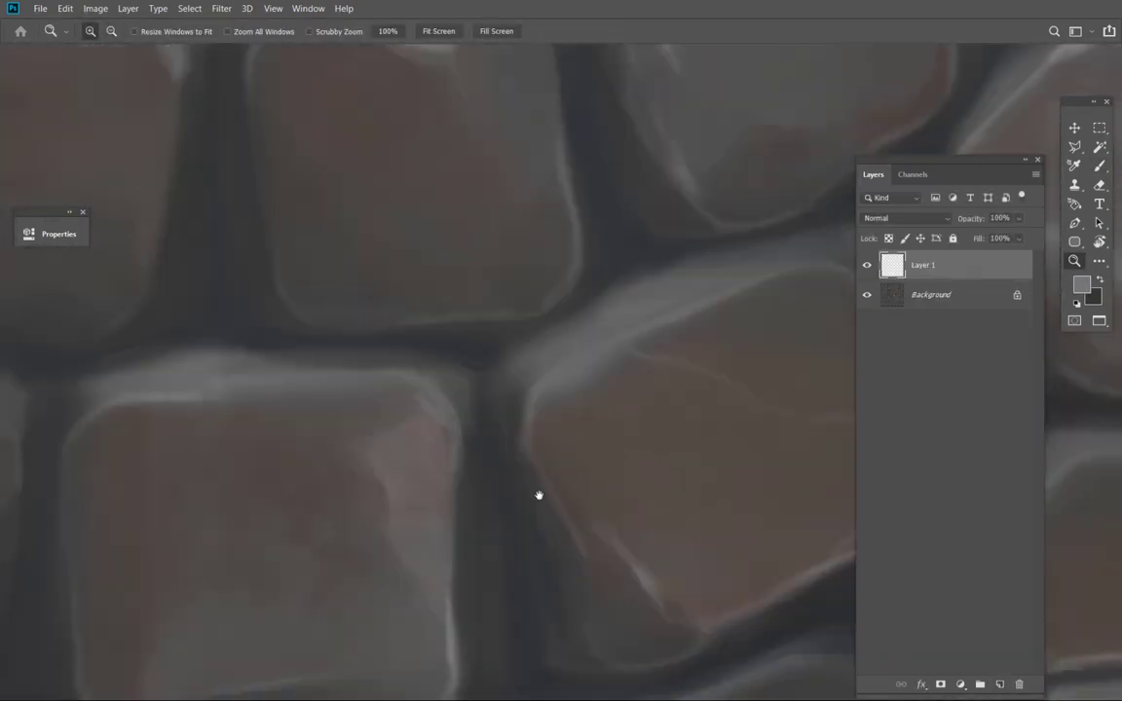
scroll(586, 528, down, 2)
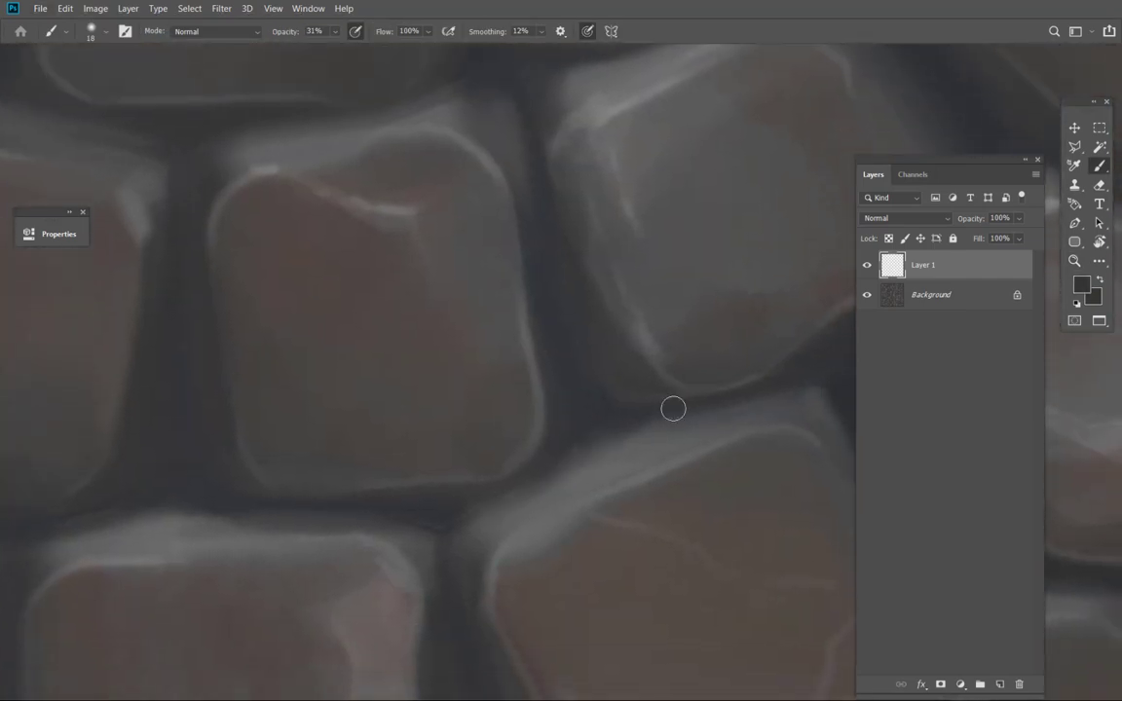
ctrl+drag(653, 435, 617, 494)
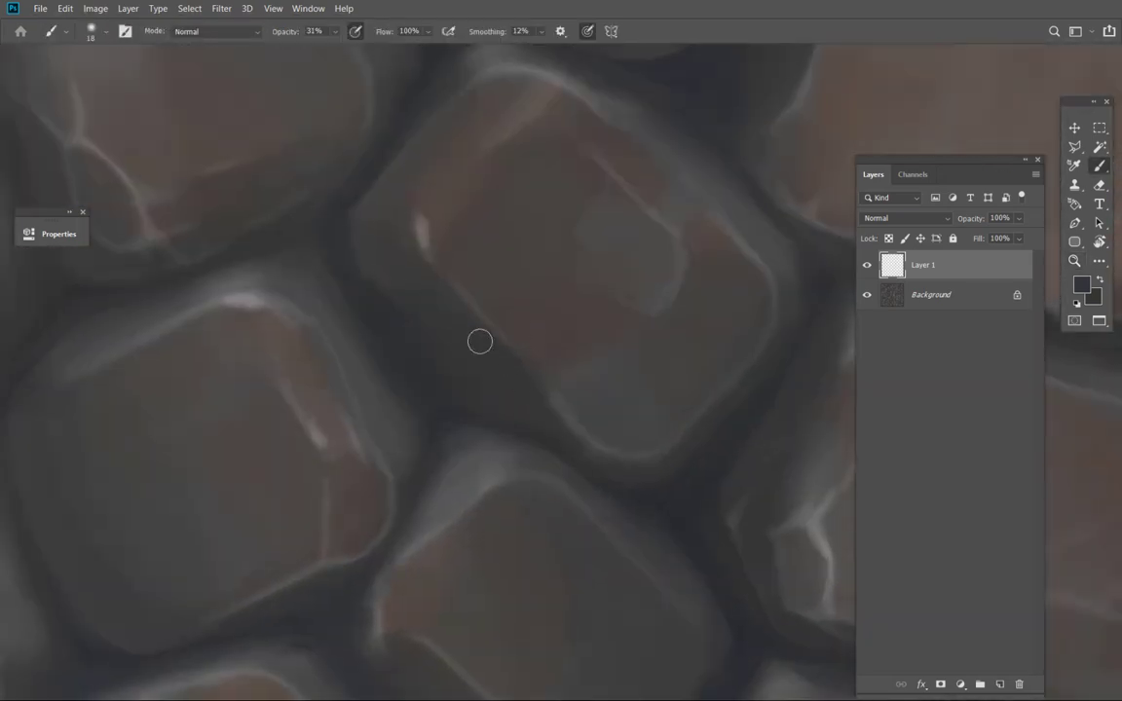
drag(585, 366, 486, 496)
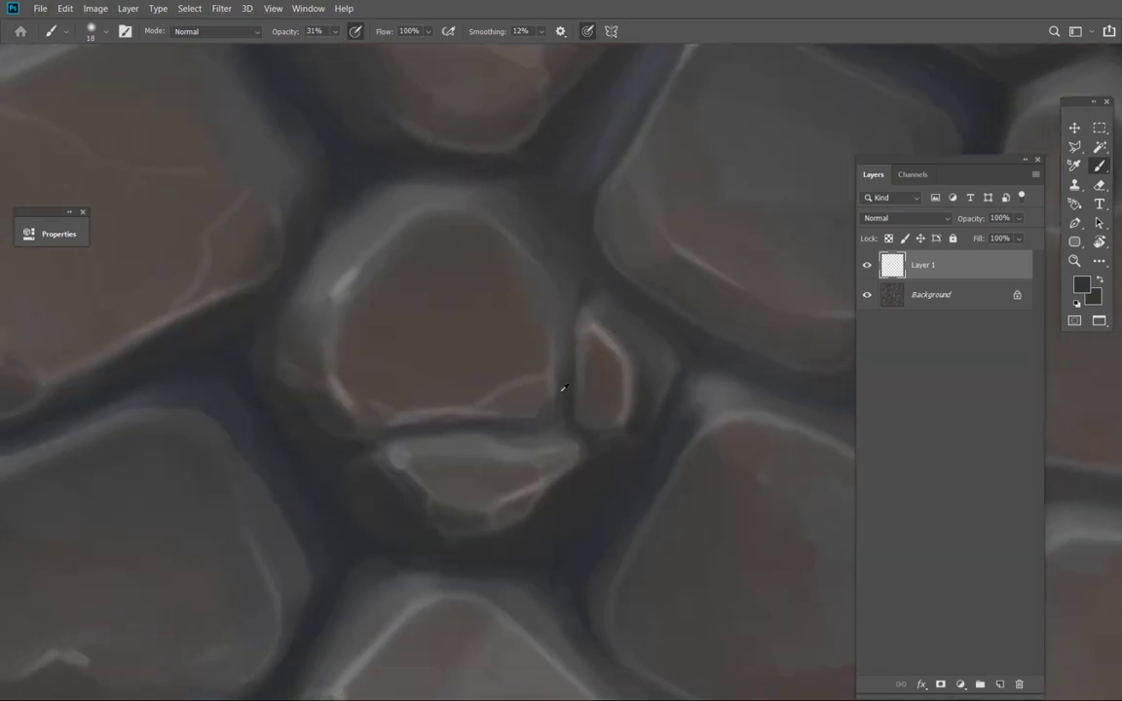
alt+right_drag(563, 388, 552, 411)
alt+scroll(539, 407, down, 5)
key(f)
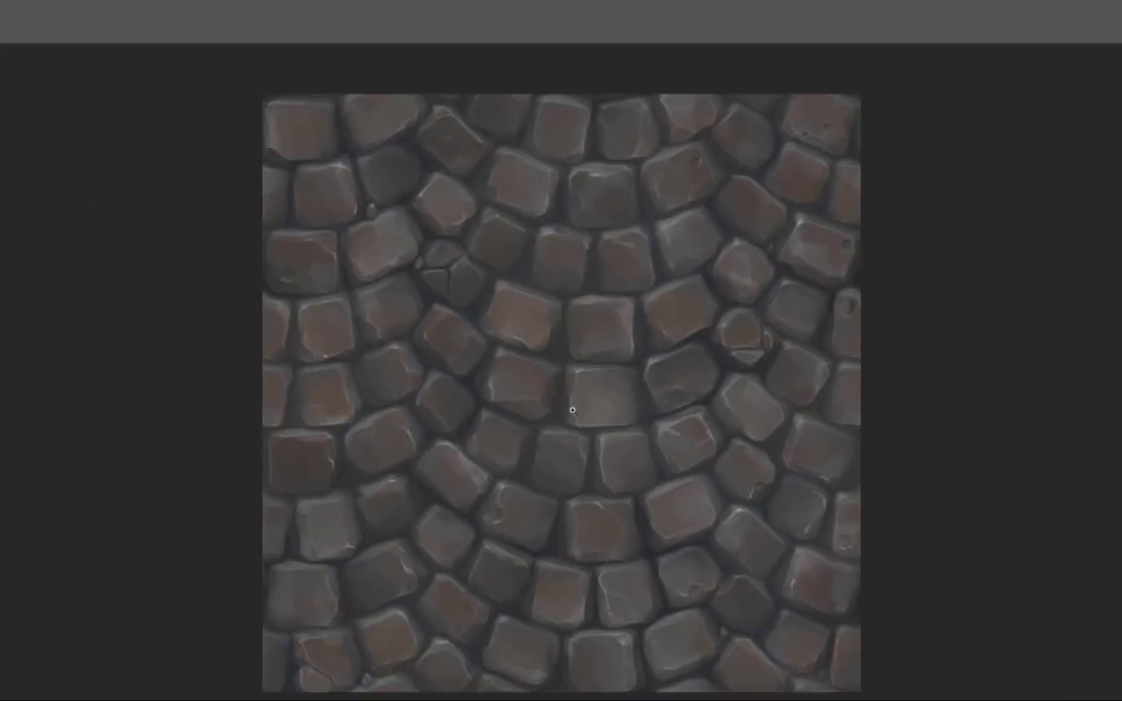